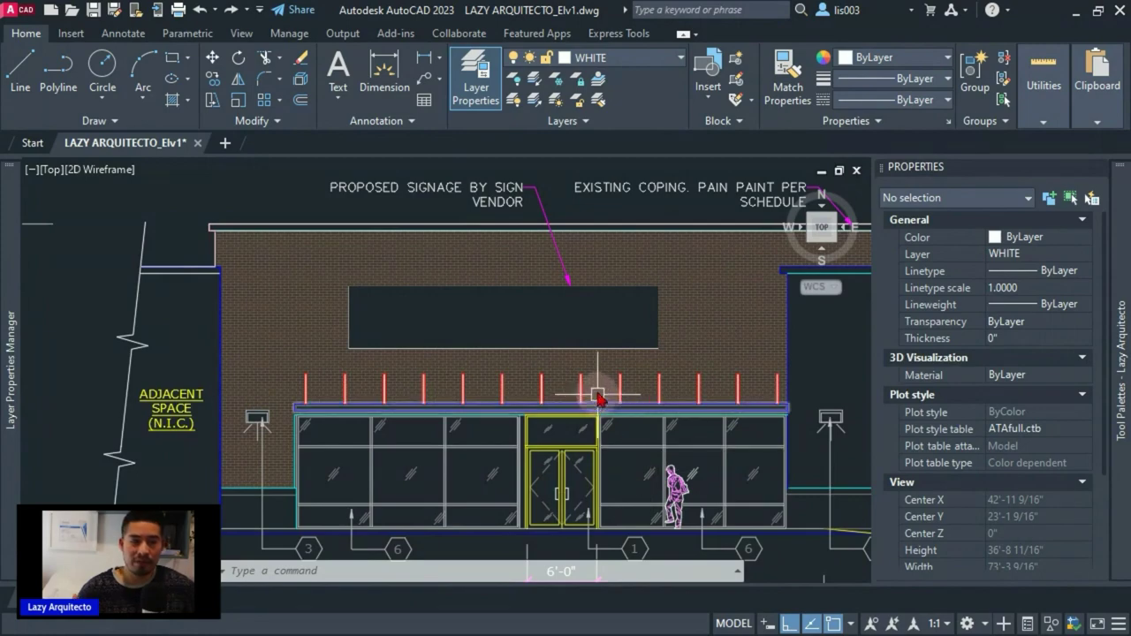
# Examine the brick wall hatch and the tenant sign block on the elevation, selecting each one in turn
pyautogui.scroll(3, 578, 331)
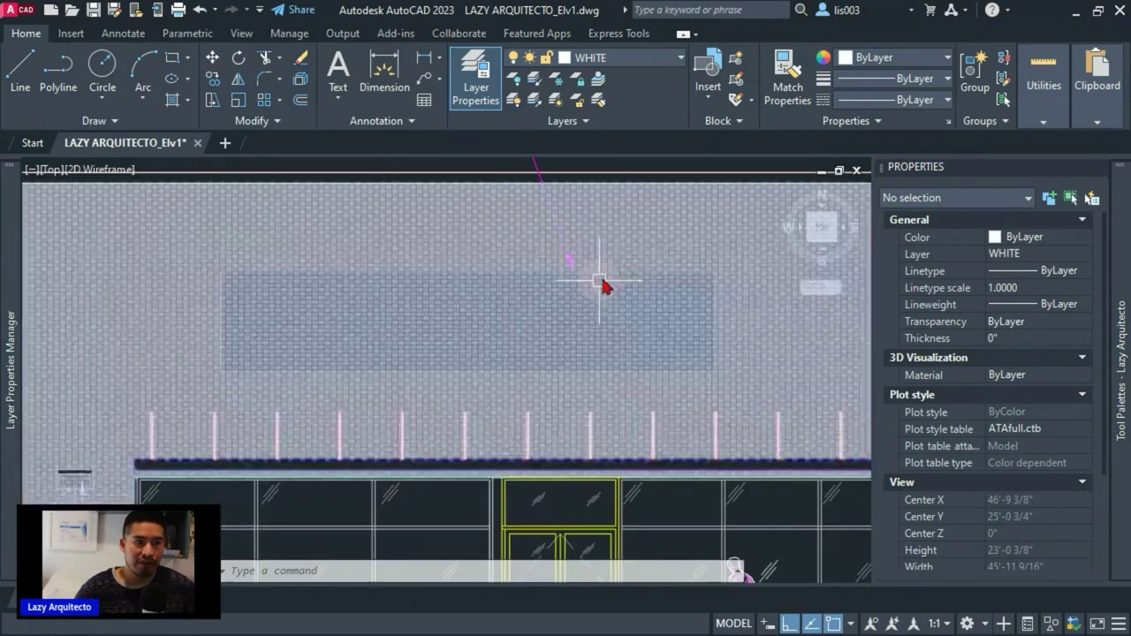
pyautogui.click(638, 229)
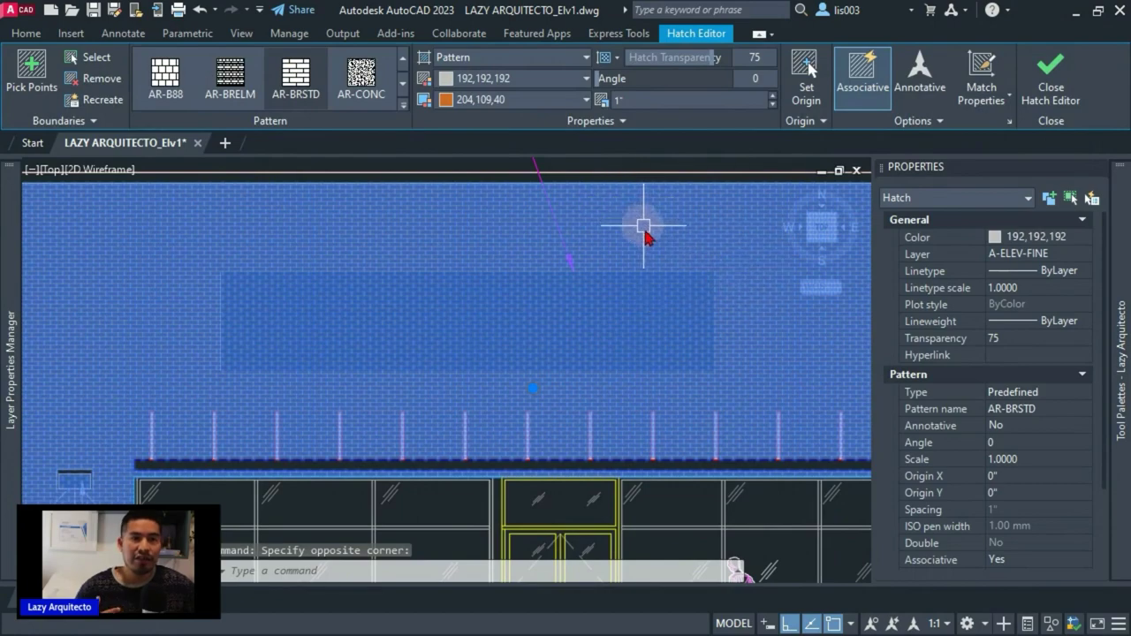
pyautogui.press('Escape')
pyautogui.click(272, 273)
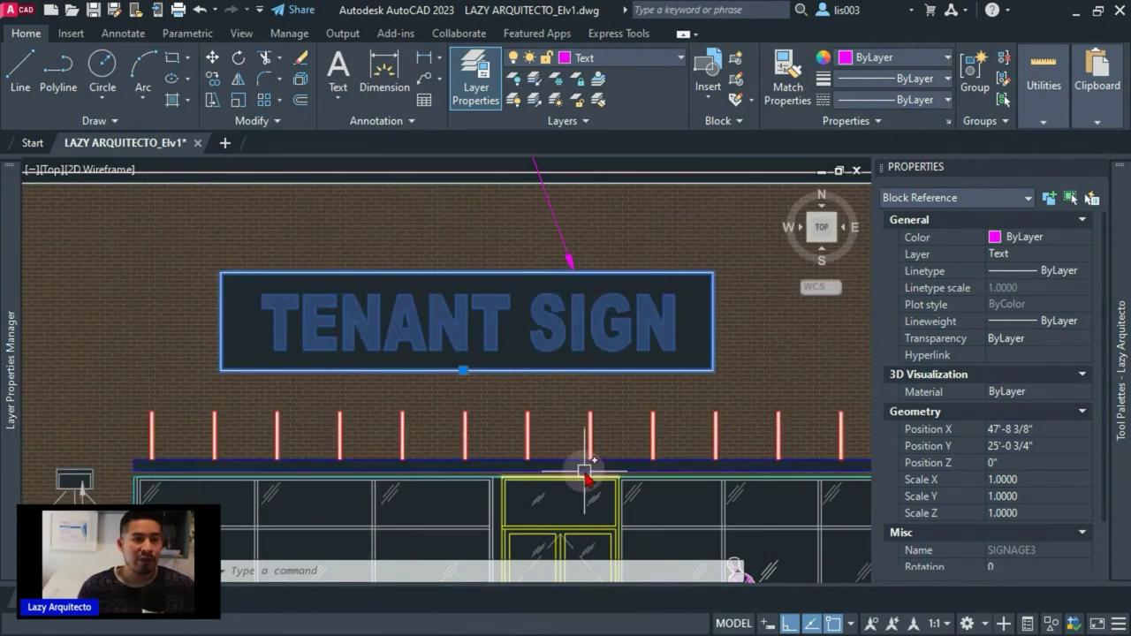
pyautogui.press('Escape')
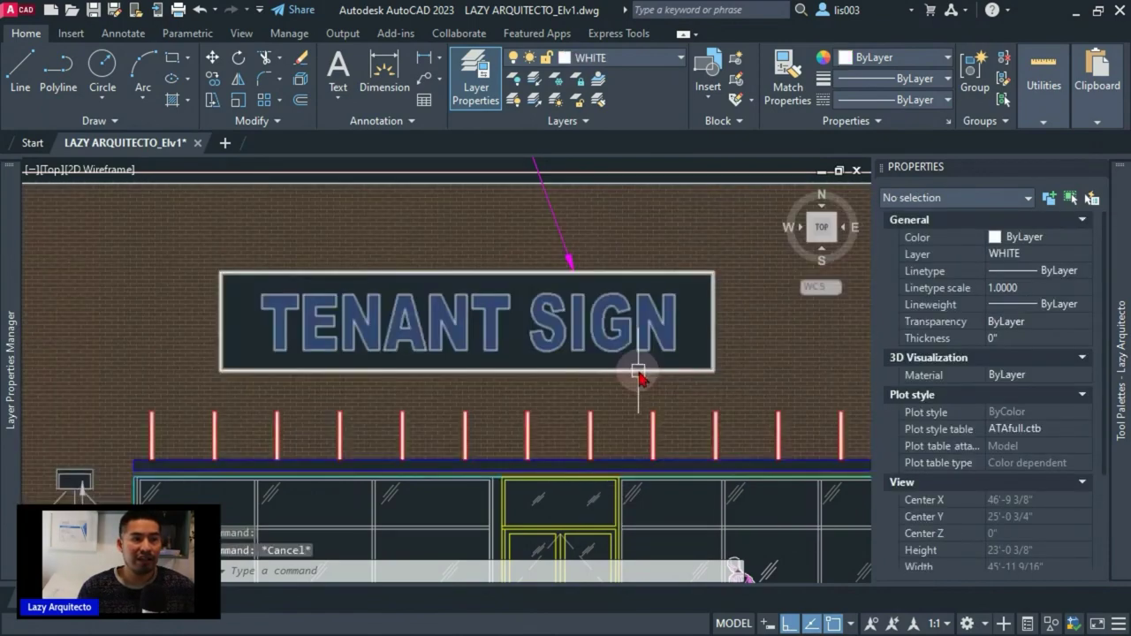
pyautogui.click(638, 371)
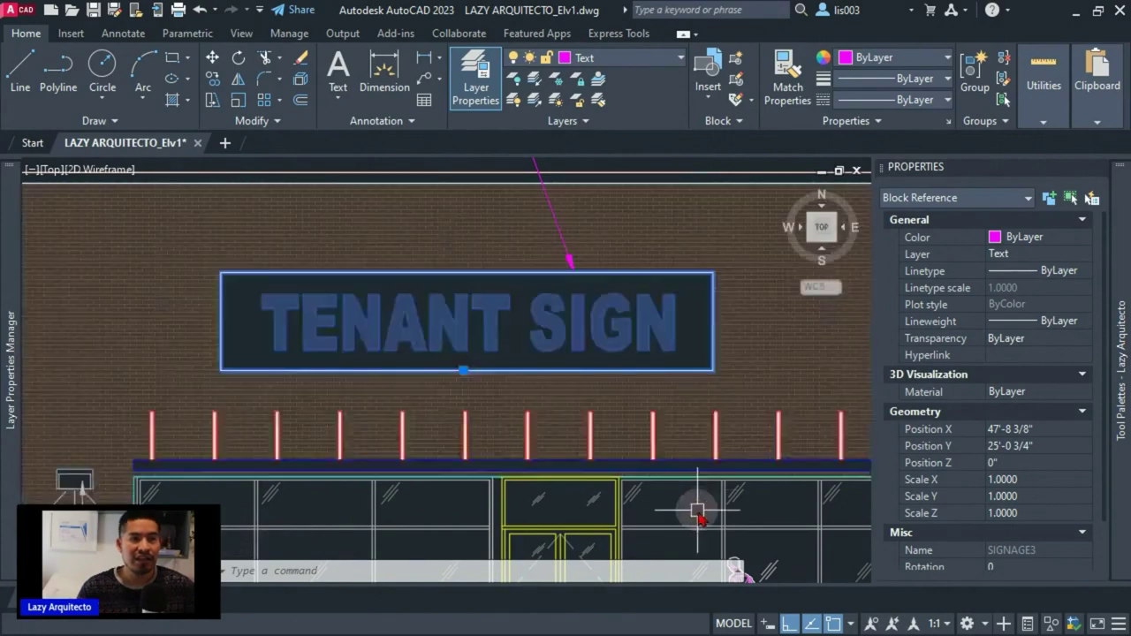
pyautogui.press('Delete')
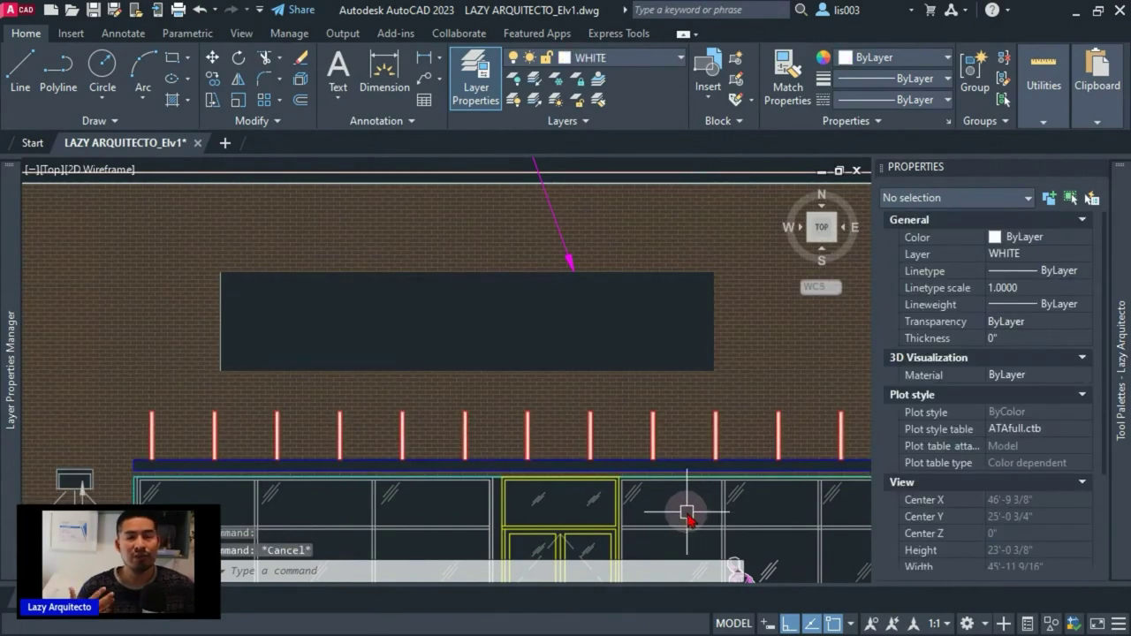
pyautogui.hotkey('ctrl', 'z')
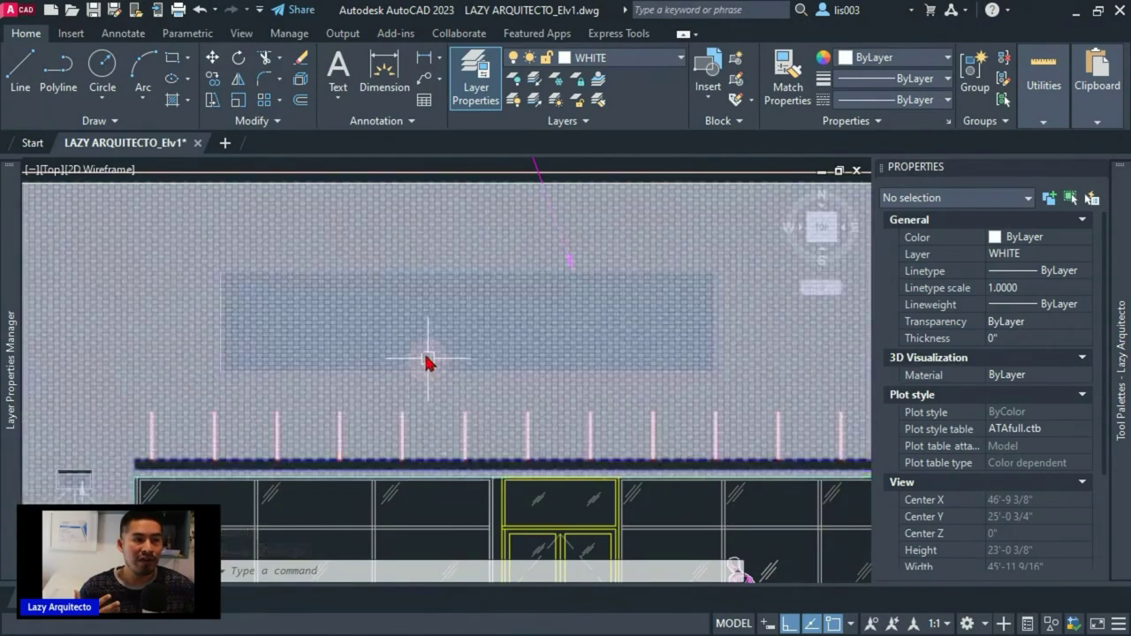
pyautogui.hotkey('ctrl', 'y')
pyautogui.scroll(-2, 468, 524)
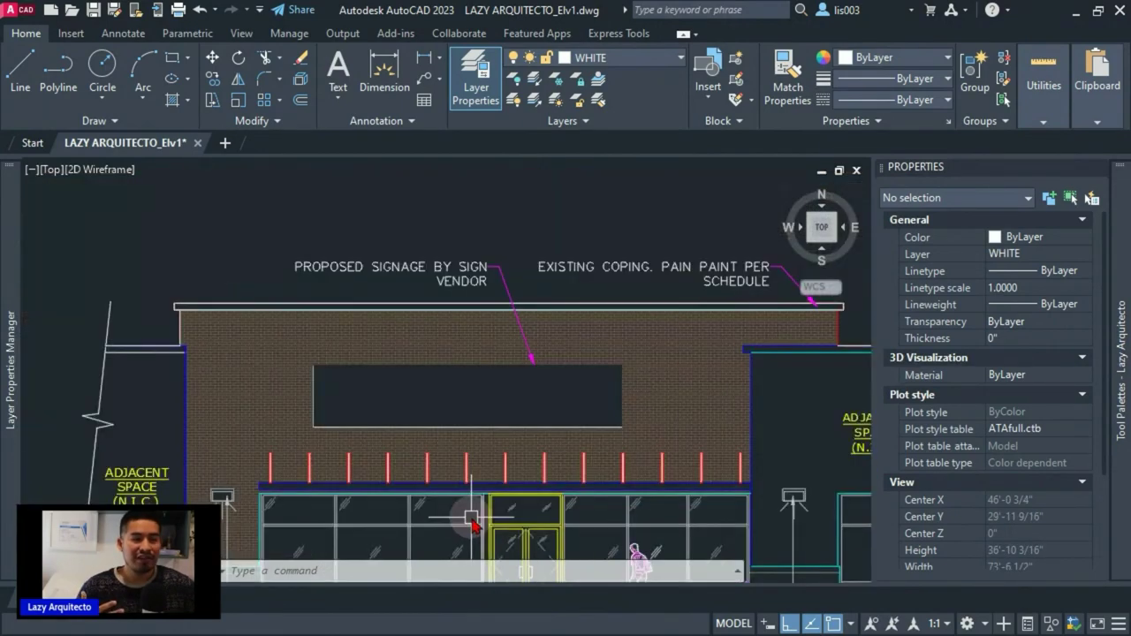
pyautogui.moveTo(471, 523); pyautogui.dragTo(515, 471, button='middle')
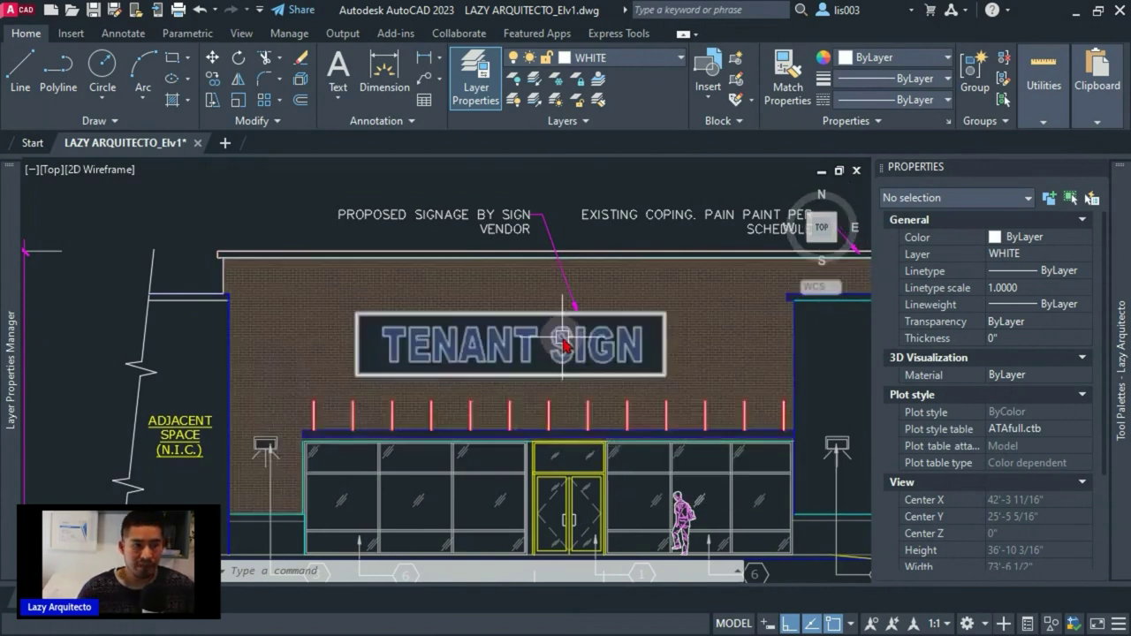
# Open the tenant sign block SIGNAGE3 in the Block Editor and close the block authoring palettes
pyautogui.scroll(2, 560, 330)
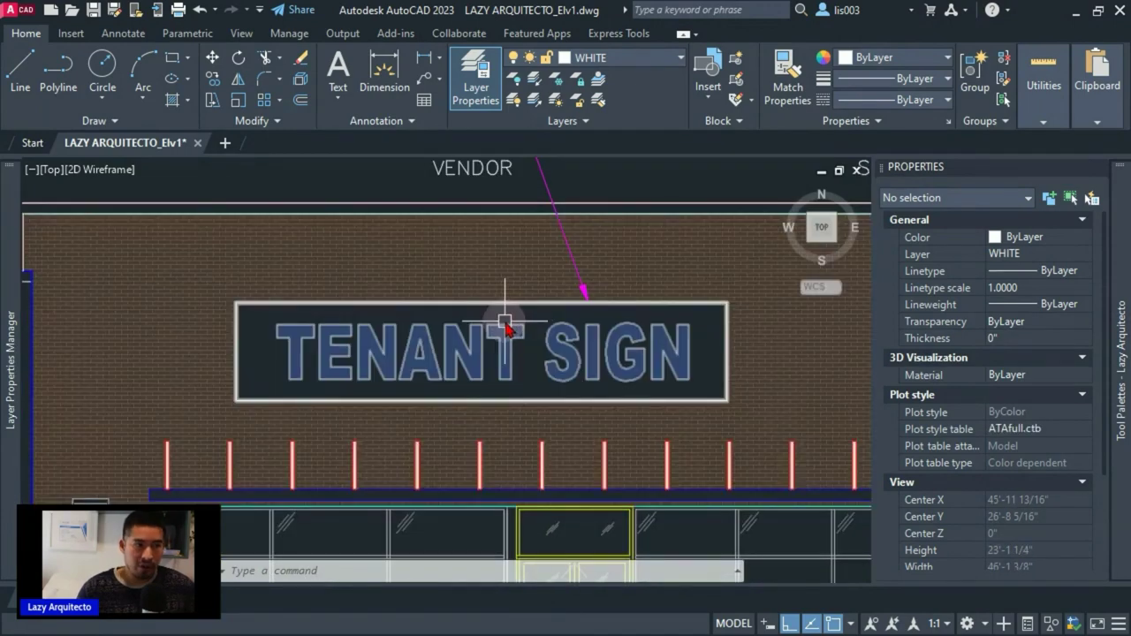
pyautogui.click(505, 323)
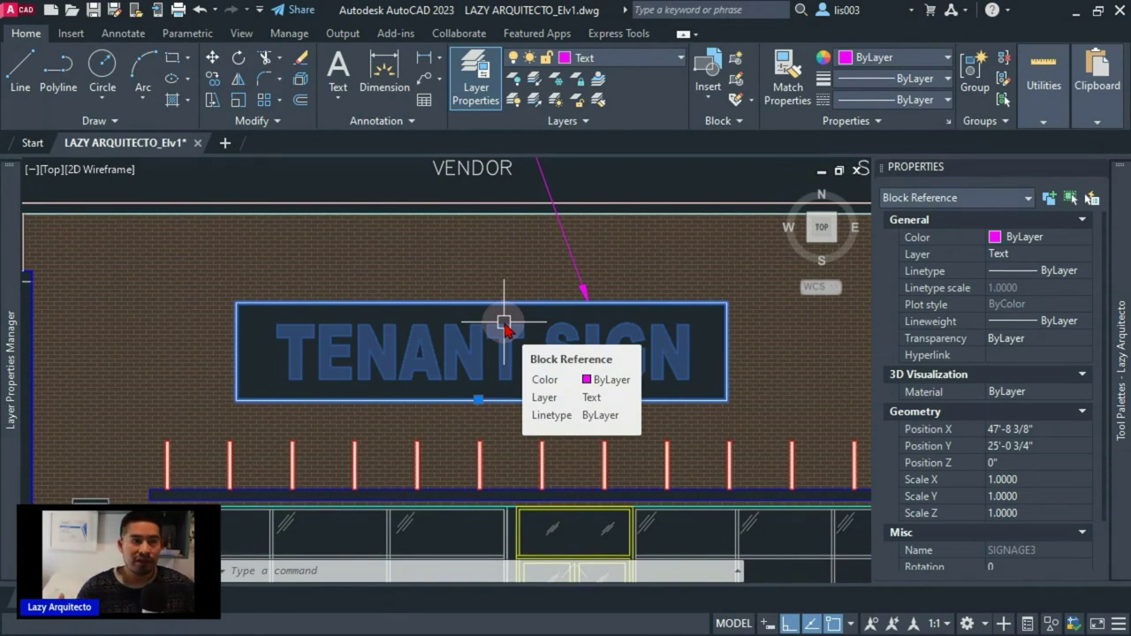
pyautogui.rightClick(506, 329)
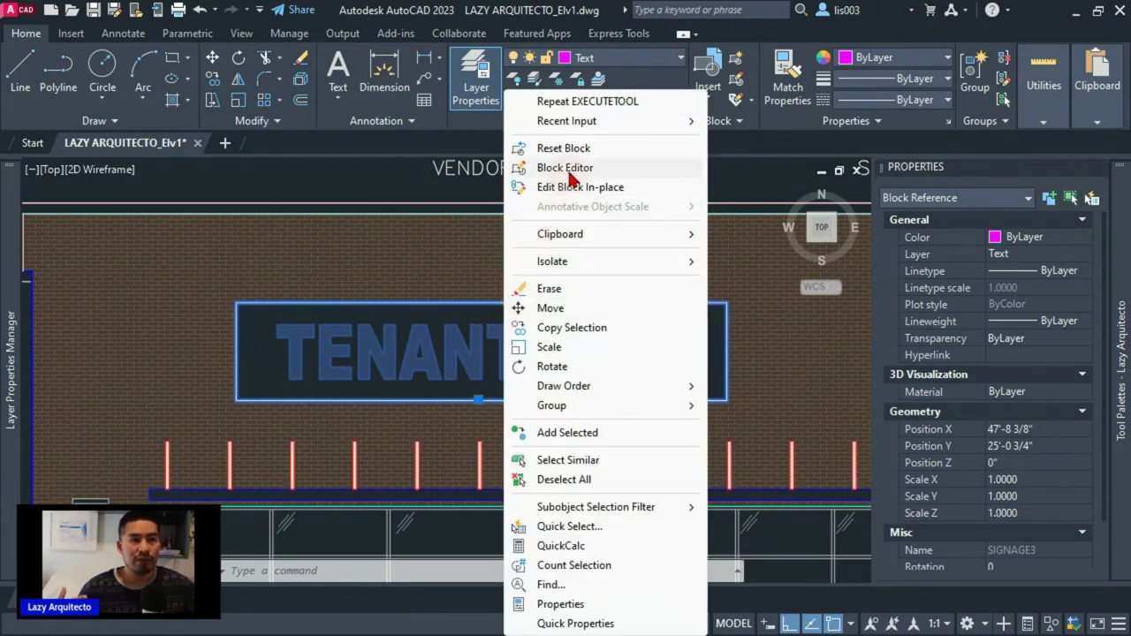
pyautogui.click(489, 334)
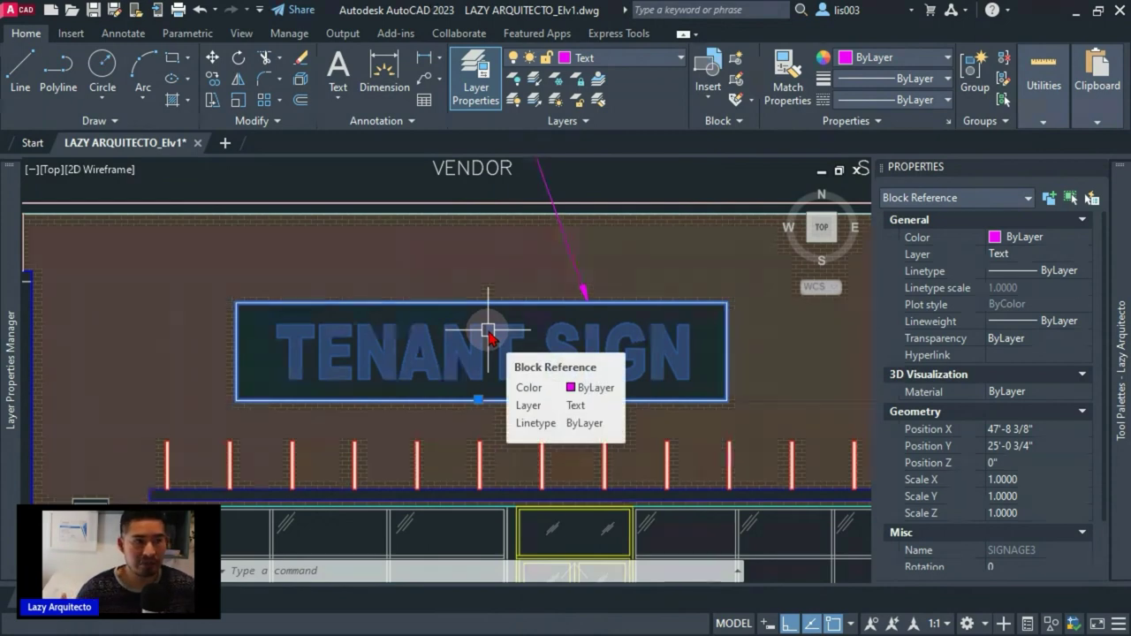
pyautogui.doubleClick(488, 334)
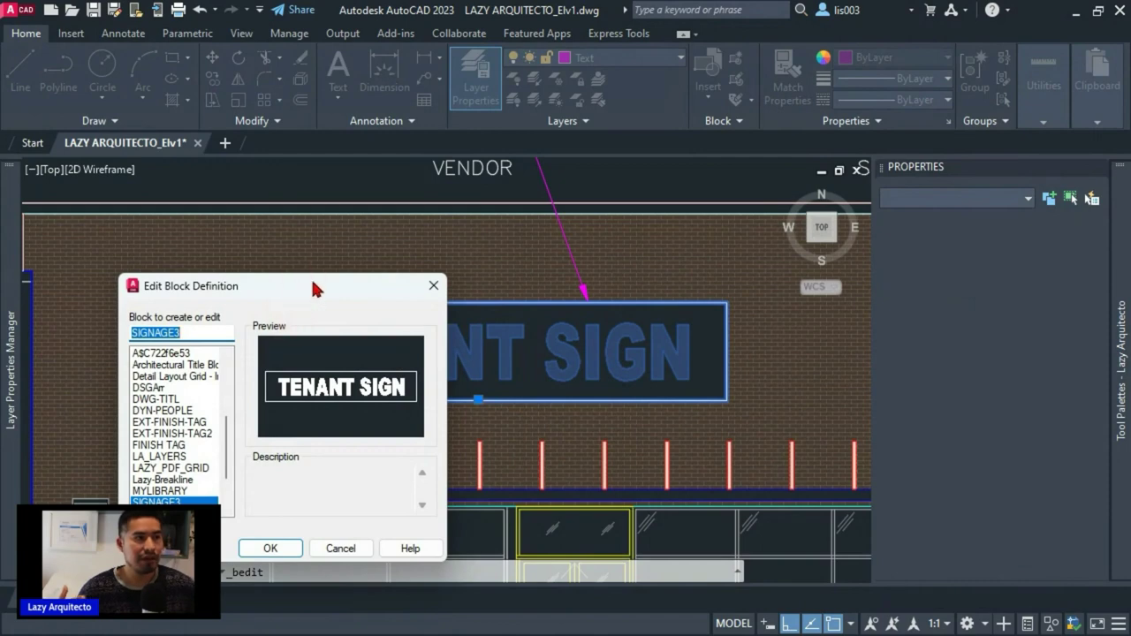
pyautogui.moveTo(311, 279); pyautogui.dragTo(482, 255)
pyautogui.click(441, 525)
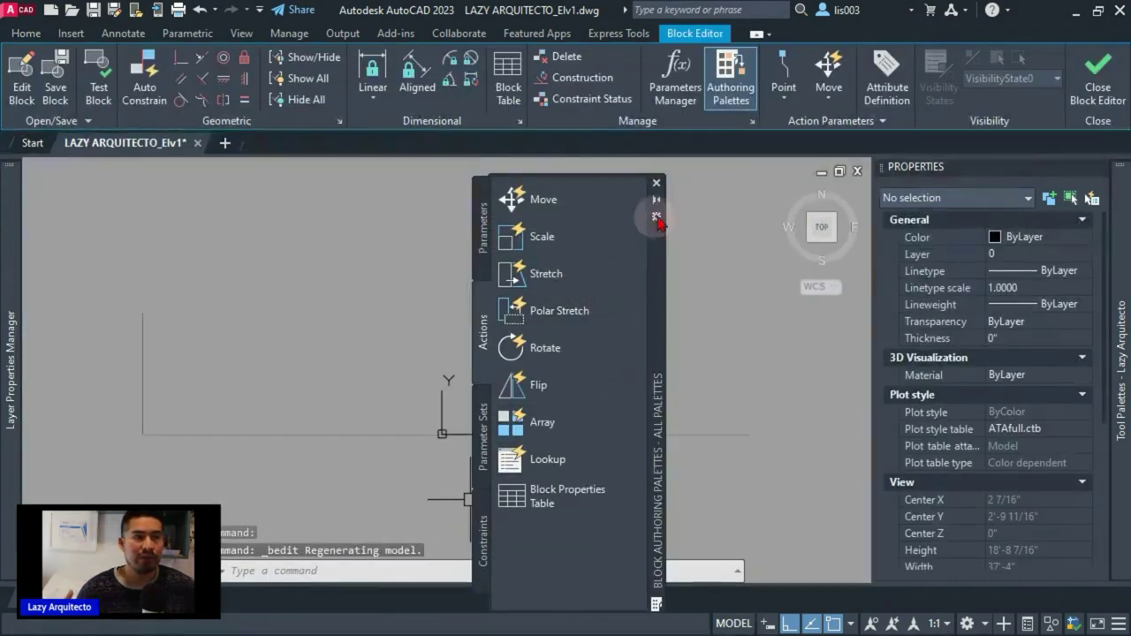
pyautogui.click(656, 184)
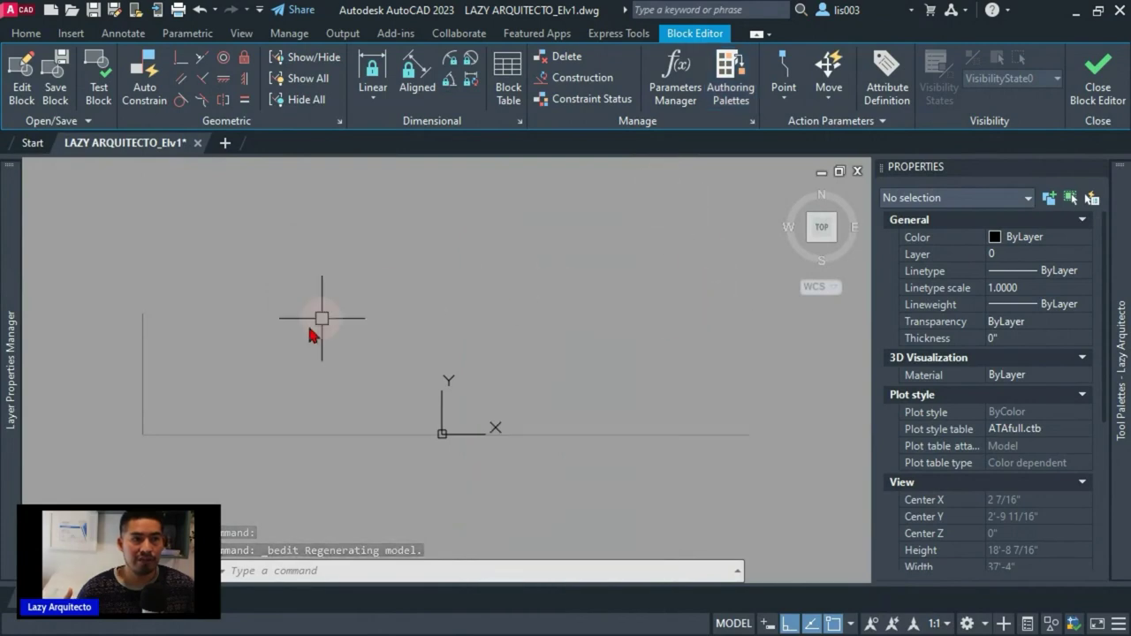
pyautogui.moveTo(758, 471); pyautogui.dragTo(782, 456, button='middle')
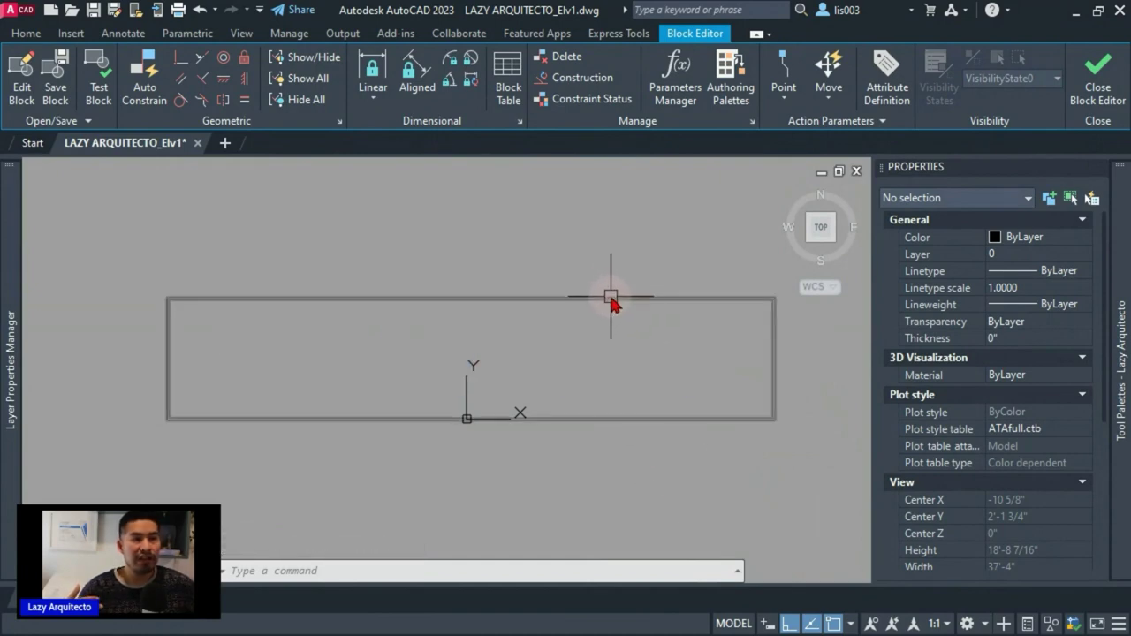
# Send the sign block's rectangular wipeout to the back of the draw order, behind the border and lettering
pyautogui.moveTo(611, 303)
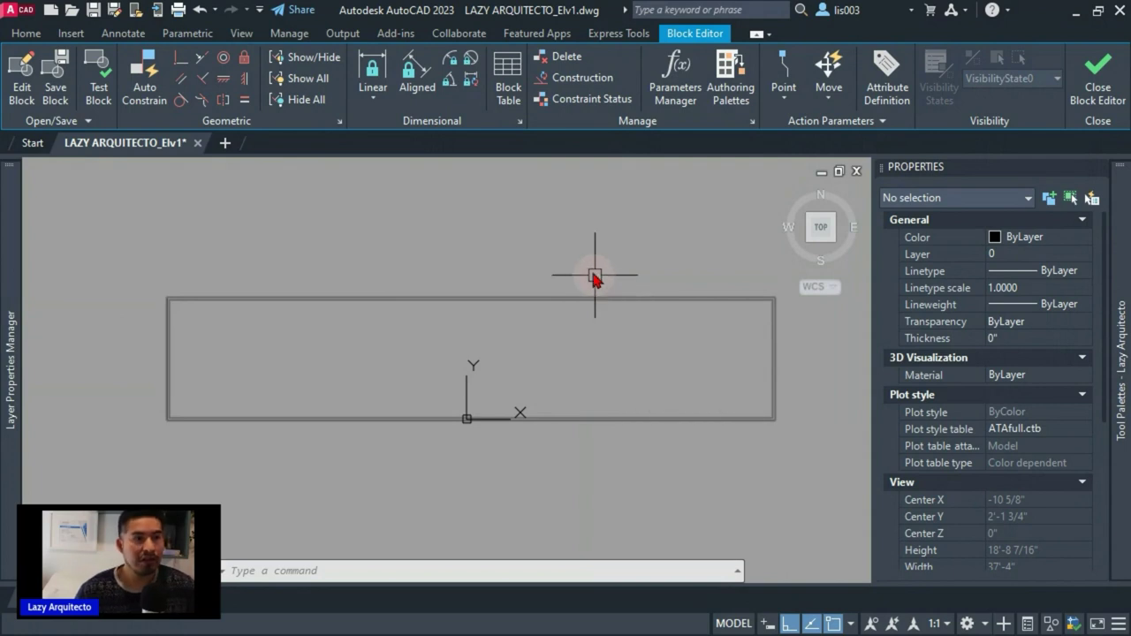
pyautogui.click(364, 300)
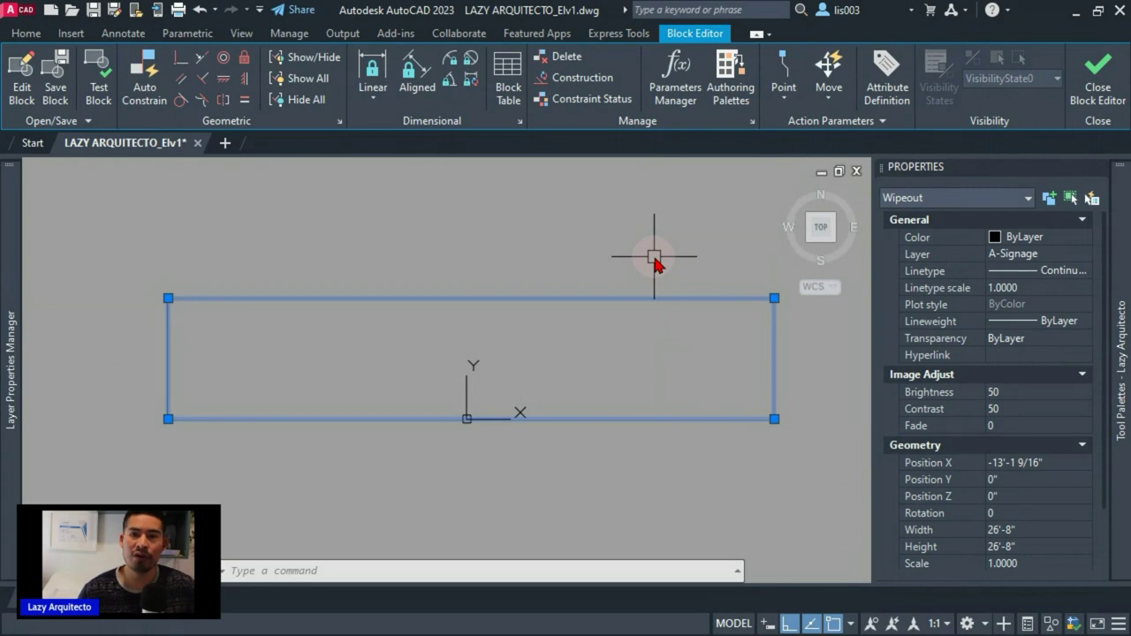
pyautogui.write('DR')
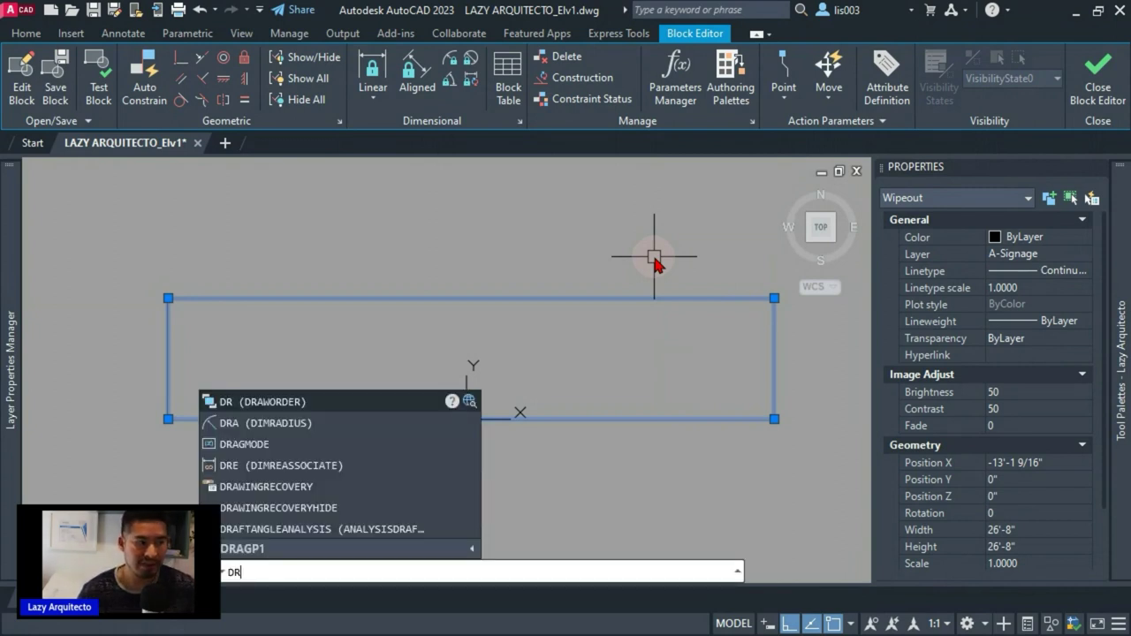
pyautogui.press('Return')
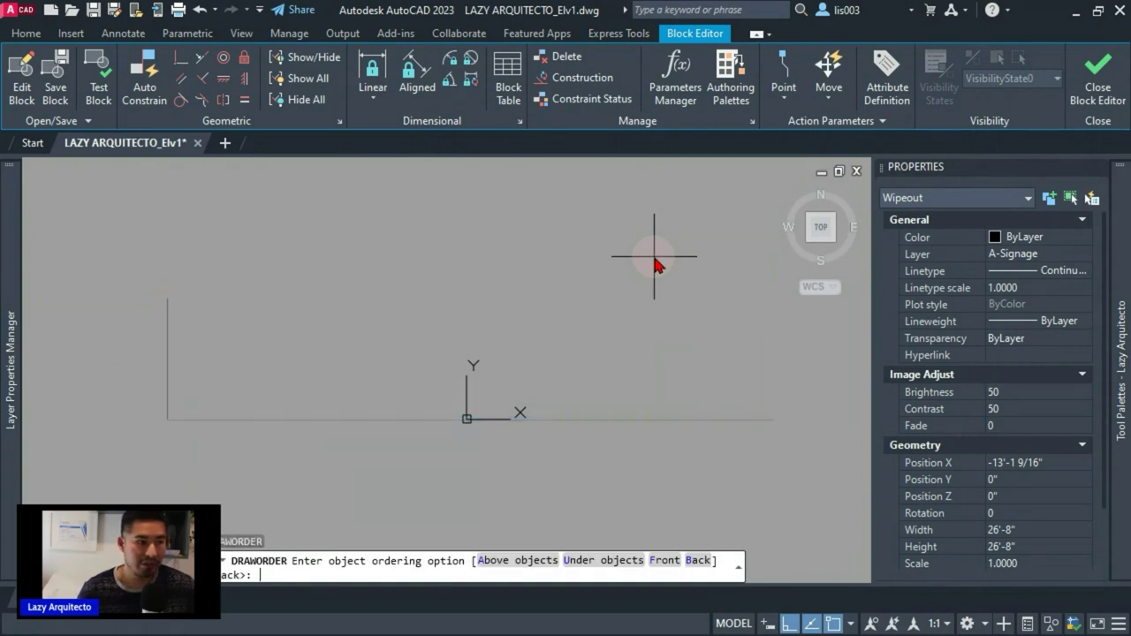
pyautogui.click(699, 562)
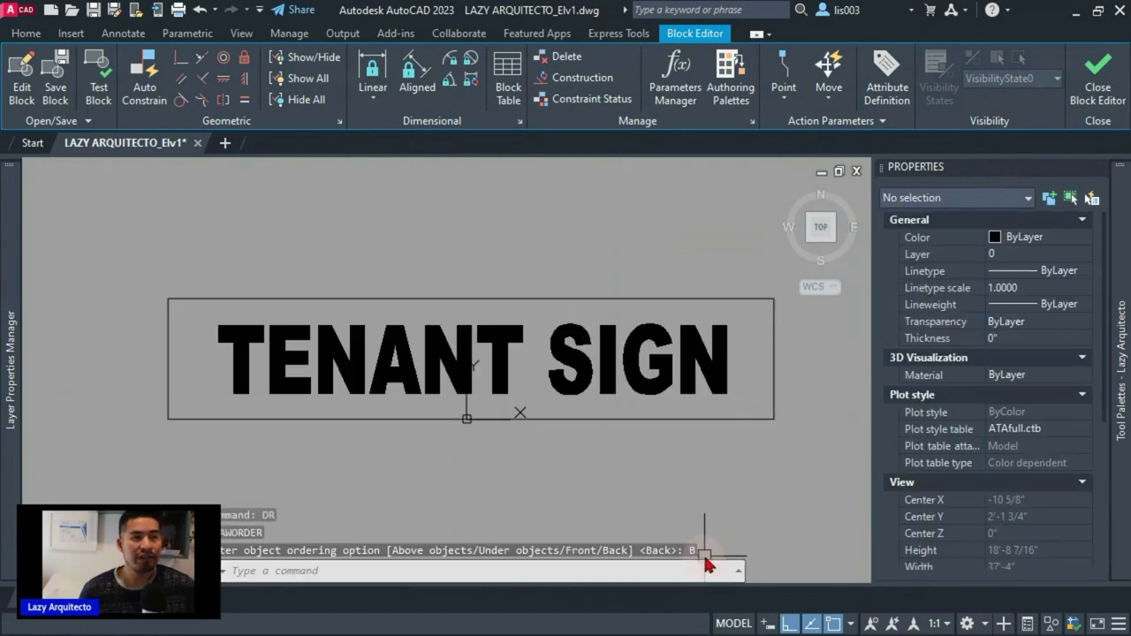
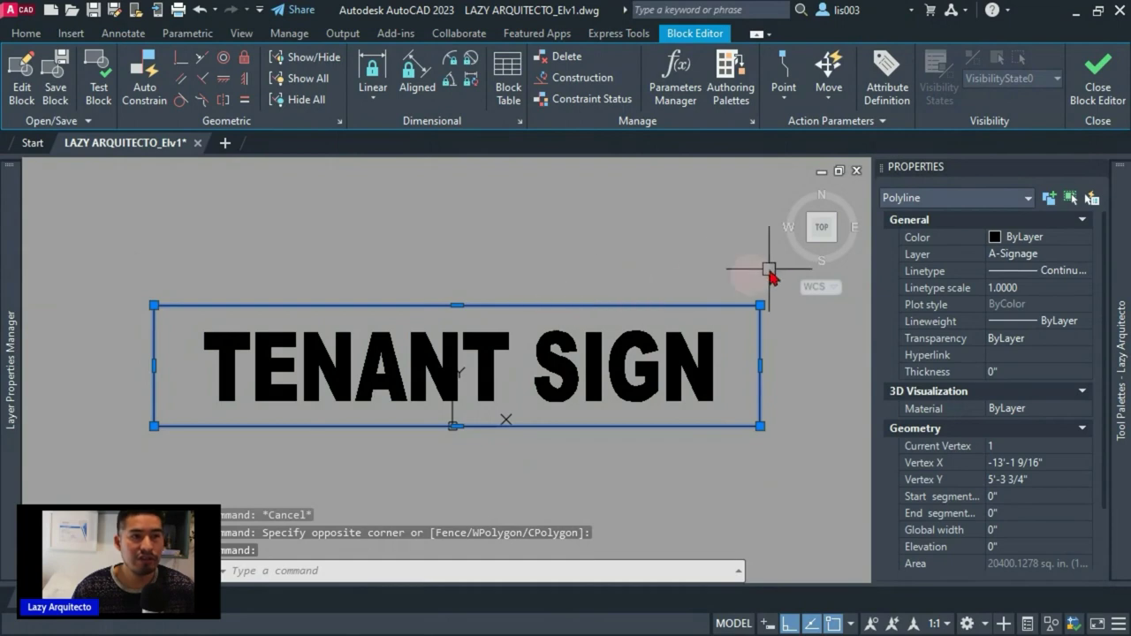
# Select the sign's overlapping border polyline and wipeout, remove the polyline so only the wipeout is selected, and clear the selection
pyautogui.press('Escape')
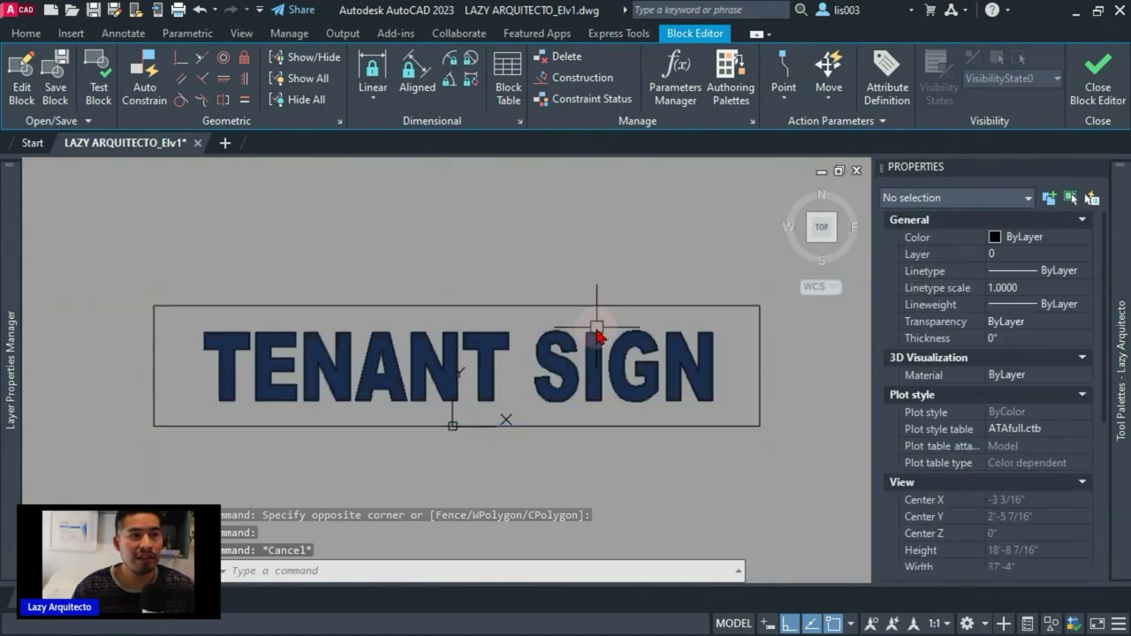
pyautogui.click(590, 324)
pyautogui.click(571, 304)
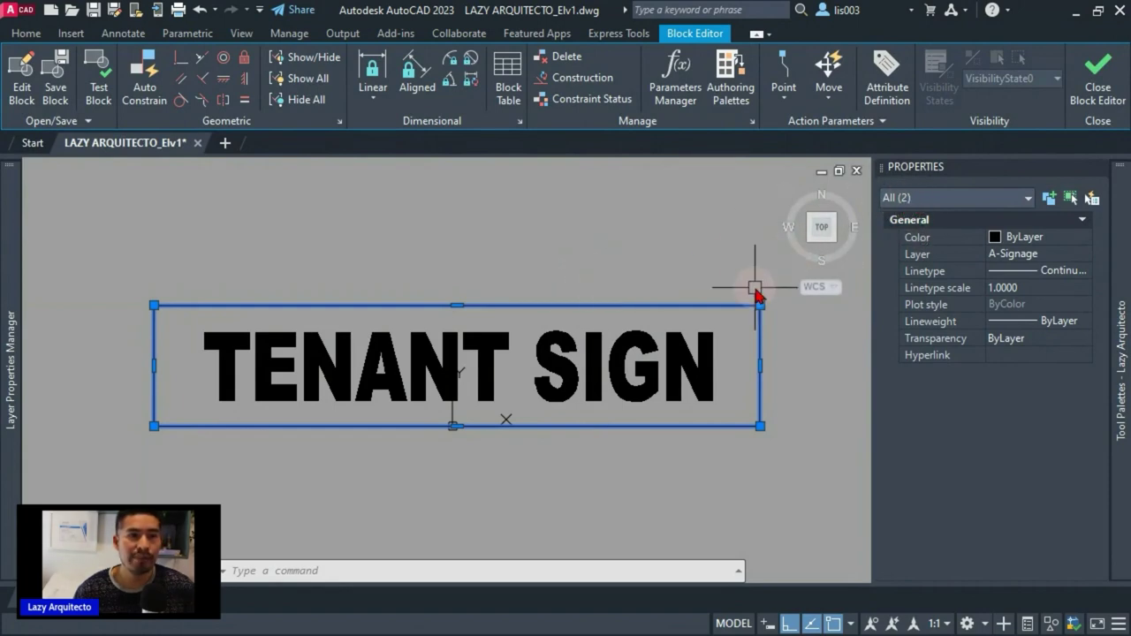
pyautogui.keyDown('shift'); pyautogui.click(602, 305); pyautogui.keyUp('shift')
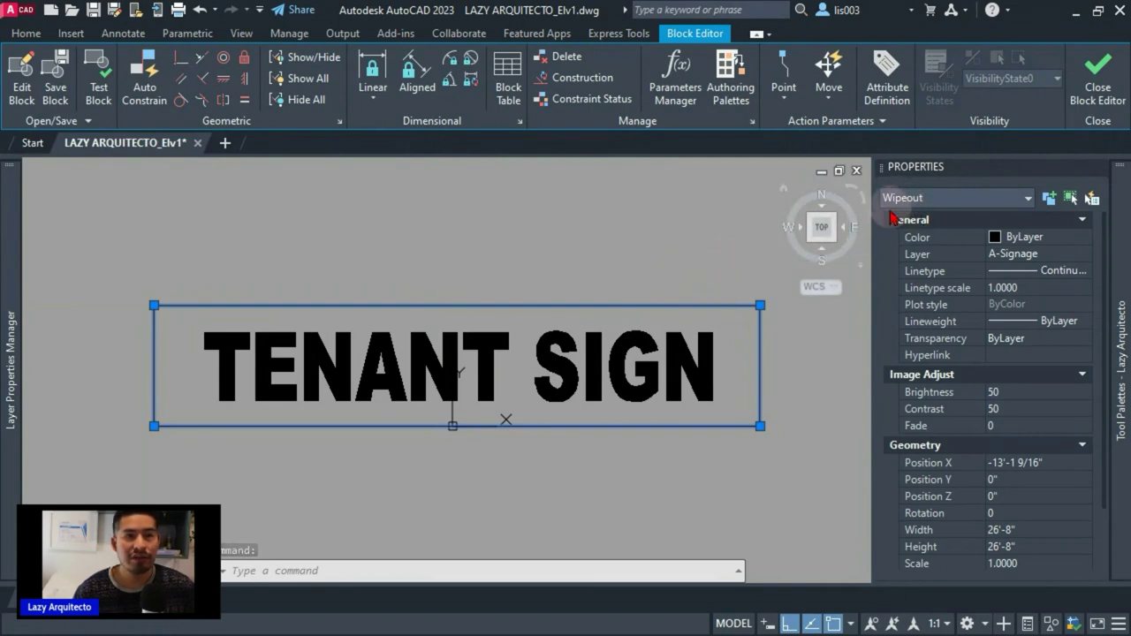
pyautogui.press('Escape')
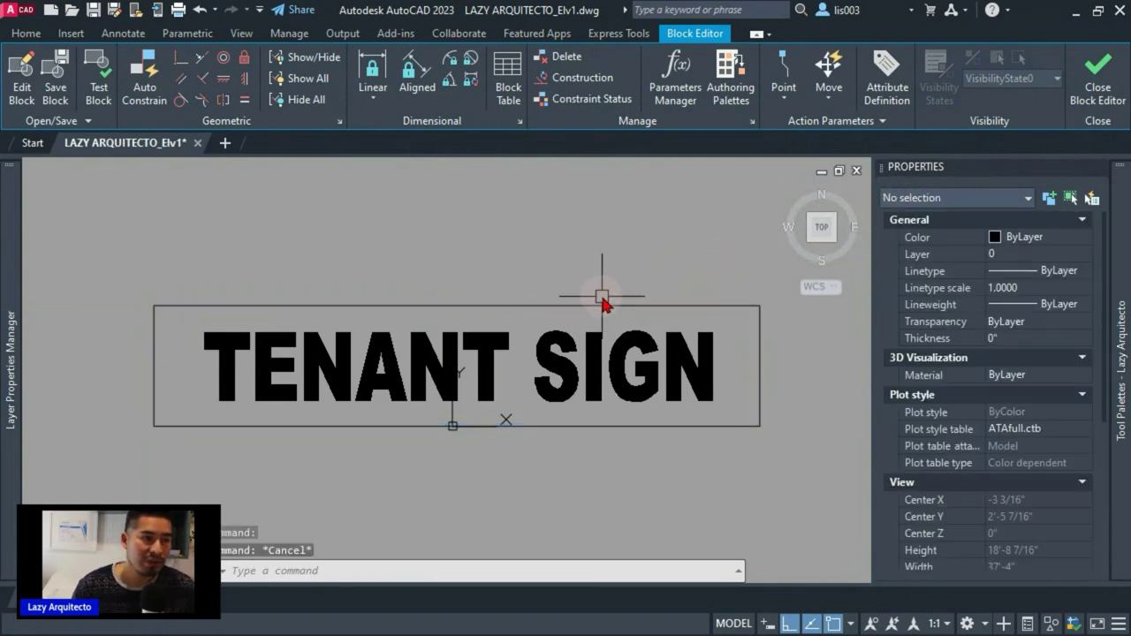
# Move the sign's border polyline and TENANT SIGN lettering together 5' straight down
pyautogui.click(600, 306)
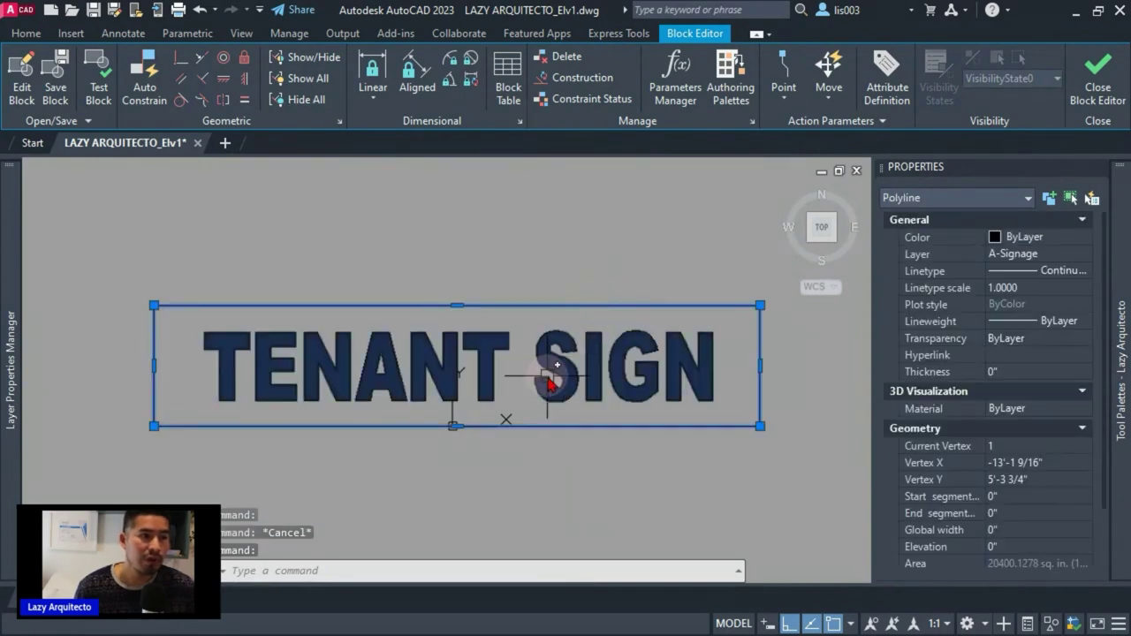
pyautogui.click(522, 371)
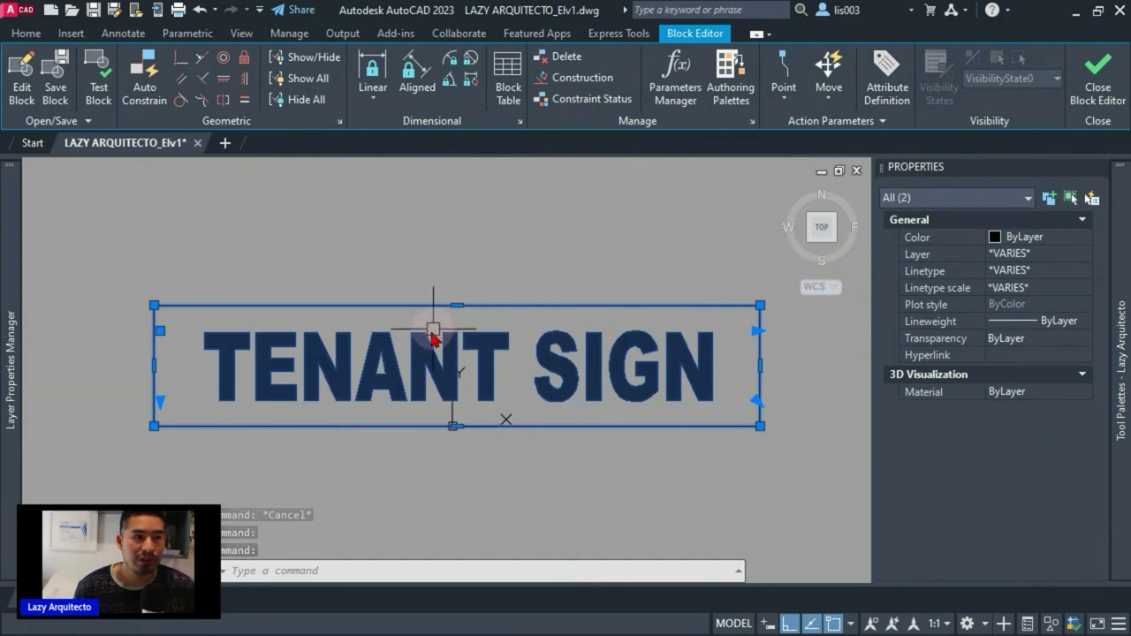
pyautogui.scroll(-4, 392, 448)
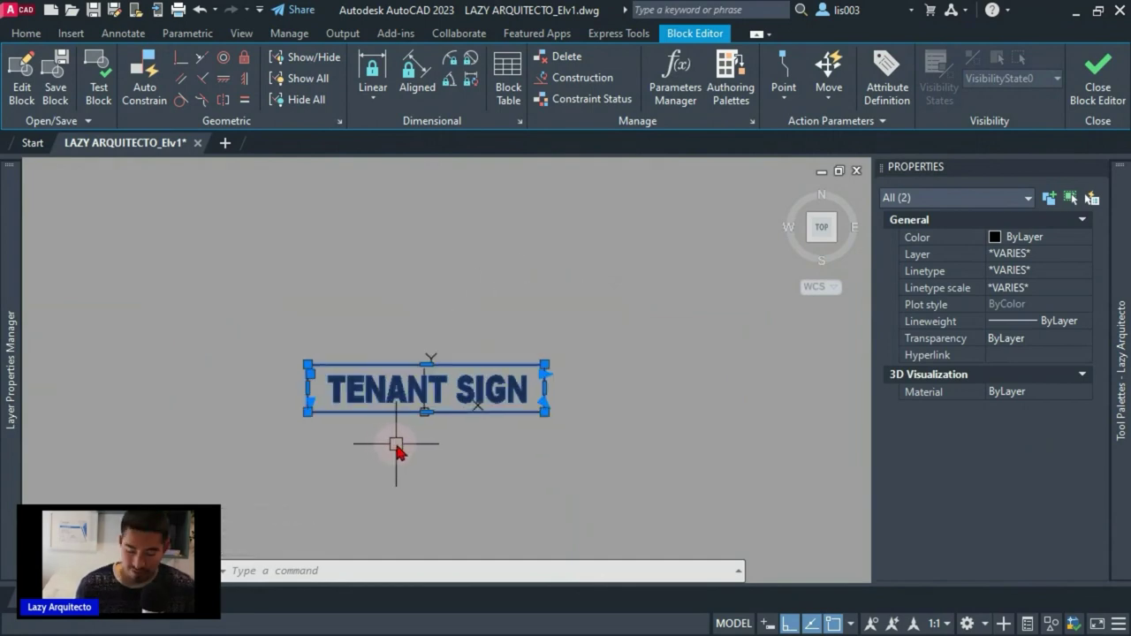
pyautogui.write('m')
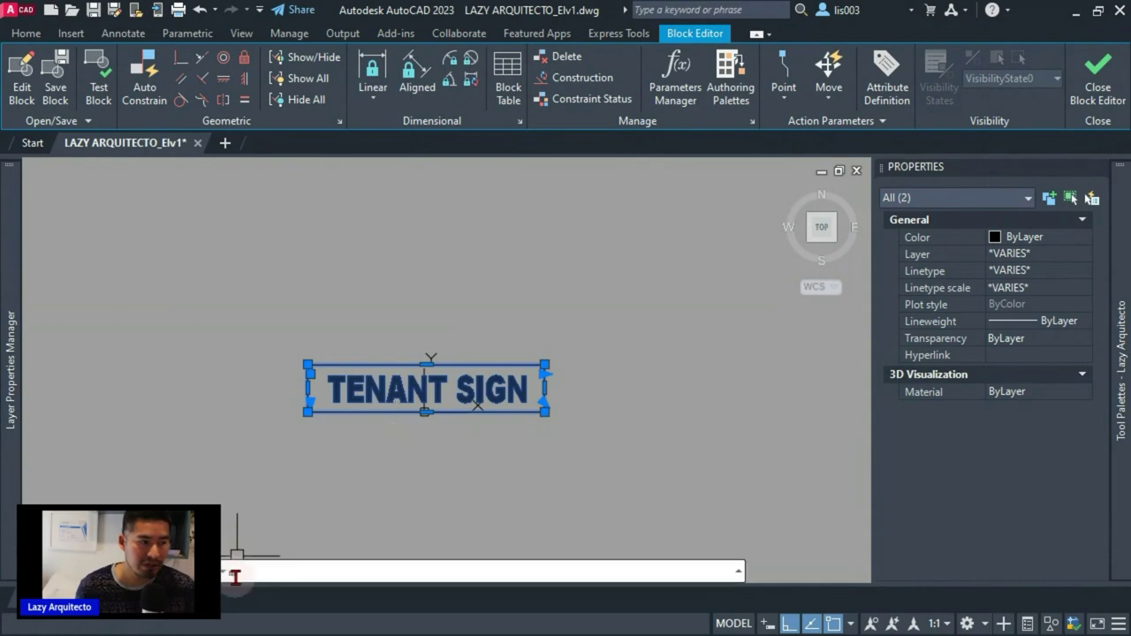
pyautogui.press('Return')
pyautogui.click(376, 462)
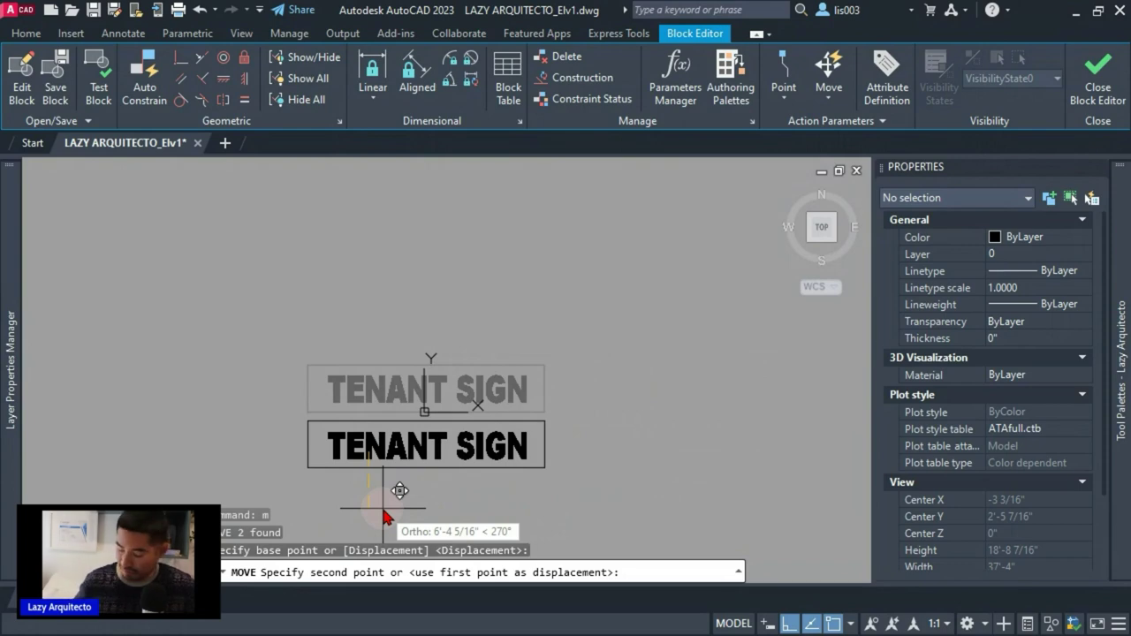
pyautogui.write('5')
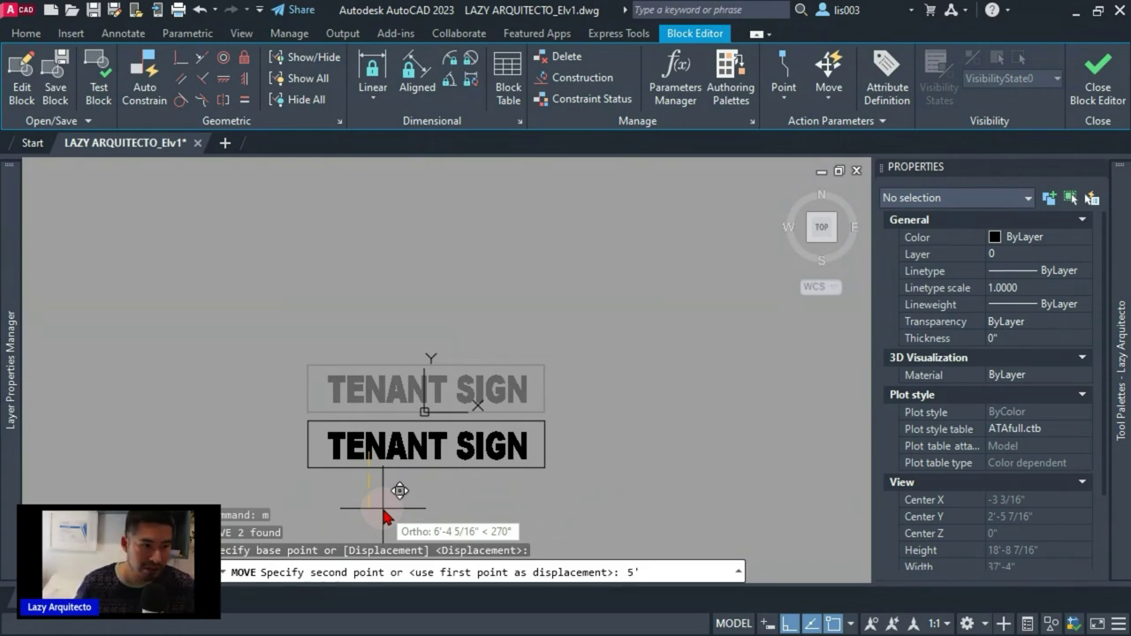
pyautogui.write("'")
pyautogui.press('Return')
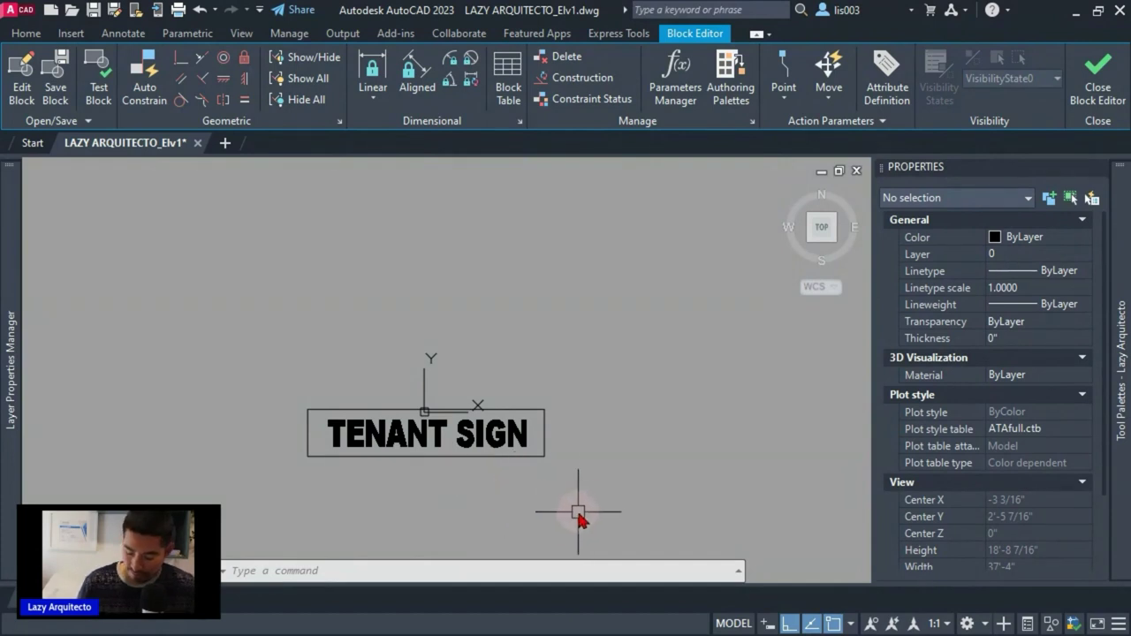
# Move the previously selected sign border and TENANT SIGN lettering together 5' straight up, using the previous selection set
pyautogui.write('m')
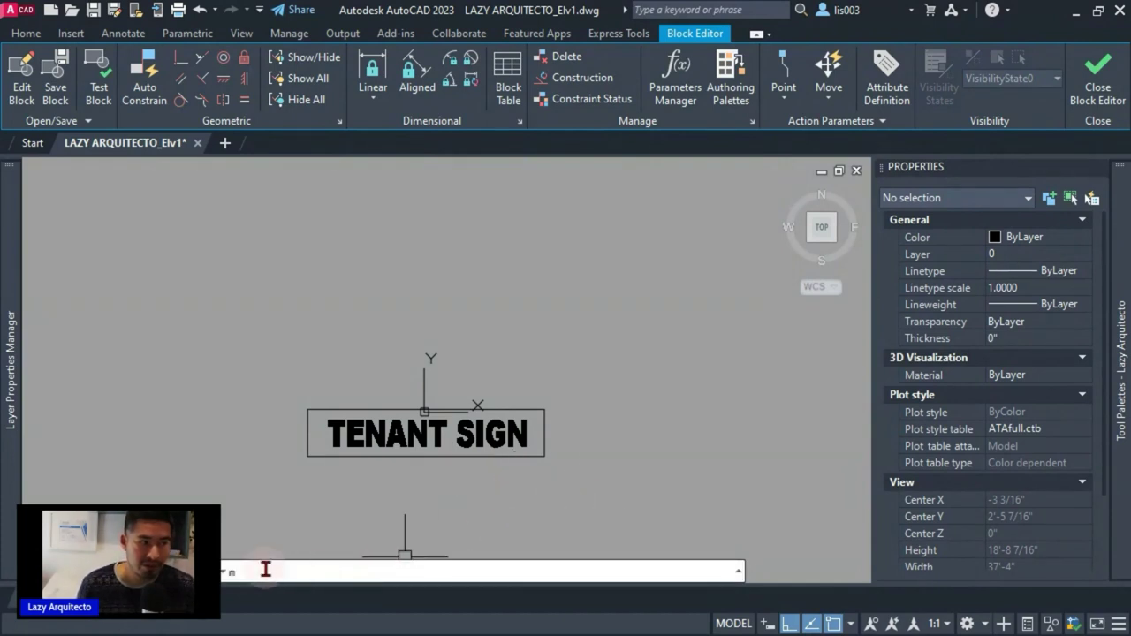
pyautogui.press('Return')
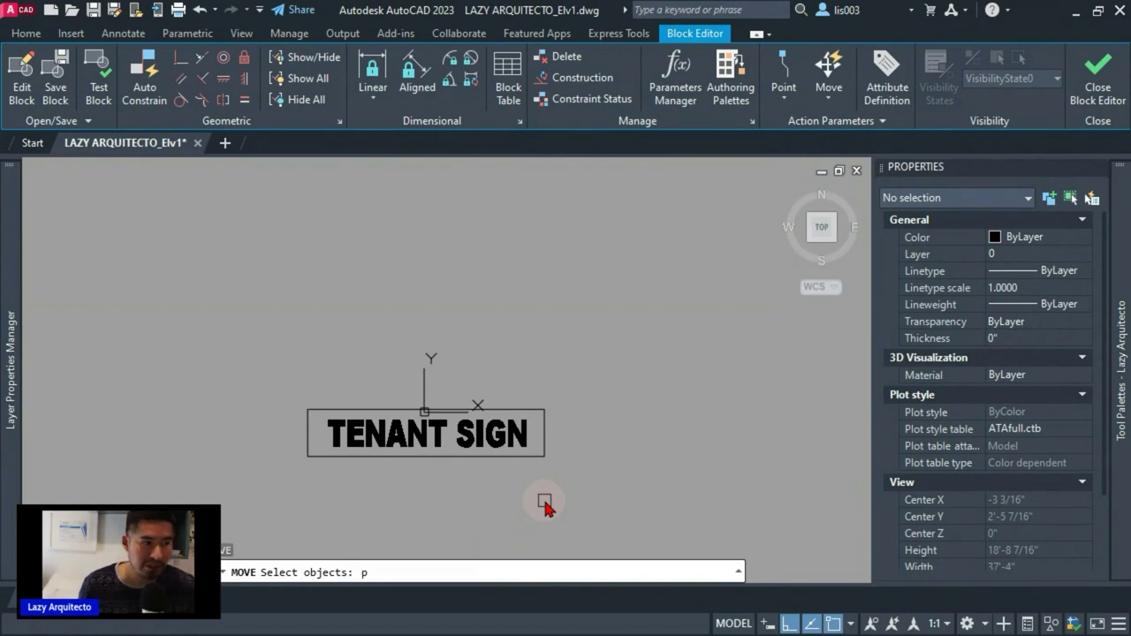
pyautogui.press('Return')
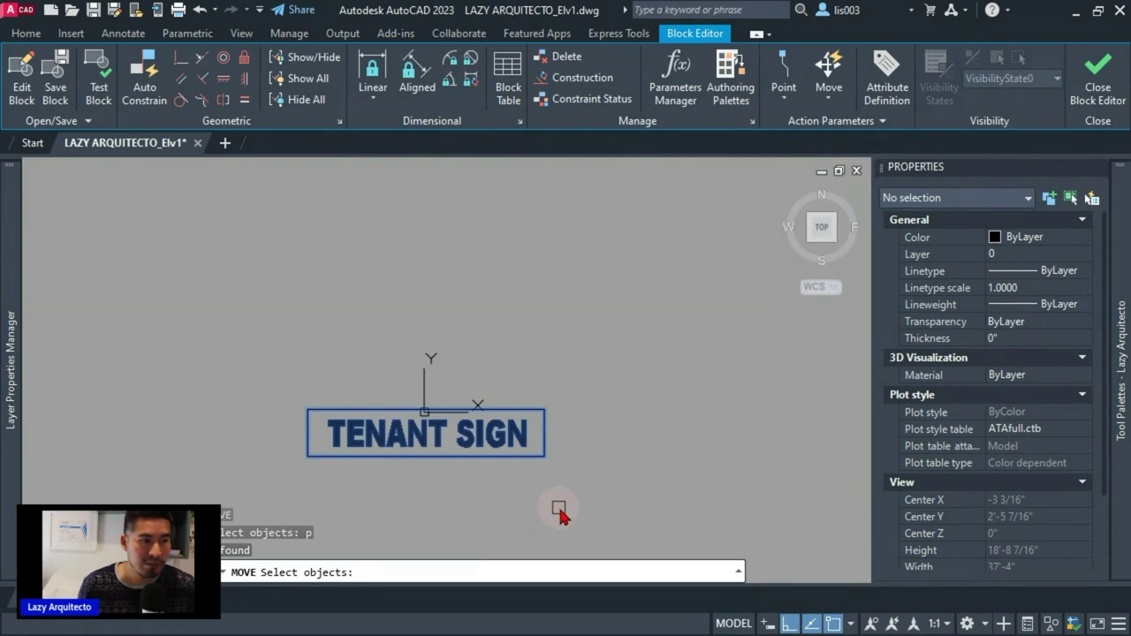
pyautogui.press('Return')
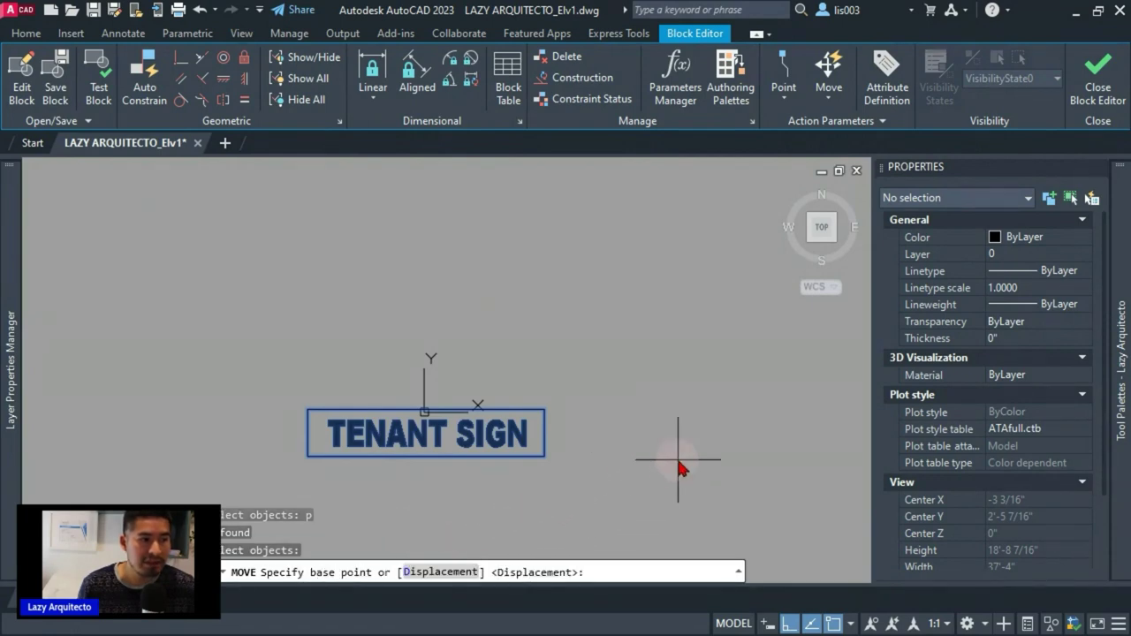
pyautogui.click(643, 501)
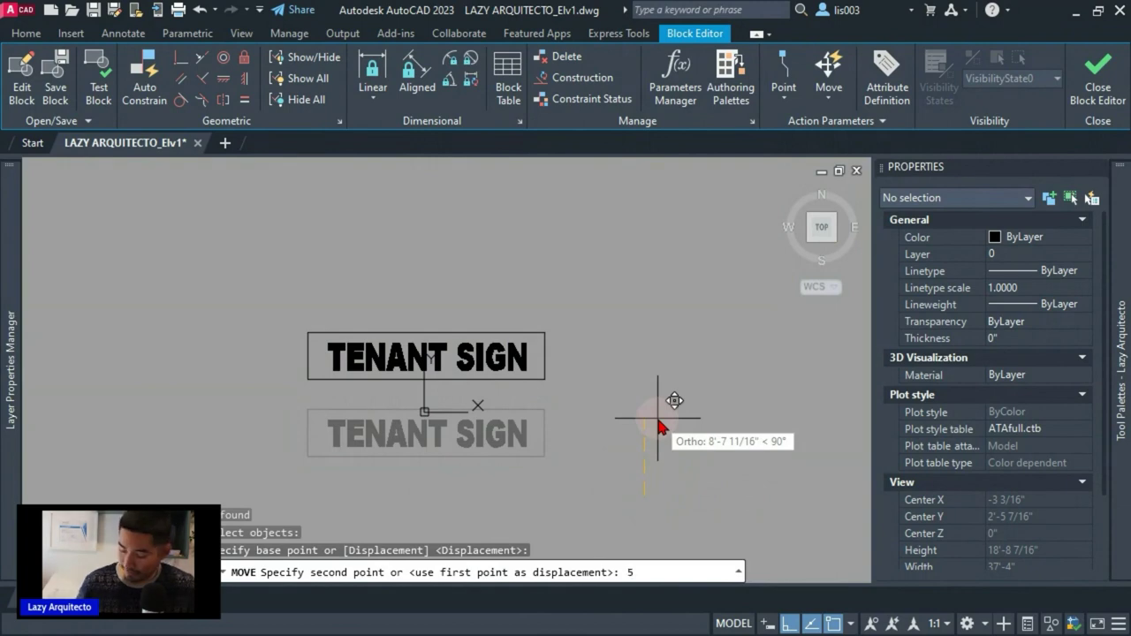
pyautogui.write("5'")
pyautogui.press('Return')
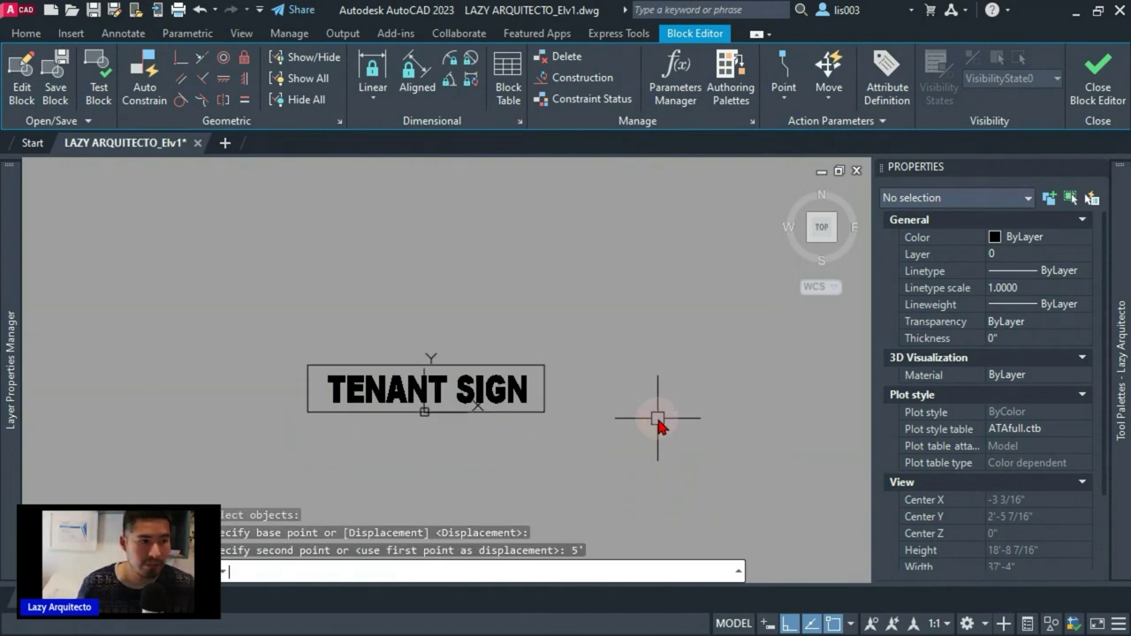
# Close the Block Editor and save the changes to SIGNAGE3
pyautogui.scroll(3, 379, 466)
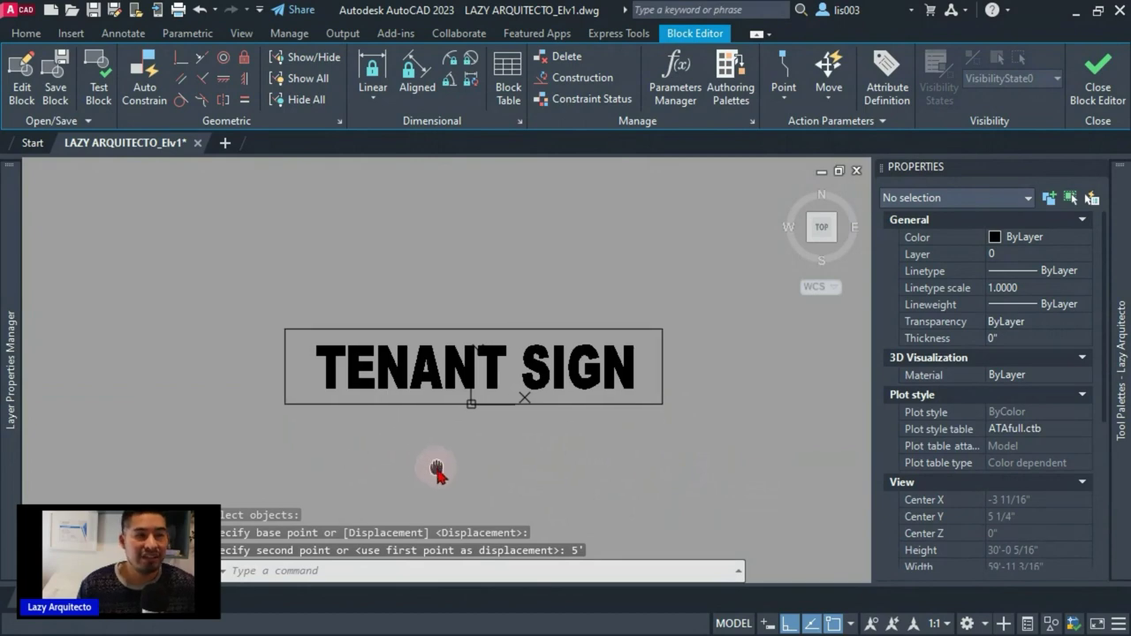
pyautogui.moveTo(444, 445); pyautogui.dragTo(428, 466, button='middle')
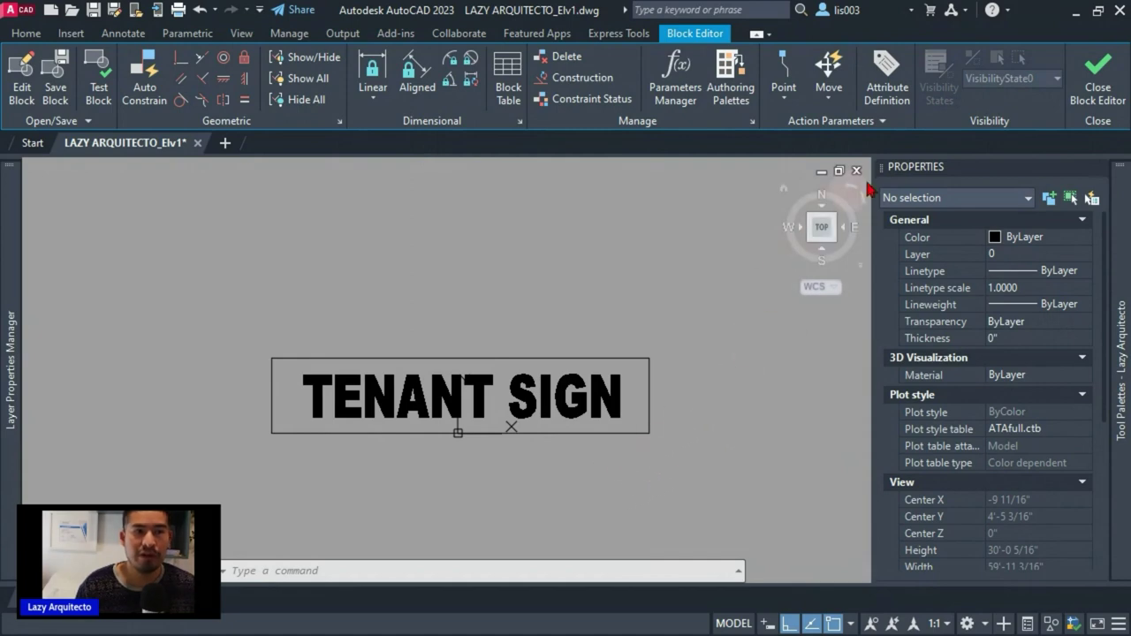
pyautogui.click(1098, 102)
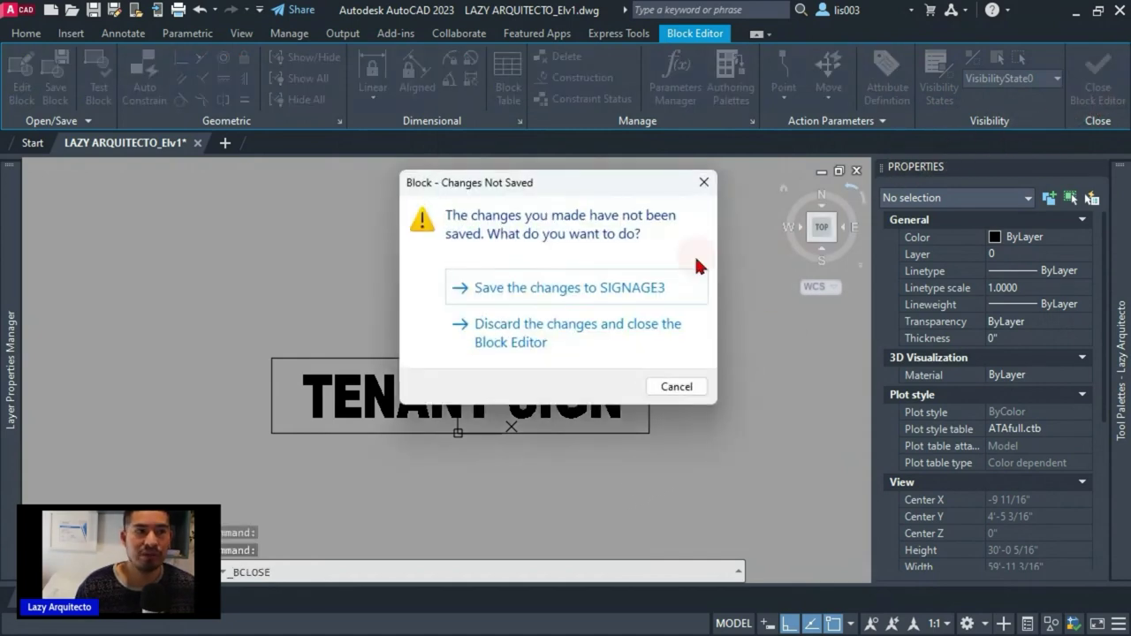
pyautogui.click(649, 290)
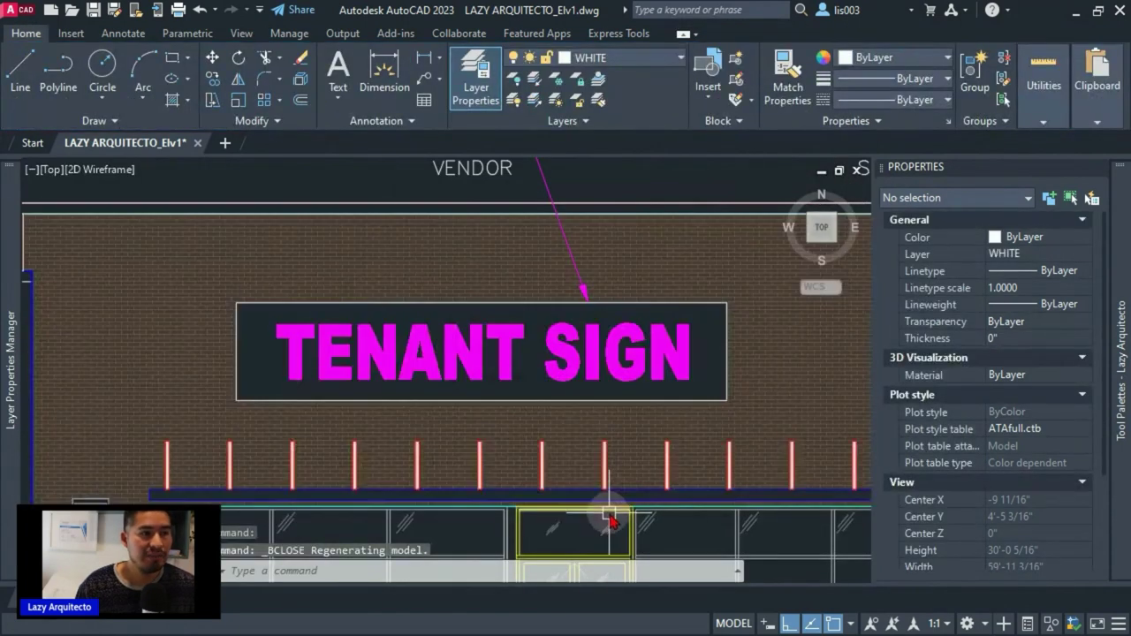
# Examine how the tenant sign masks the brick hatch around its border and lettering in the storefront elevation
pyautogui.moveTo(610, 520); pyautogui.dragTo(579, 491, button='middle')
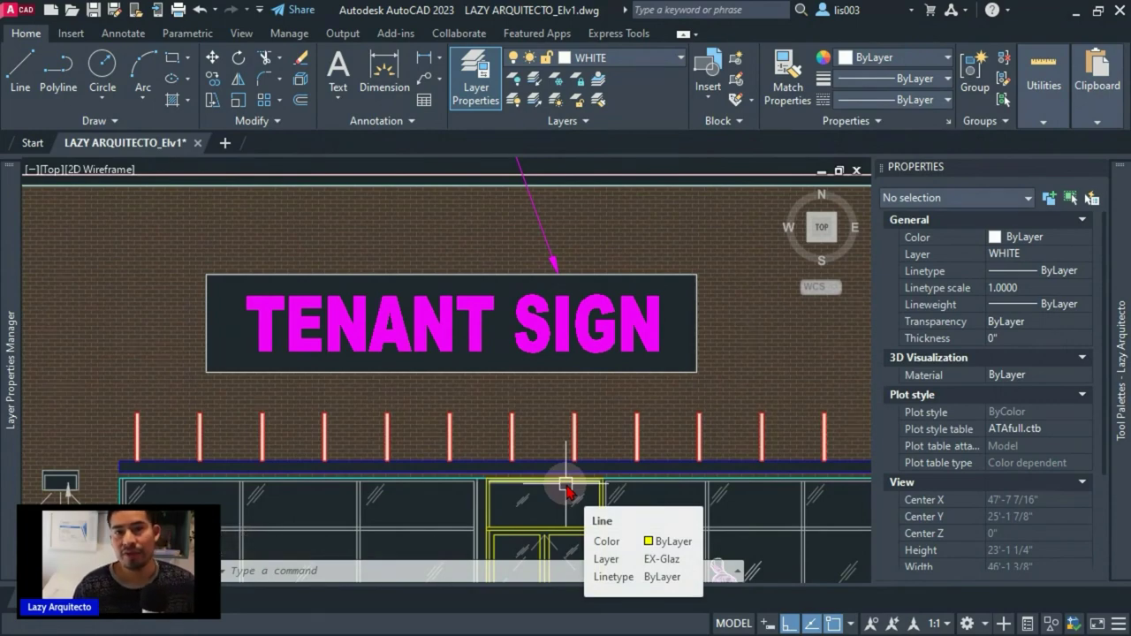
pyautogui.scroll(-2, 566, 488)
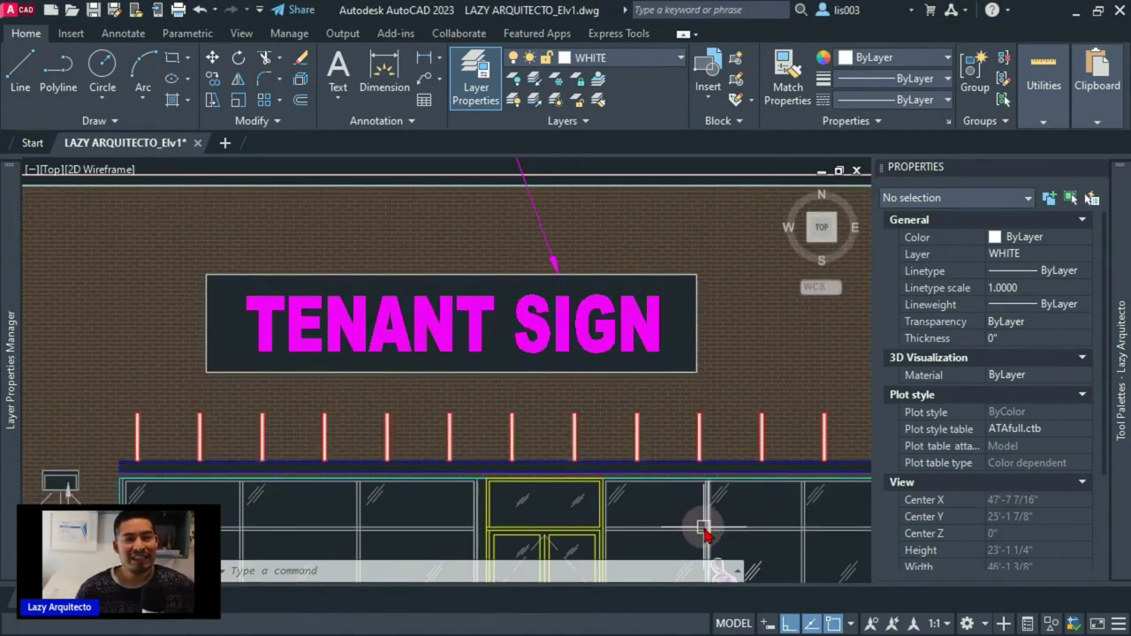
pyautogui.moveTo(704, 530)
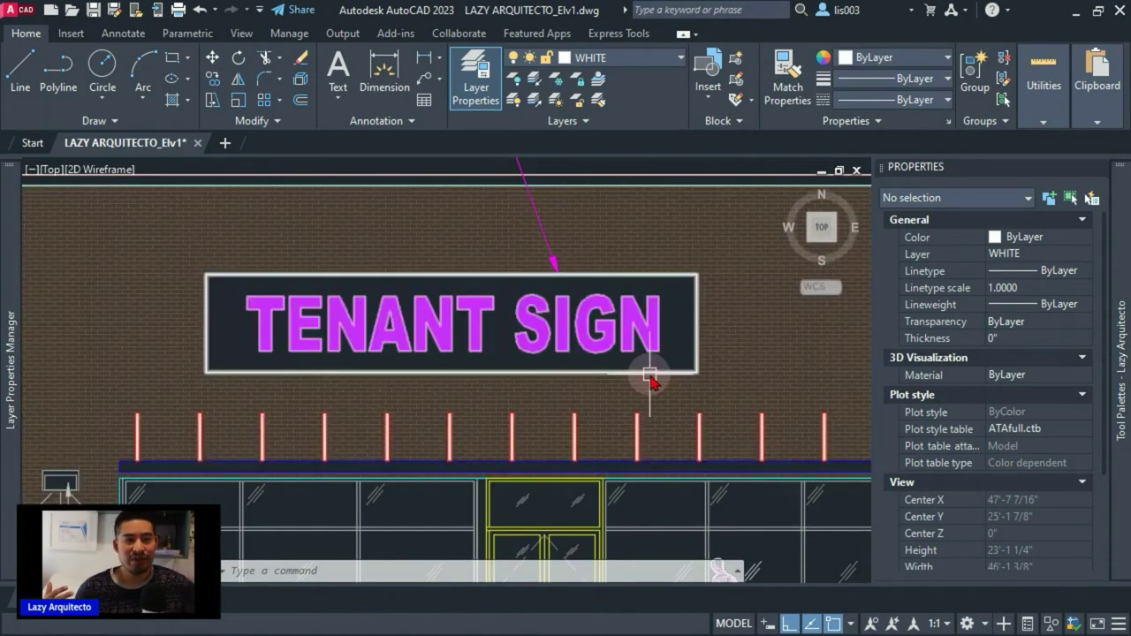
pyautogui.moveTo(404, 509)
pyautogui.mouseDown(button='middle')
pyautogui.moveTo(444, 516)
pyautogui.moveTo(425, 426)
pyautogui.moveTo(443, 422)
pyautogui.mouseUp(button='middle')
pyautogui.scroll(-2, 442, 495)
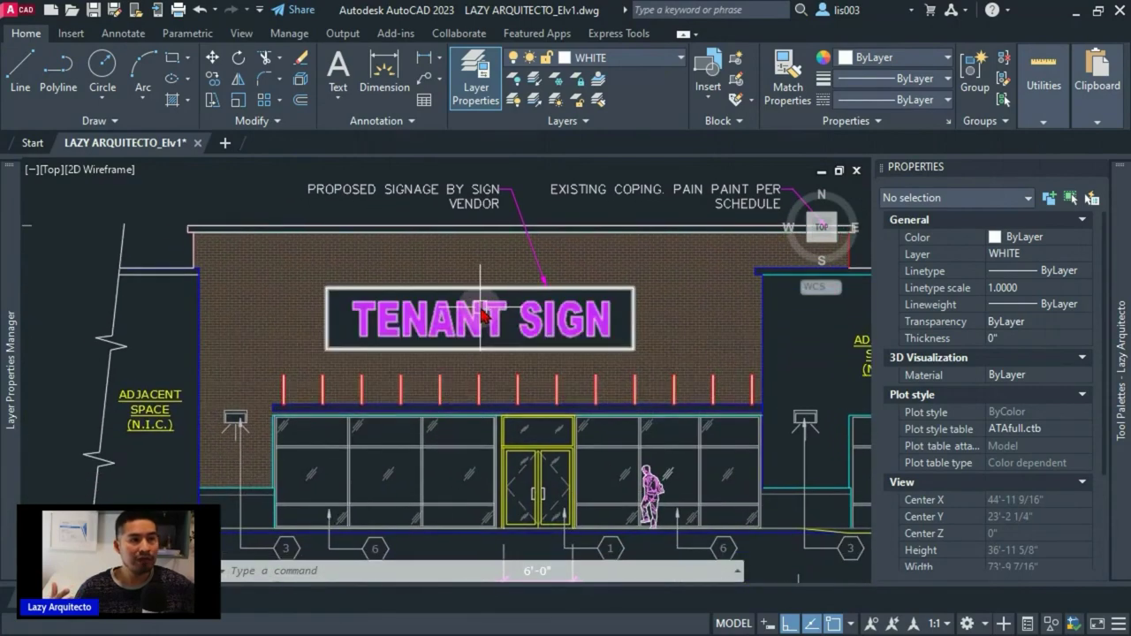
pyautogui.scroll(2, 397, 355)
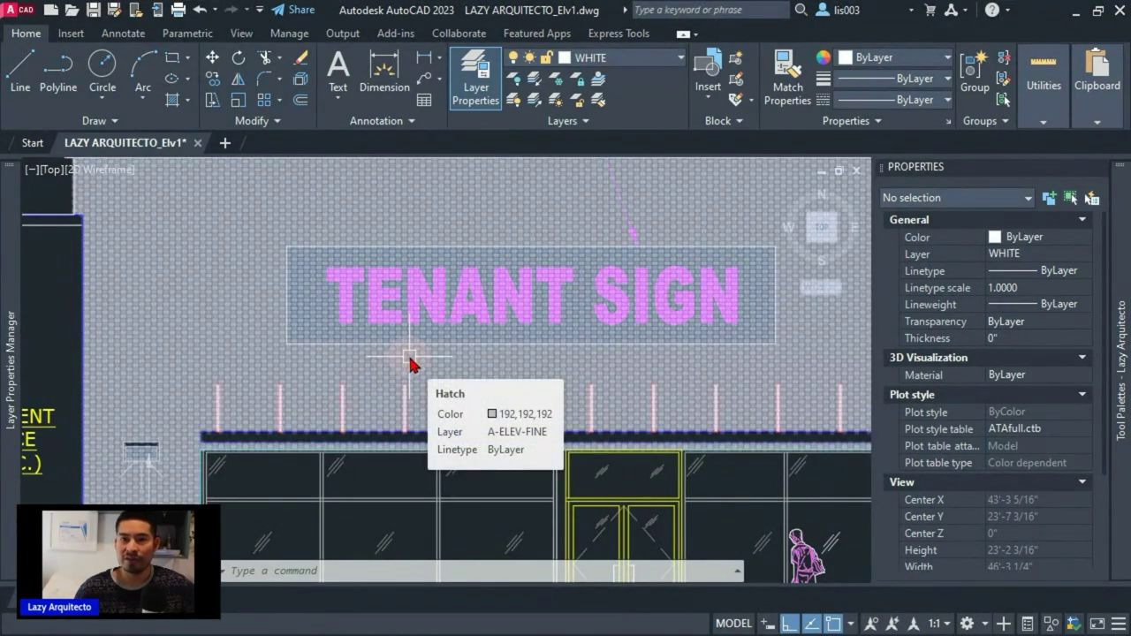
pyautogui.scroll(2, 442, 361)
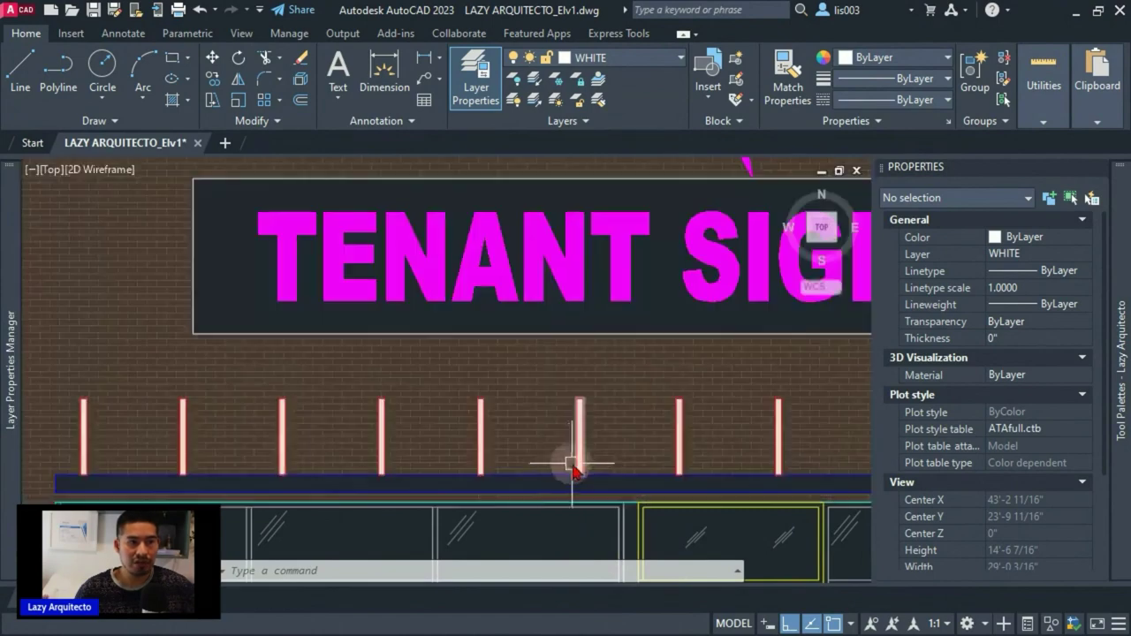
pyautogui.moveTo(472, 507)
pyautogui.mouseDown(button='middle')
pyautogui.moveTo(391, 505)
pyautogui.moveTo(355, 535)
pyautogui.moveTo(362, 522)
pyautogui.mouseUp(button='middle')
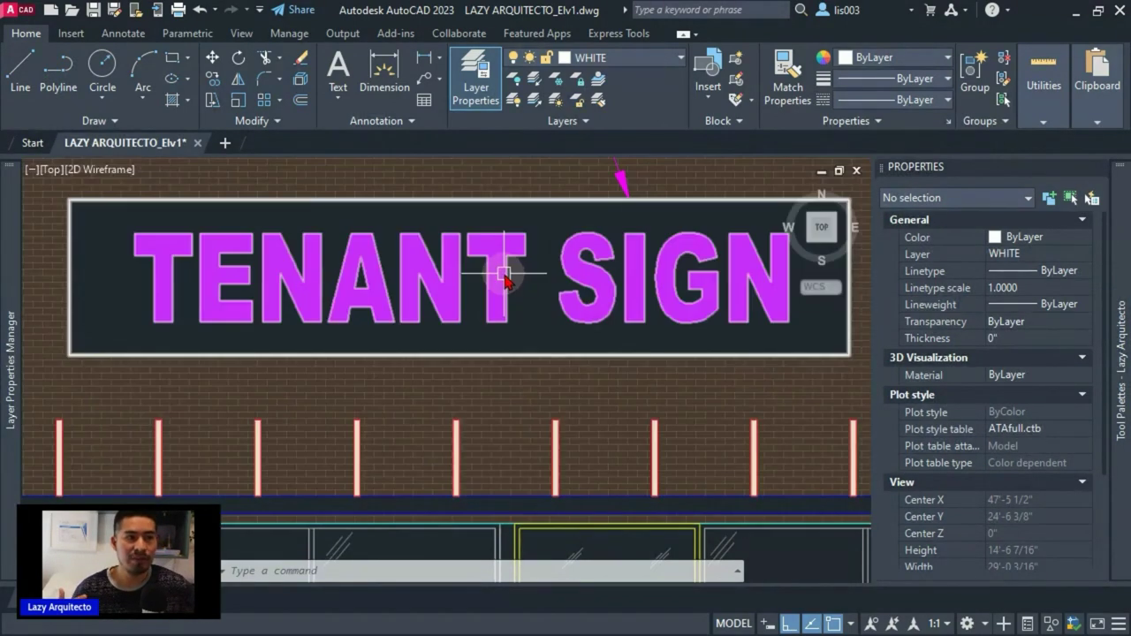
pyautogui.click(504, 274)
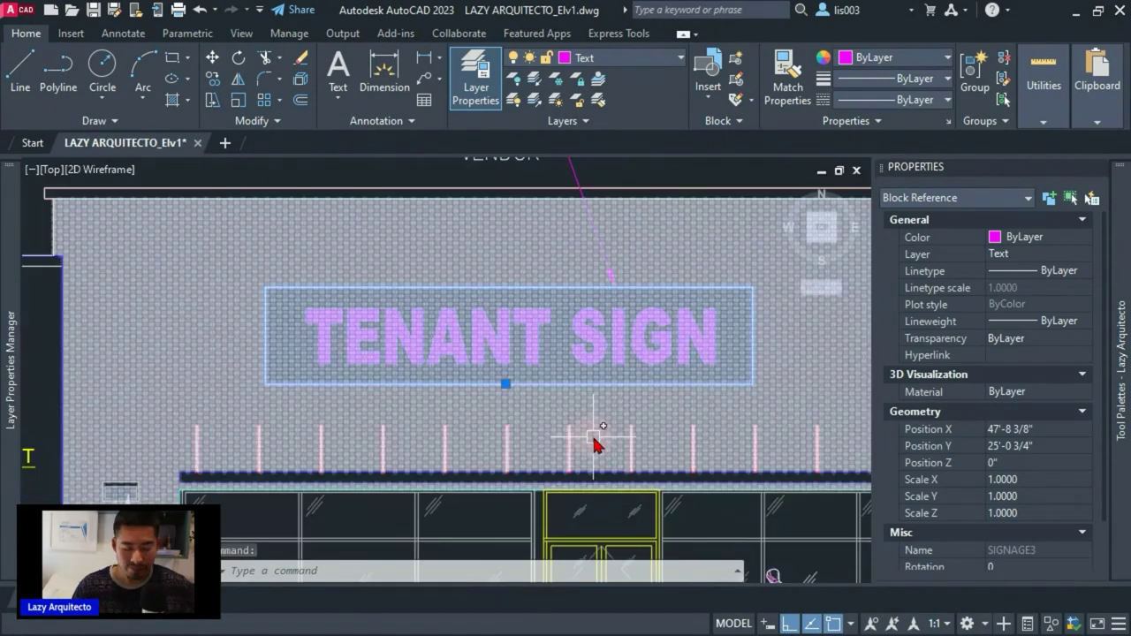
pyautogui.press('Escape')
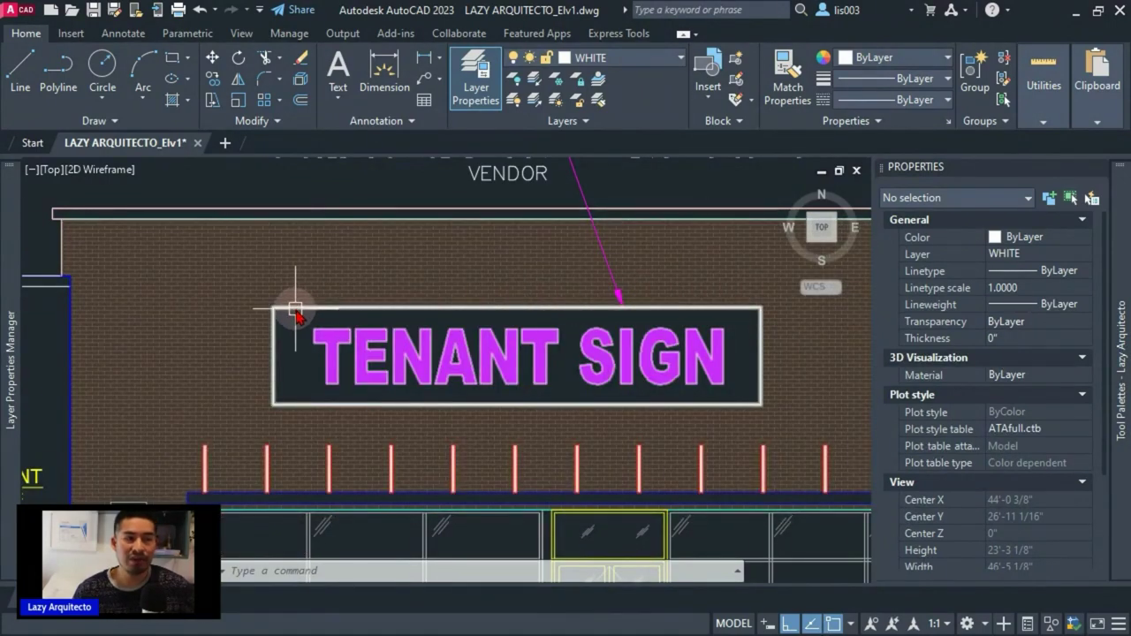
pyautogui.moveTo(295, 311)
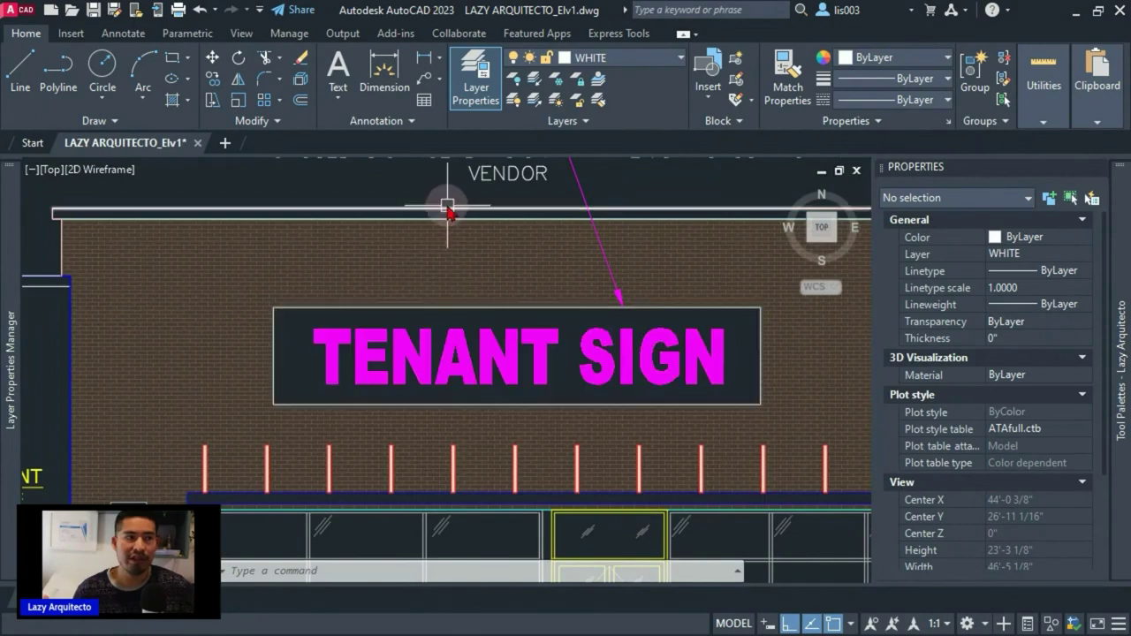
pyautogui.moveTo(448, 208); pyautogui.dragTo(482, 258, button='middle')
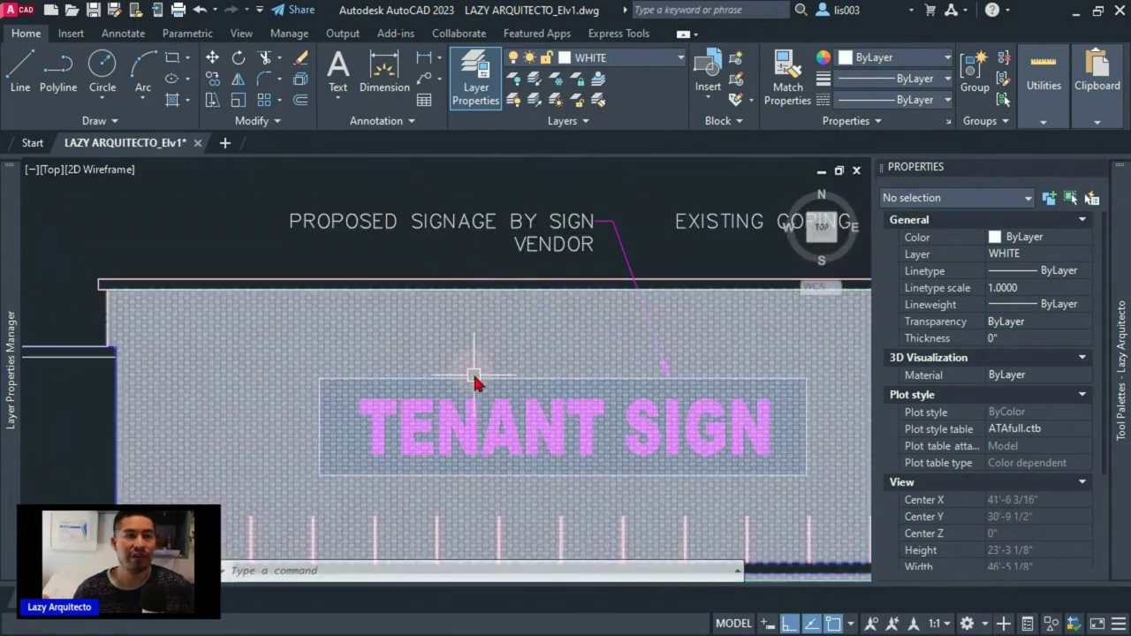
# Select the tenant sign block to check which layer it is on, and clear the selection
pyautogui.click(473, 378)
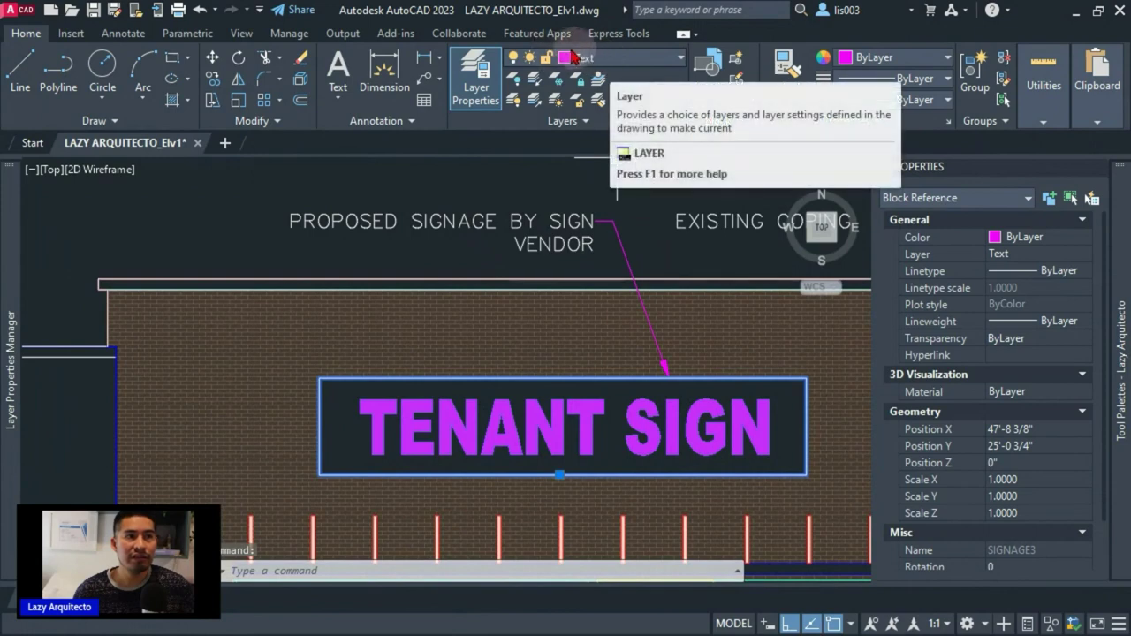
pyautogui.press('Escape')
pyautogui.press('Escape')
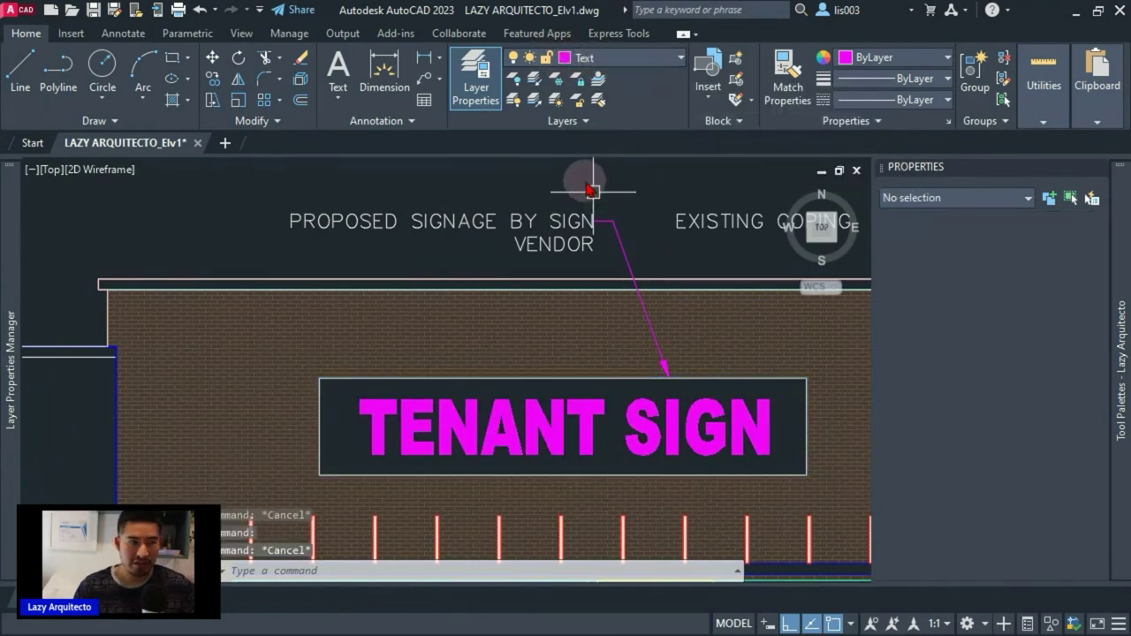
# Create a new layer named SIGNAGE and set its color to green
pyautogui.write('LA')
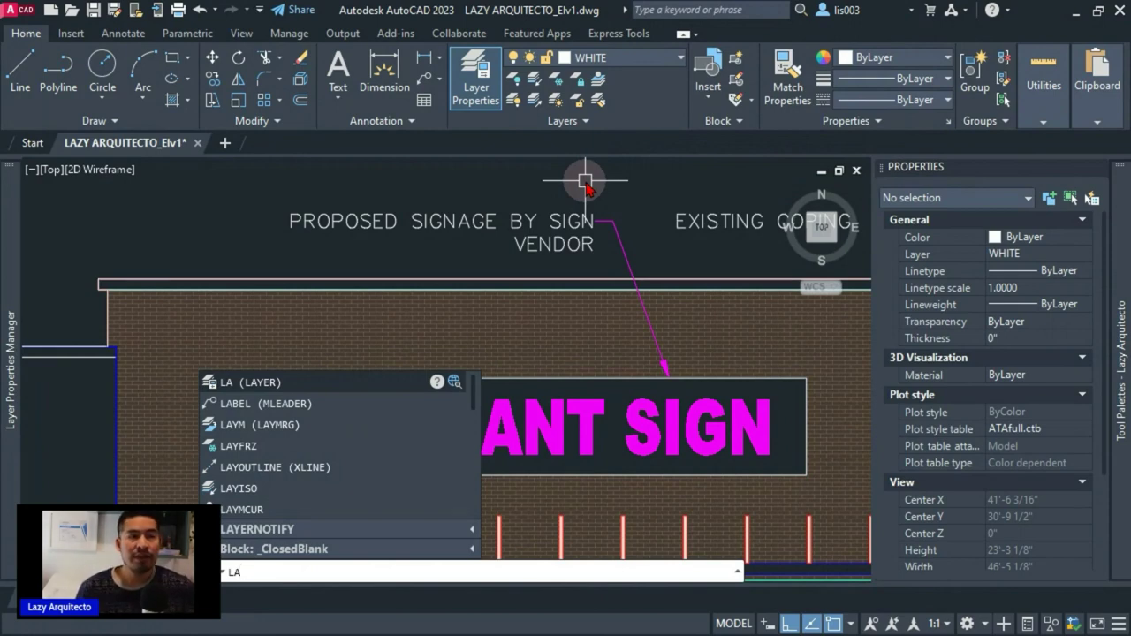
pyautogui.press('Return')
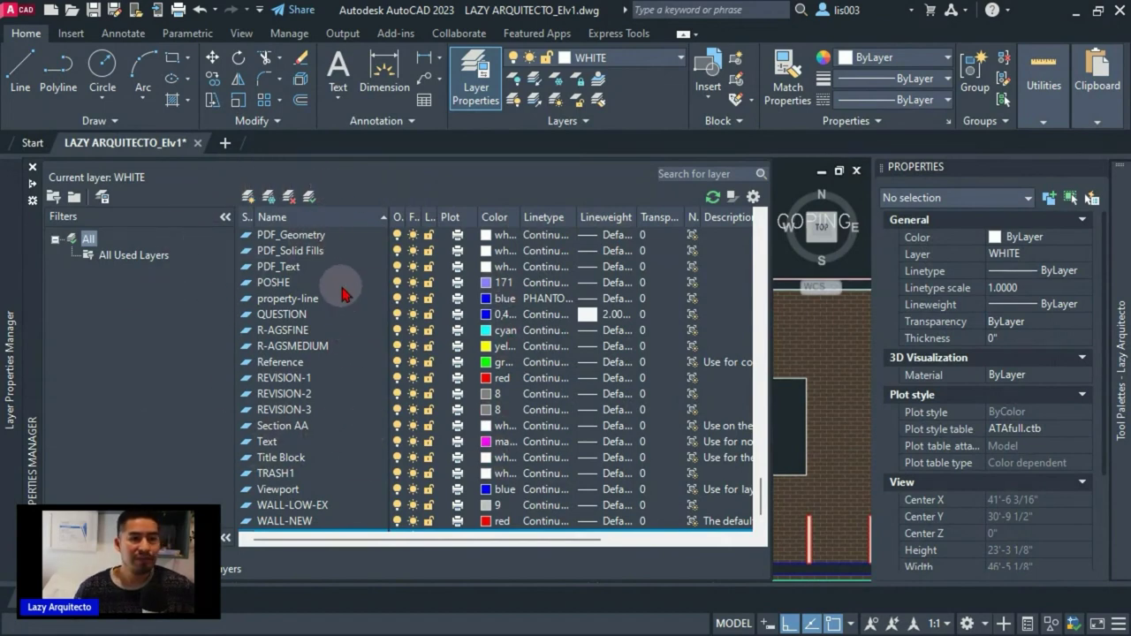
pyautogui.click(250, 196)
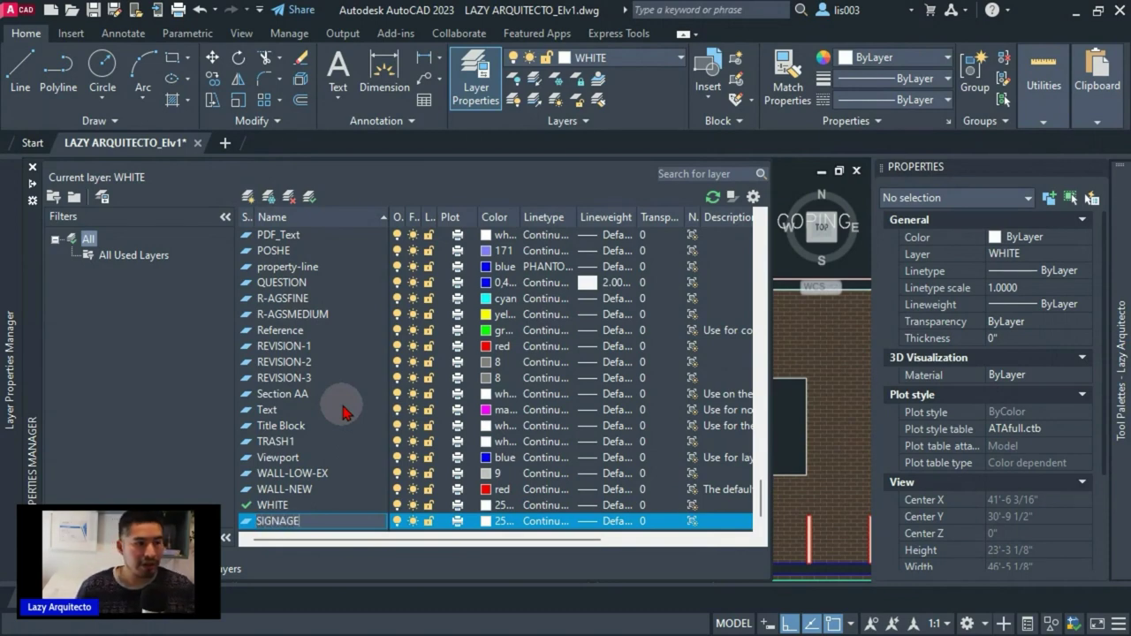
pyautogui.click(485, 522)
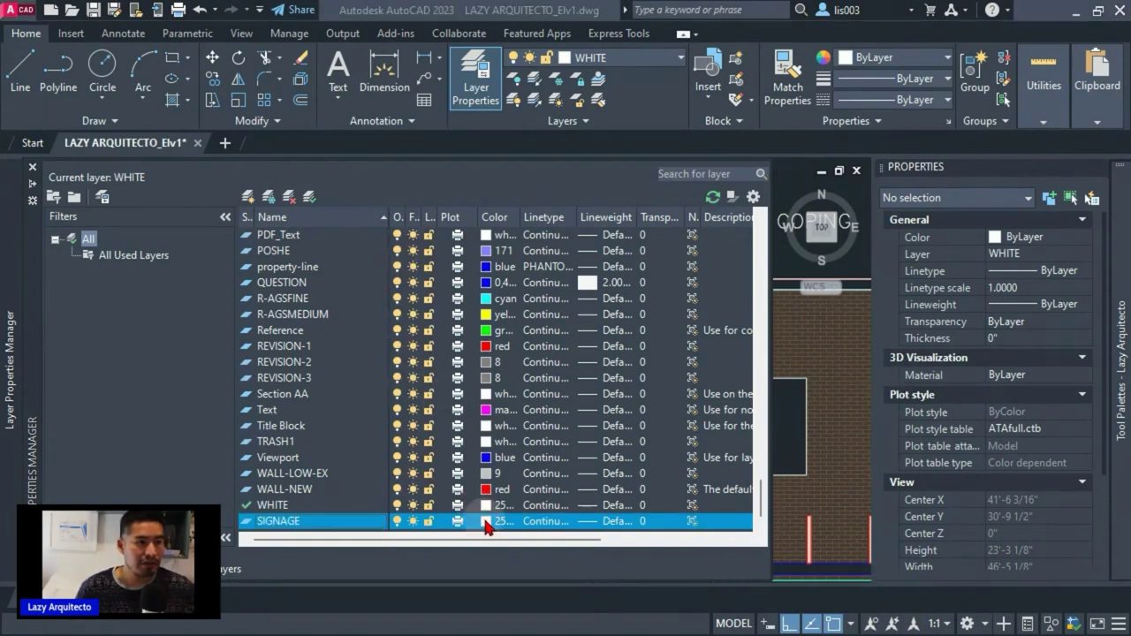
pyautogui.click(488, 209)
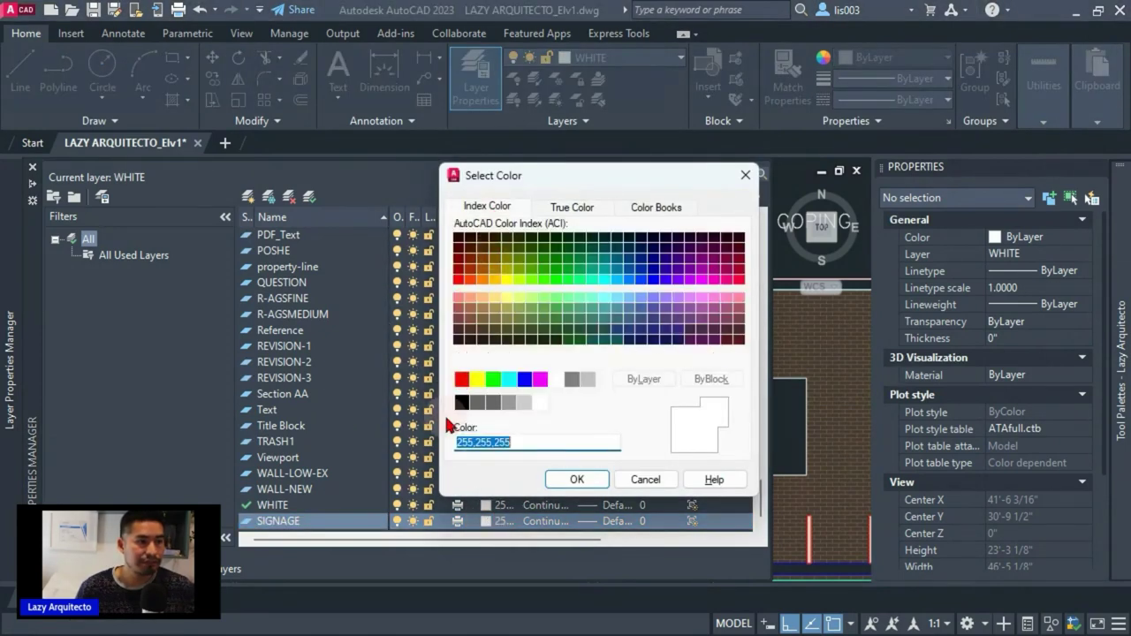
pyautogui.click(492, 380)
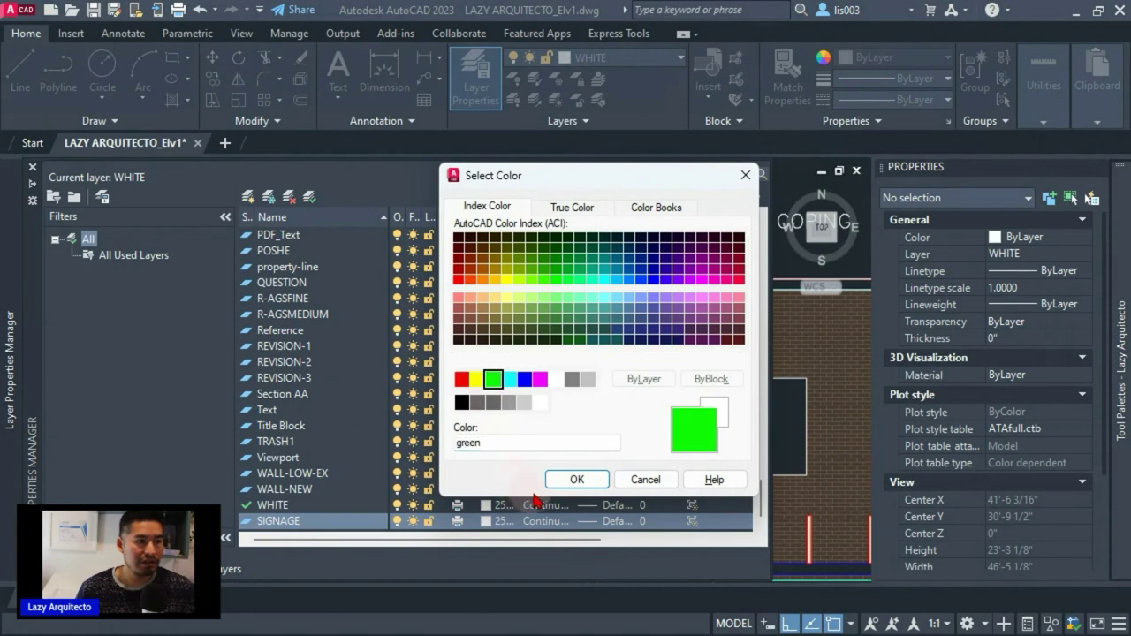
pyautogui.click(576, 479)
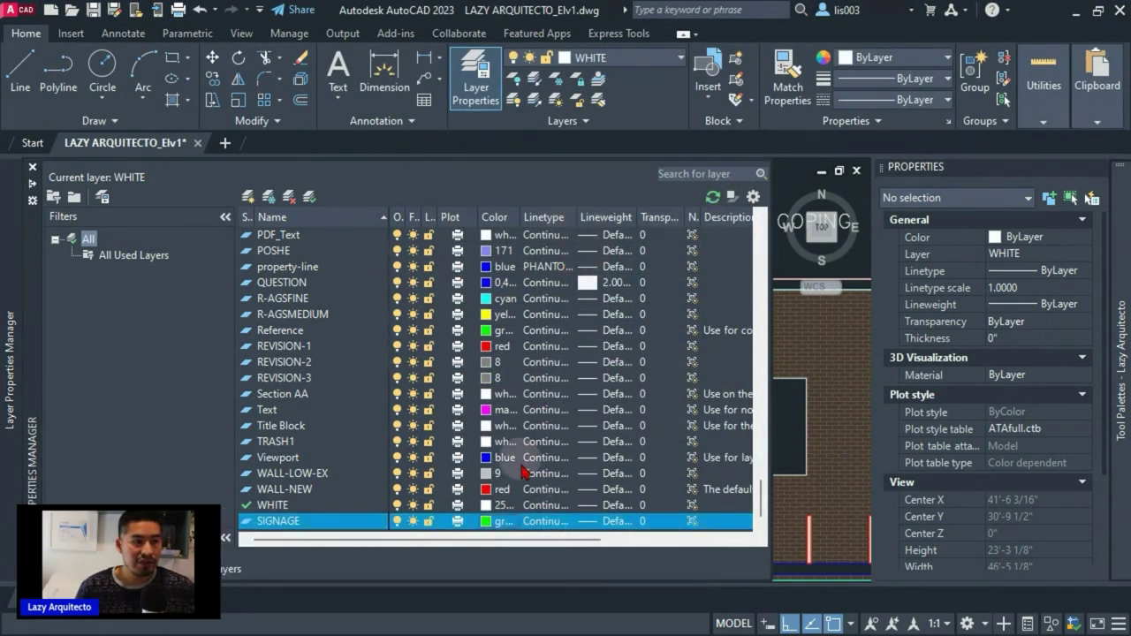
# Set the SIGNAGE layer's linetype to HIDDEN
pyautogui.click(551, 522)
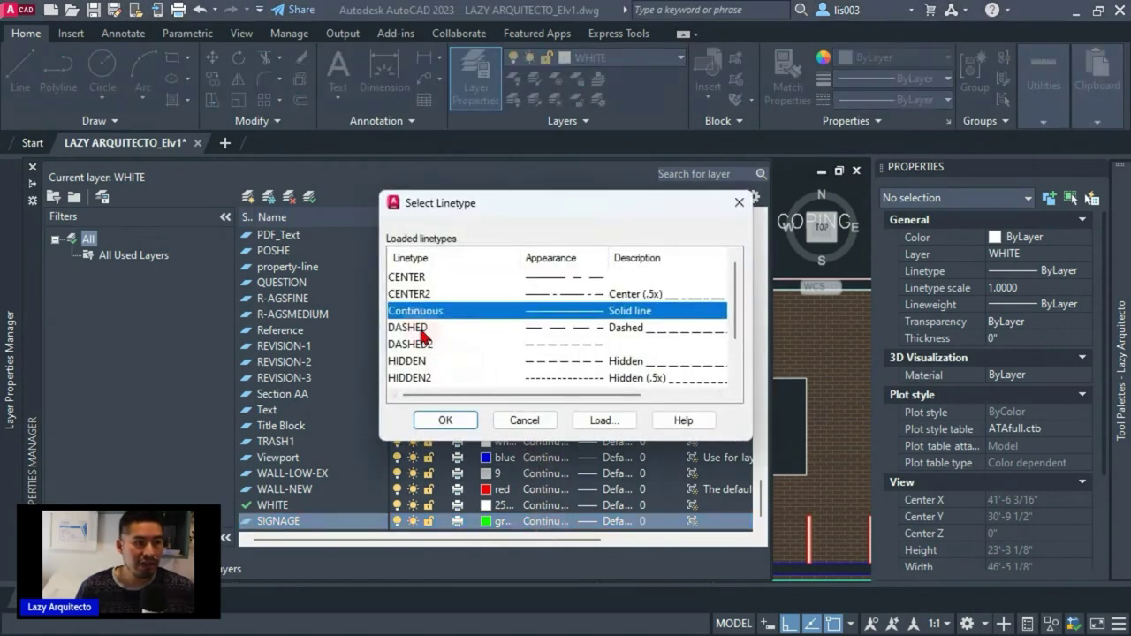
pyautogui.click(416, 362)
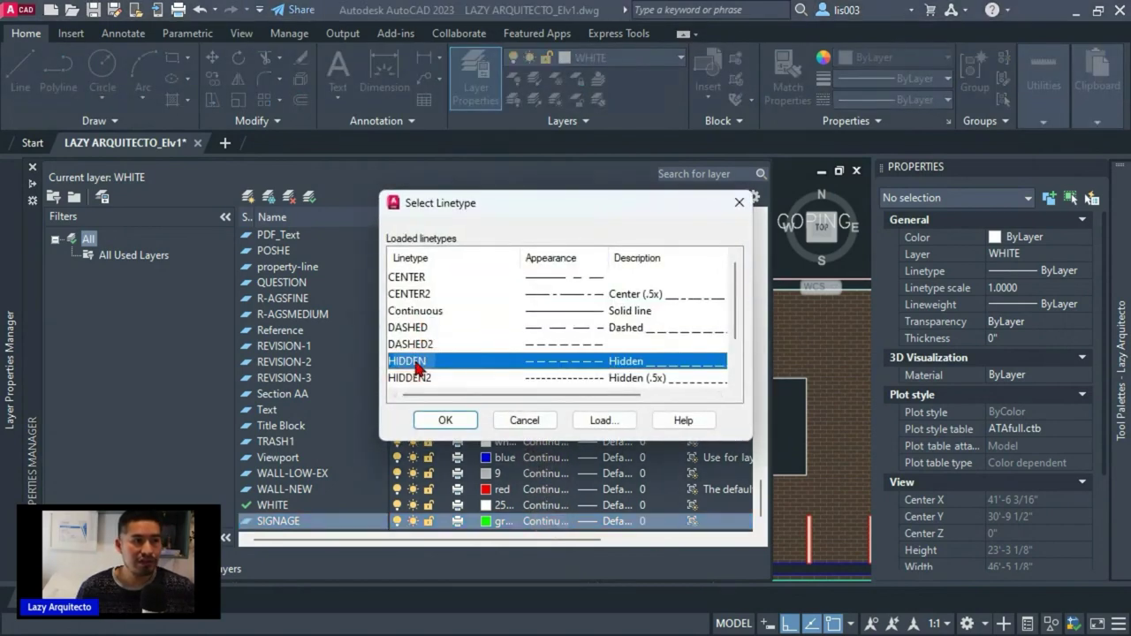
pyautogui.click(442, 424)
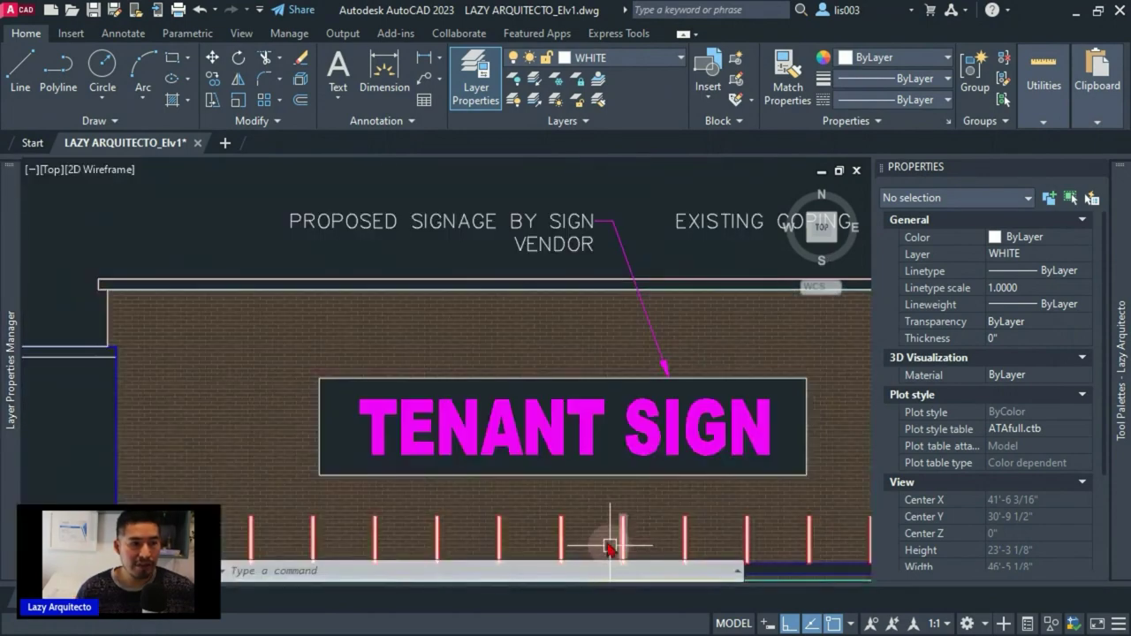
# Assign the tenant sign block to the SIGNAGE layer and clear the selection
pyautogui.click(598, 425)
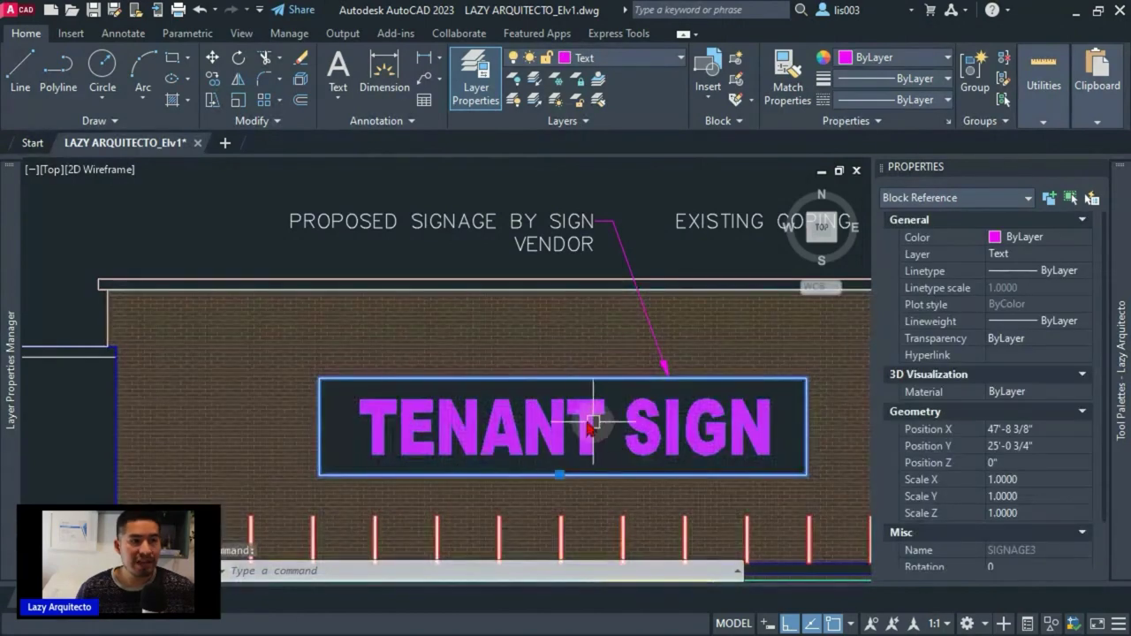
pyautogui.click(654, 57)
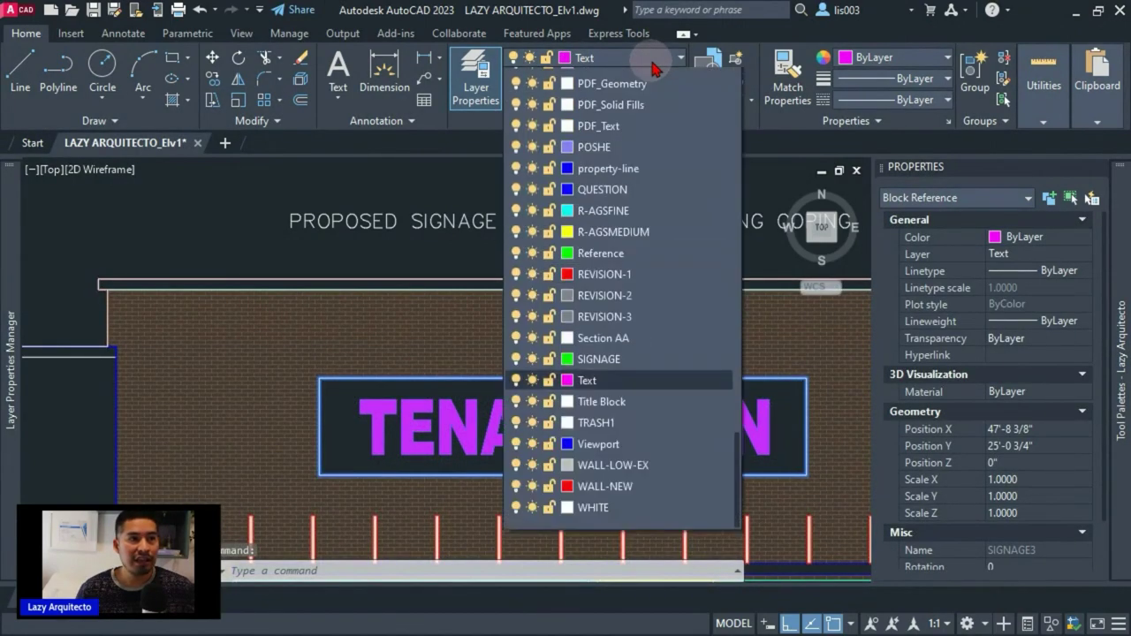
pyautogui.click(599, 460)
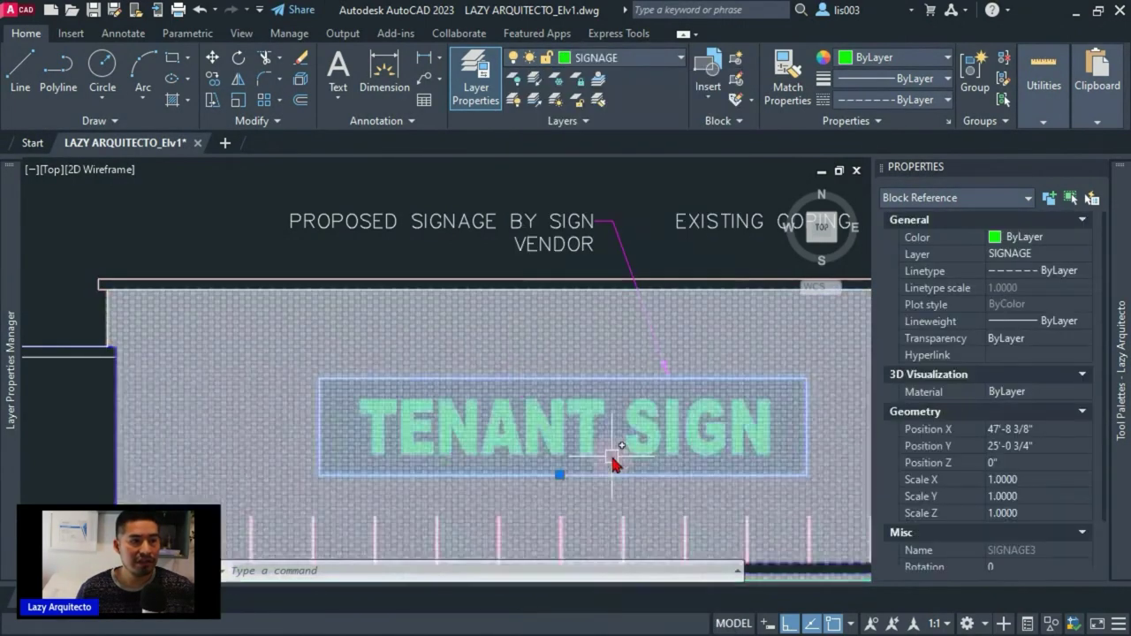
pyautogui.press('Escape')
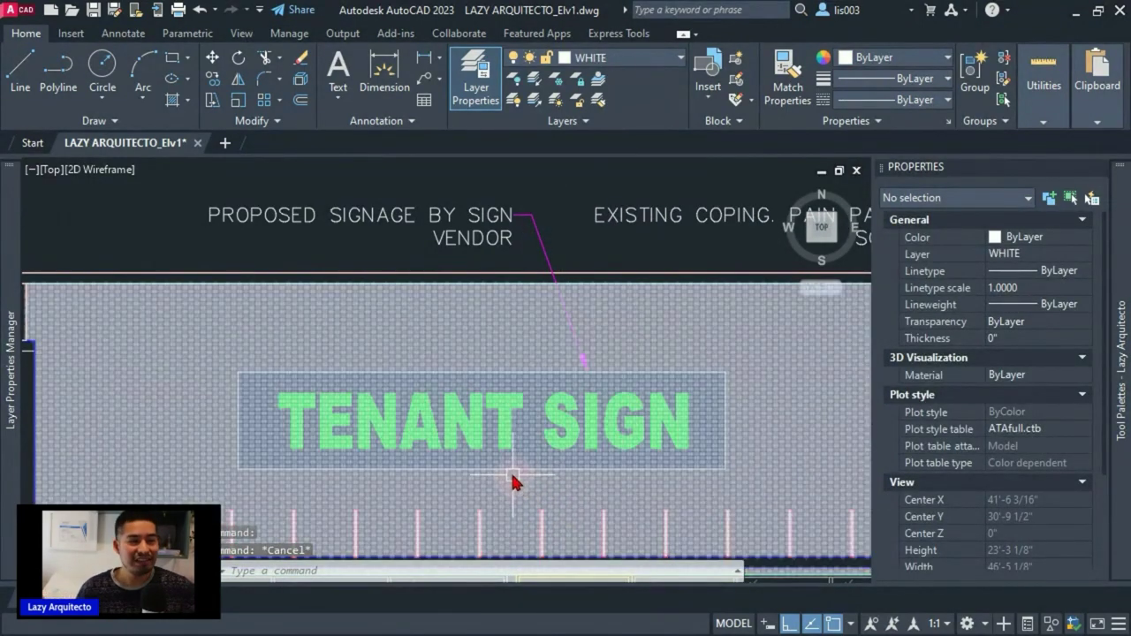
# Open the tenant sign block in the Block Editor and close the block authoring palettes
pyautogui.scroll(2, 511, 478)
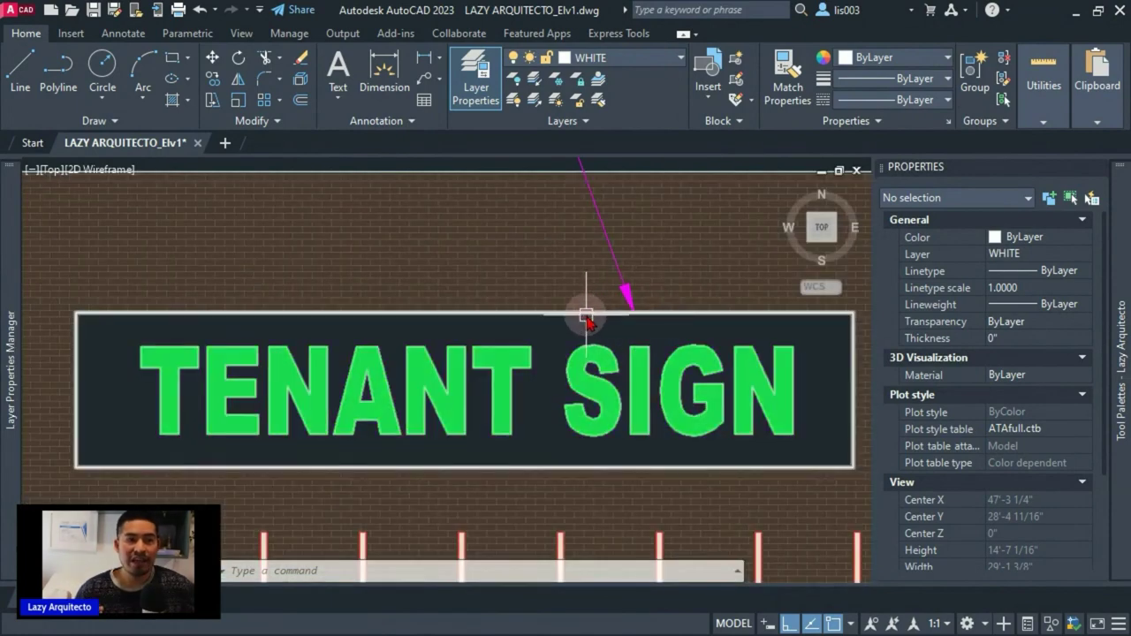
pyautogui.moveTo(588, 318)
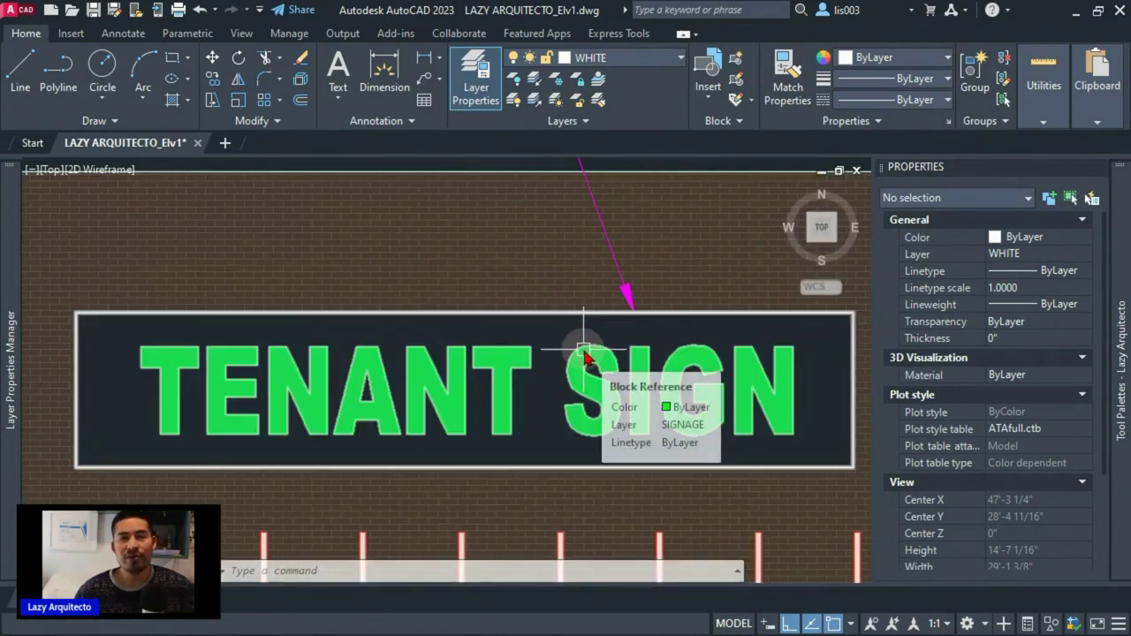
pyautogui.click(584, 351)
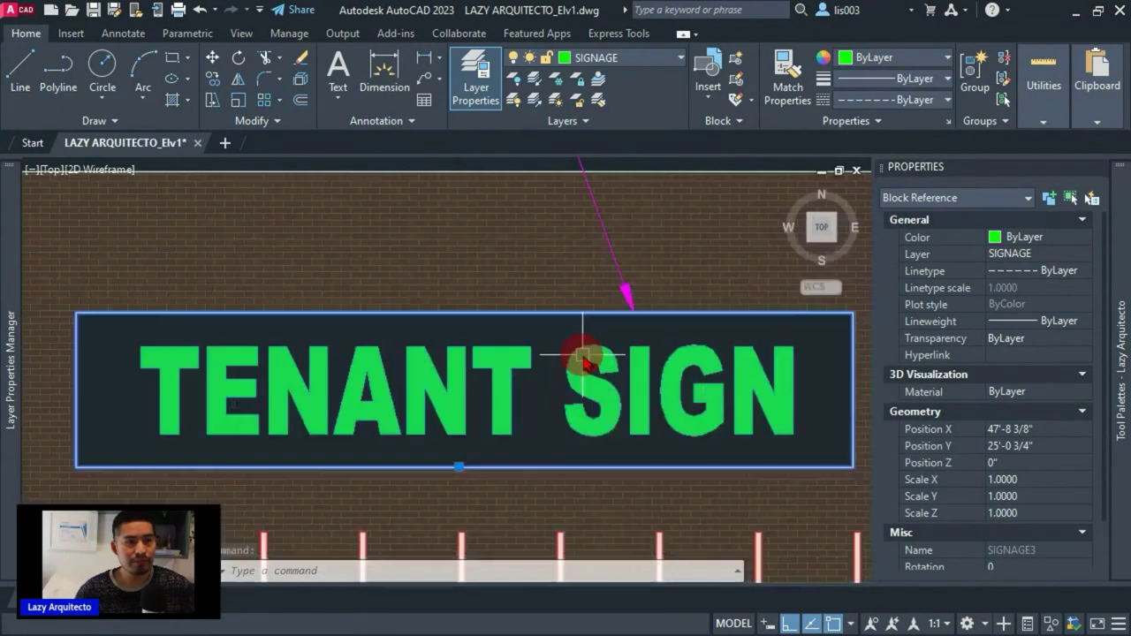
pyautogui.rightClick(584, 360)
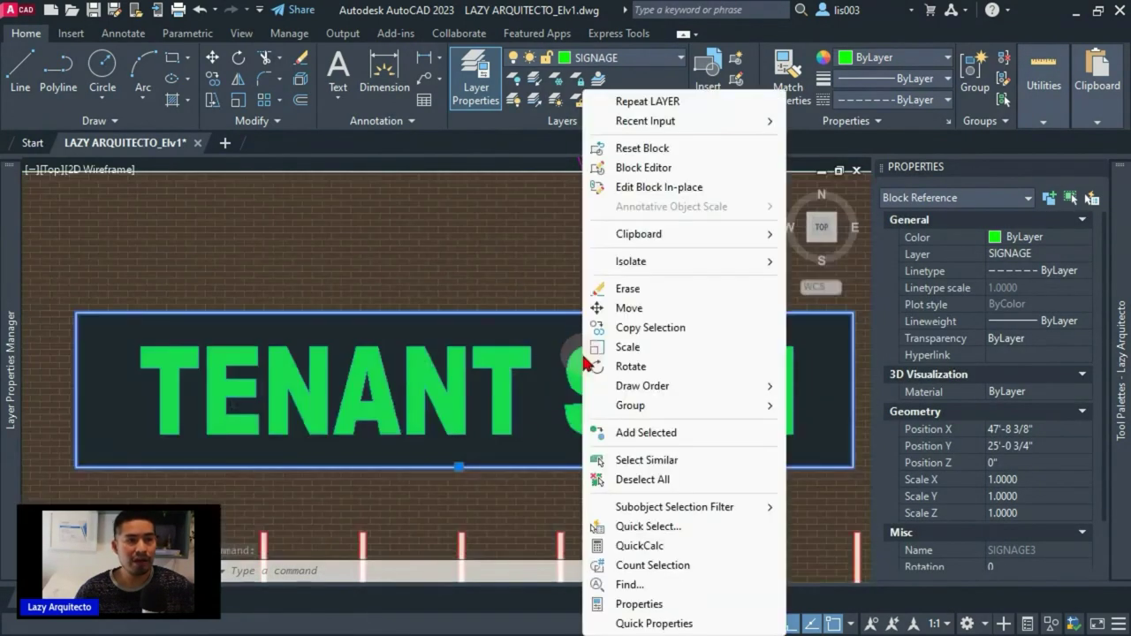
pyautogui.click(645, 168)
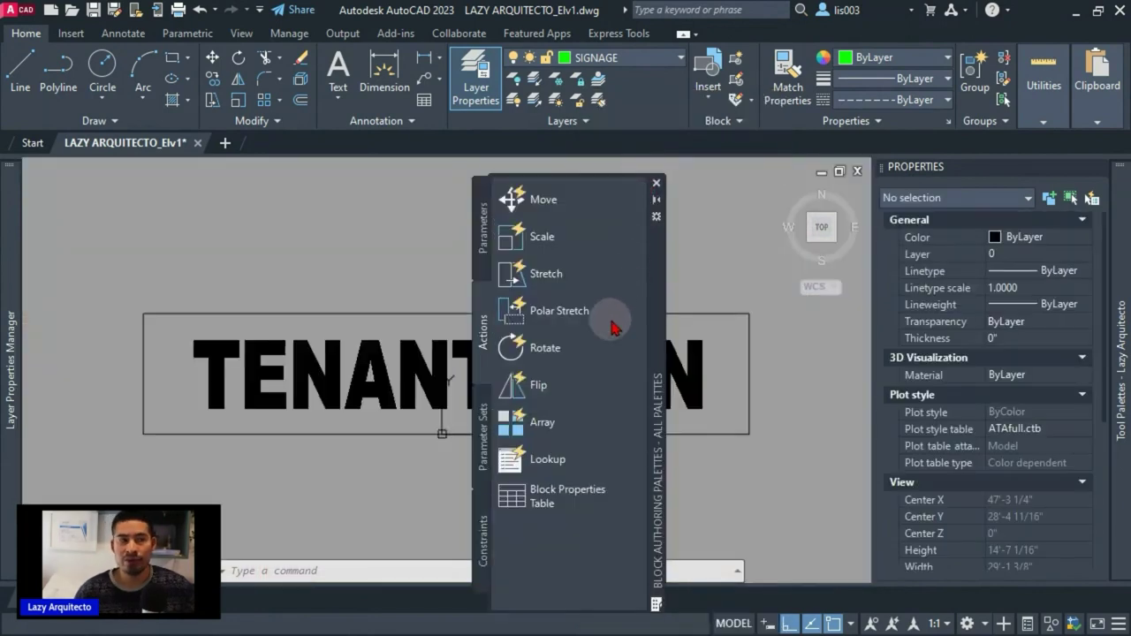
pyautogui.click(656, 183)
pyautogui.moveTo(504, 244); pyautogui.dragTo(529, 269, button='middle')
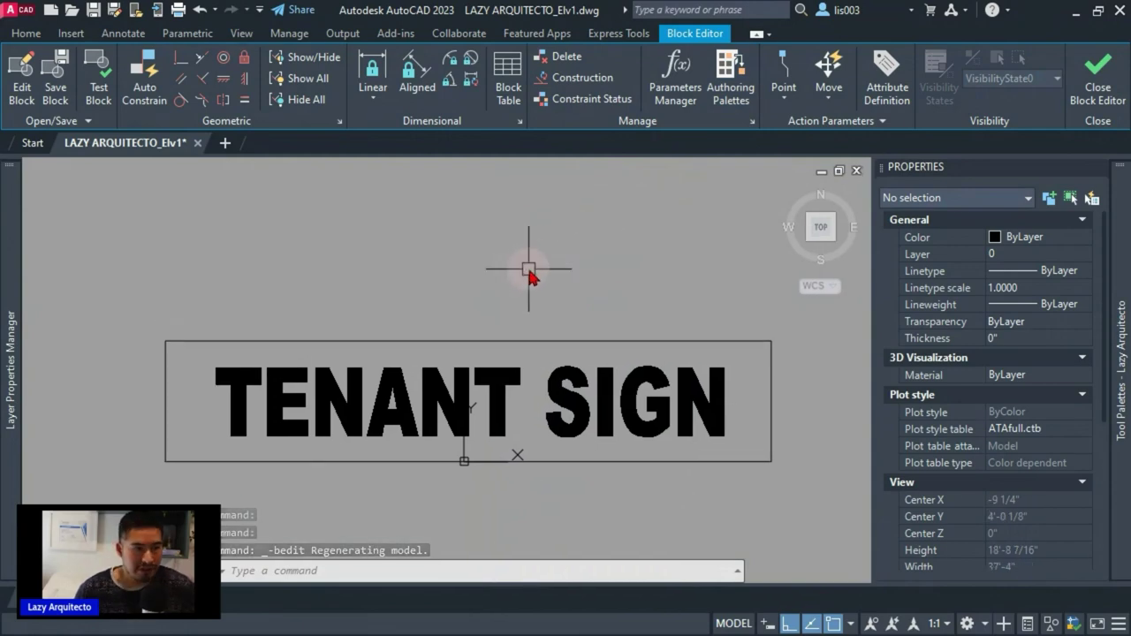
# Set the linetype of the sign's rectangular border polyline to ByLayer and clear the selection
pyautogui.click(789, 366)
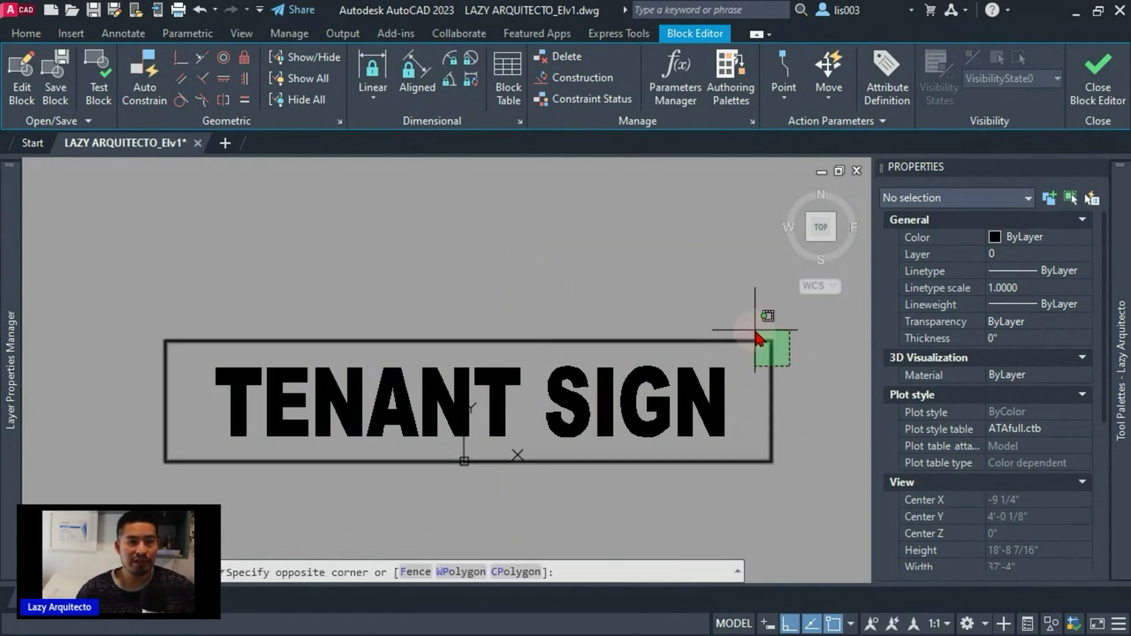
pyautogui.click(762, 345)
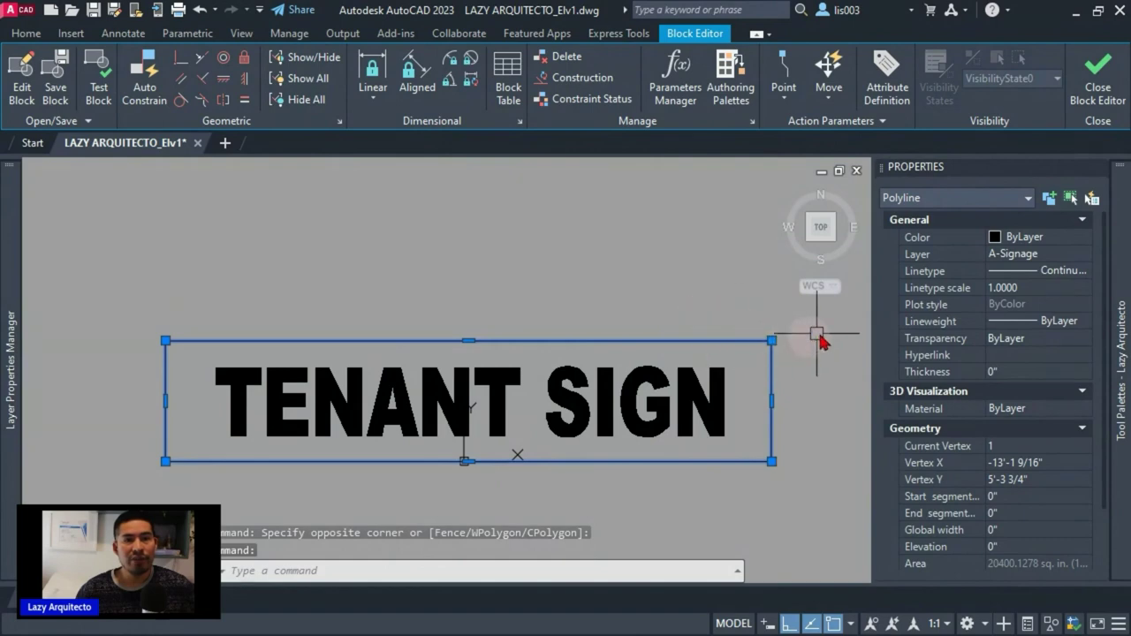
pyautogui.click(1063, 274)
pyautogui.click(1065, 280)
pyautogui.click(1064, 278)
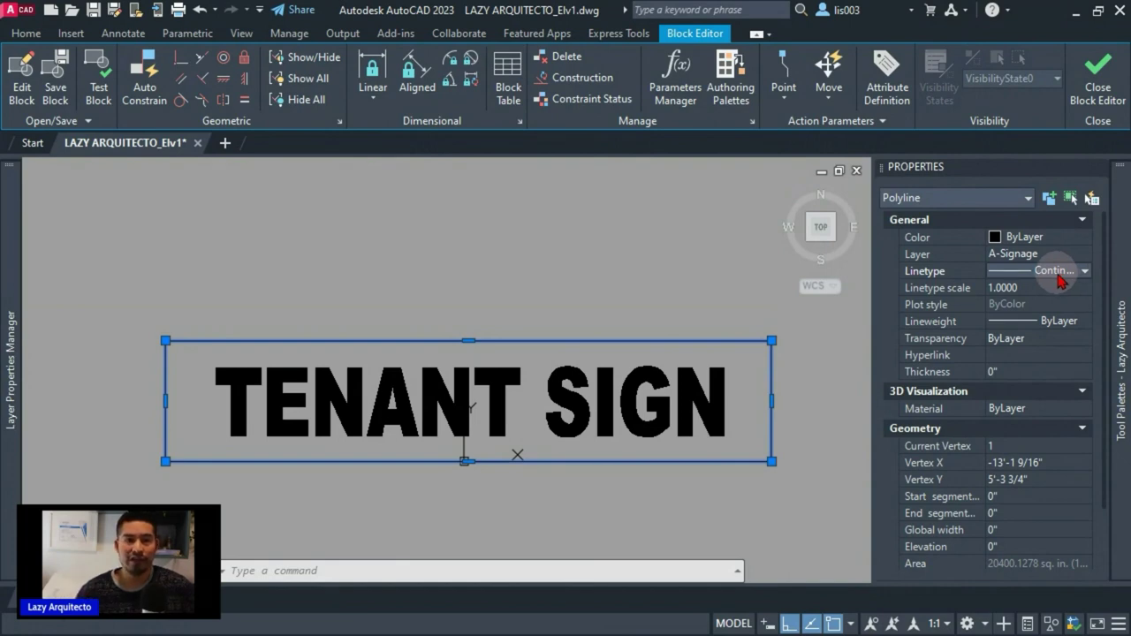
pyautogui.click(1059, 281)
pyautogui.scroll(2, 1056, 288)
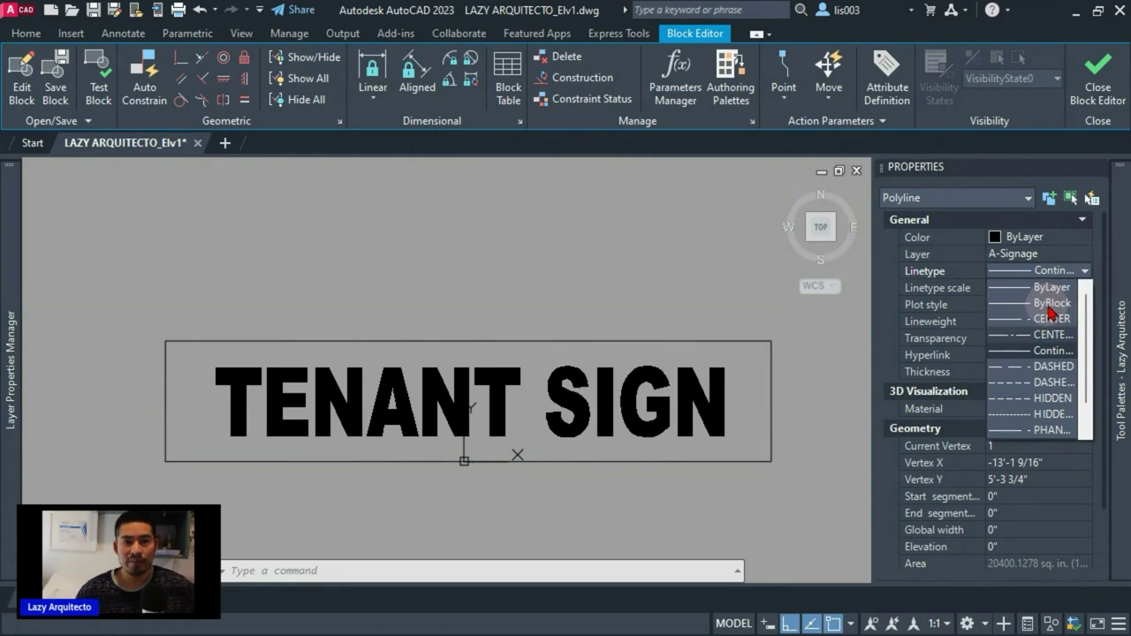
pyautogui.click(1022, 289)
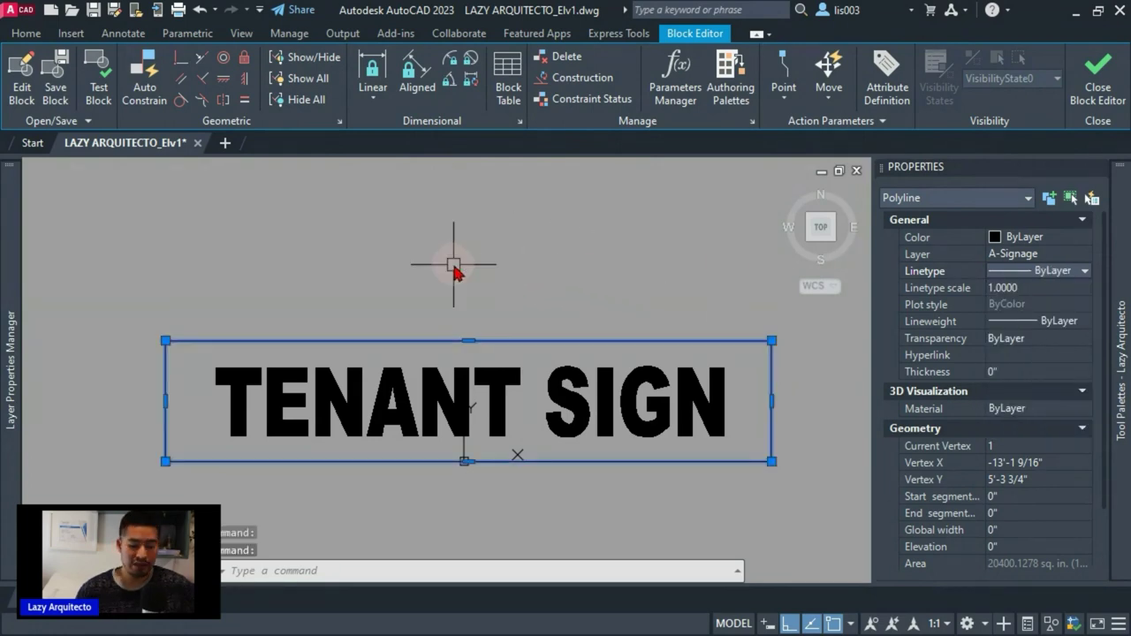
pyautogui.press('Escape')
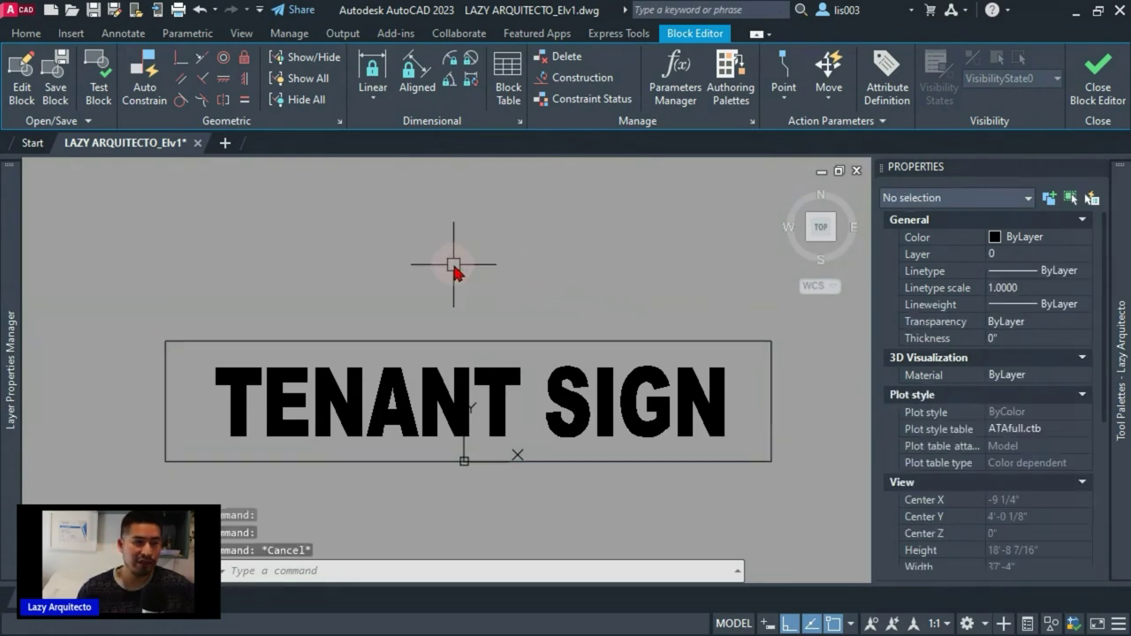
# Close the Block Editor, saving the changes to SIGNAGE3, and check the sign's border against the brick wall
pyautogui.click(1116, 95)
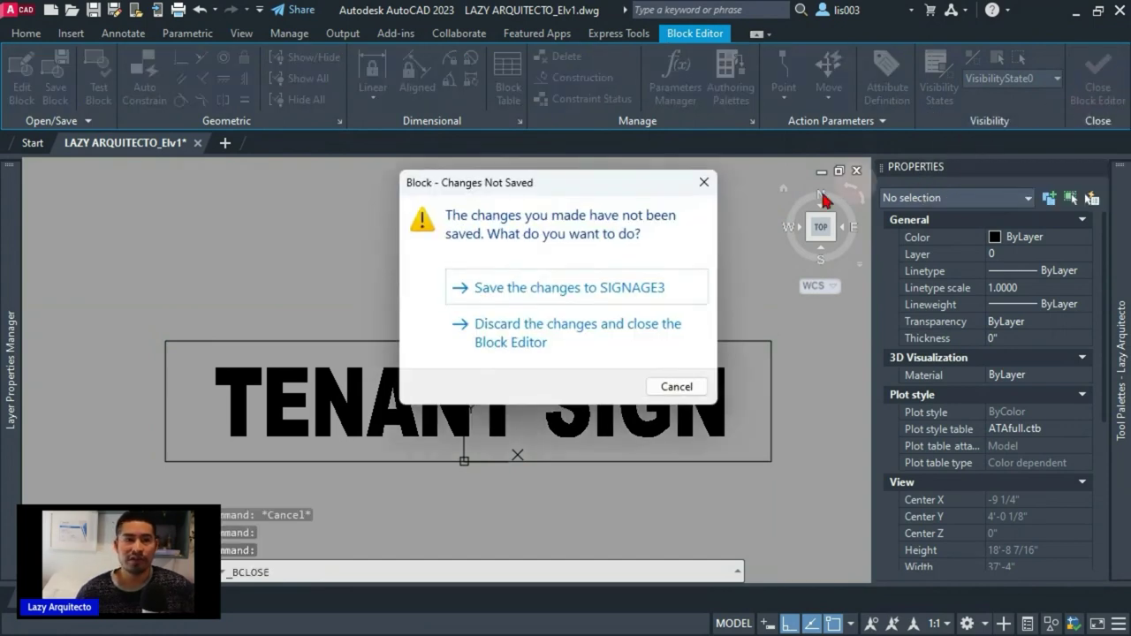
pyautogui.click(521, 289)
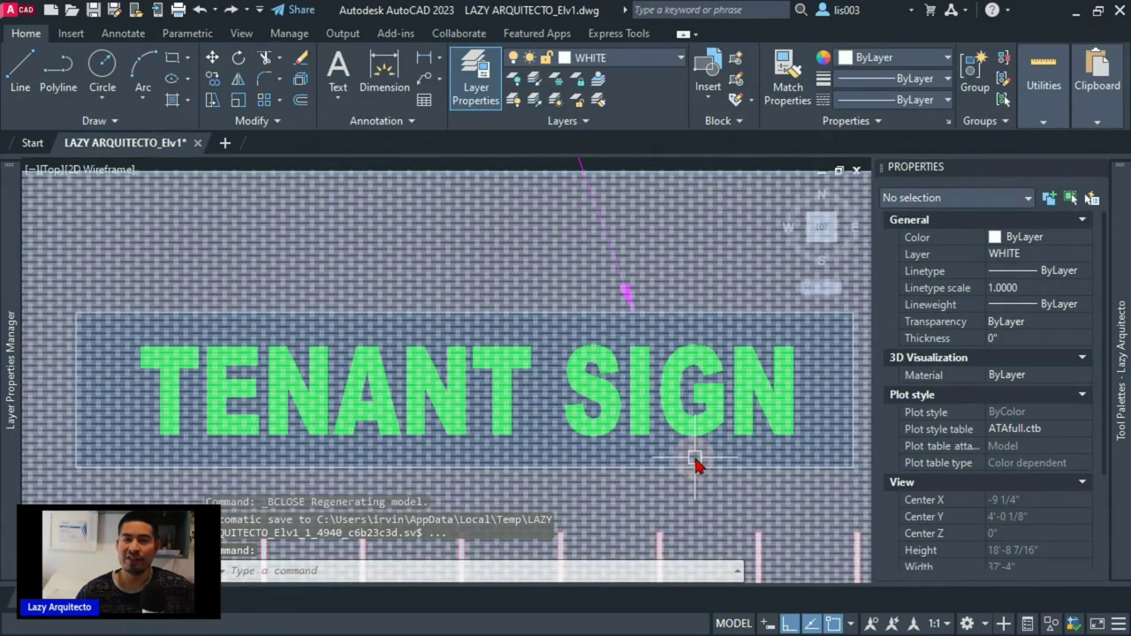
pyautogui.moveTo(694, 463); pyautogui.dragTo(659, 463, button='middle')
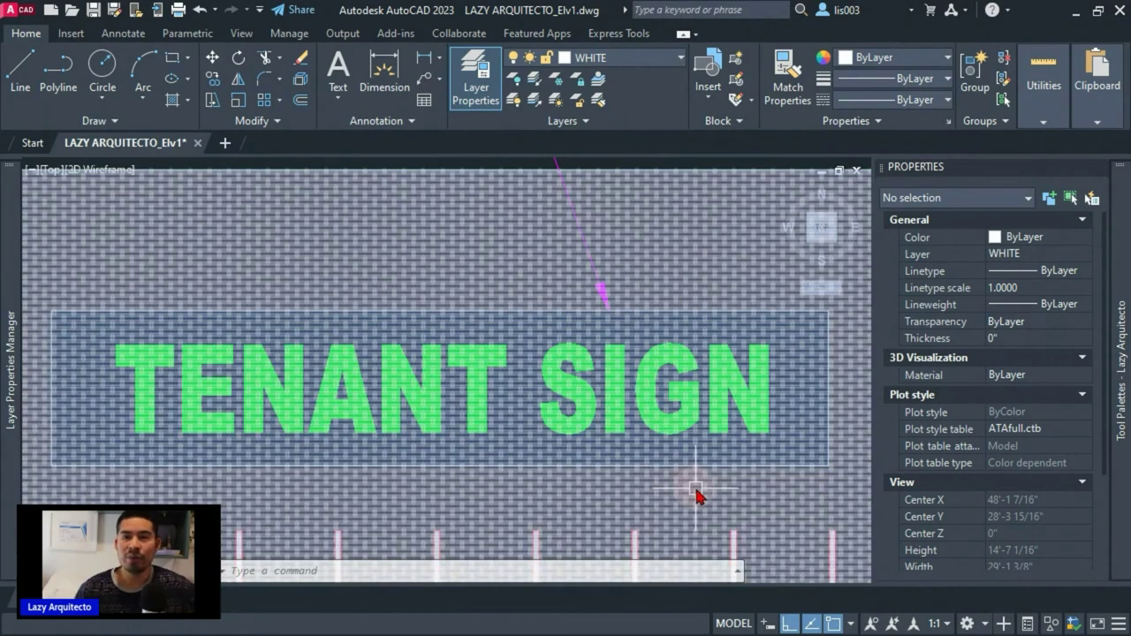
pyautogui.moveTo(697, 494)
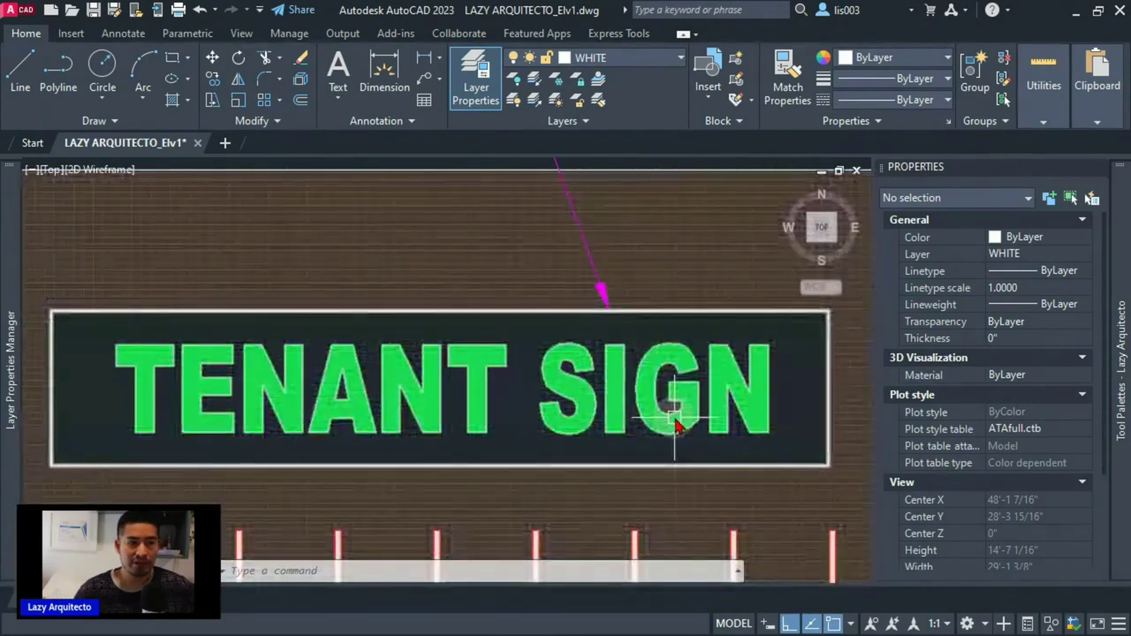
# Reopen the SIGNAGE3 block definition for editing and dismiss the block authoring palettes
pyautogui.doubleClick(675, 410)
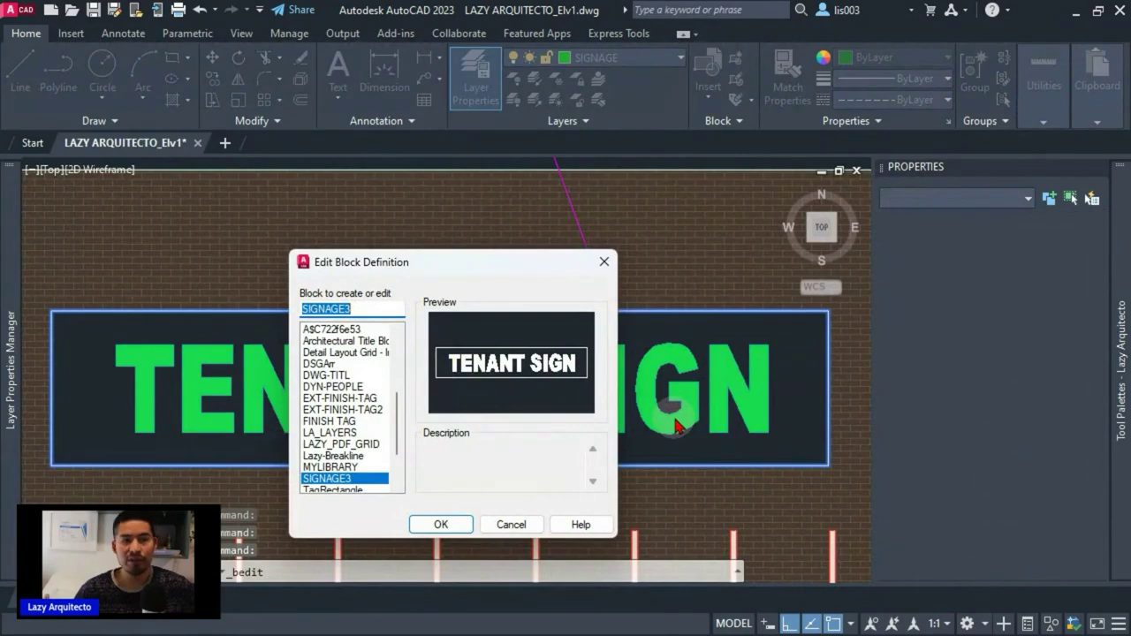
pyautogui.click(442, 524)
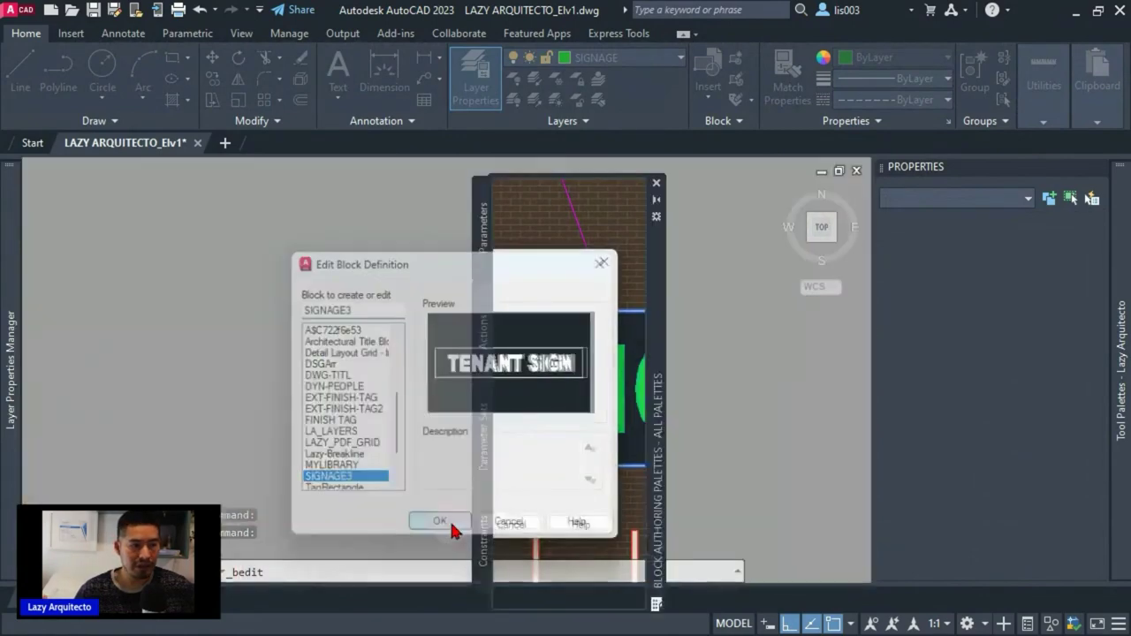
pyautogui.click(656, 183)
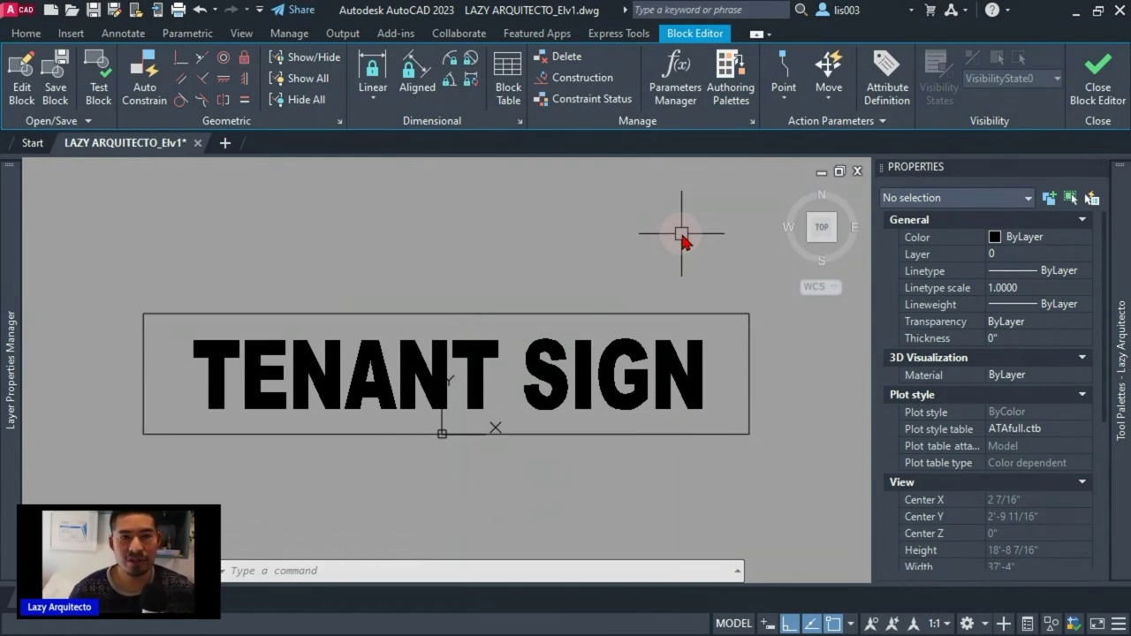
# Move the sign's rectangular border polyline from the A-Signage layer to layer 0
pyautogui.click(747, 341)
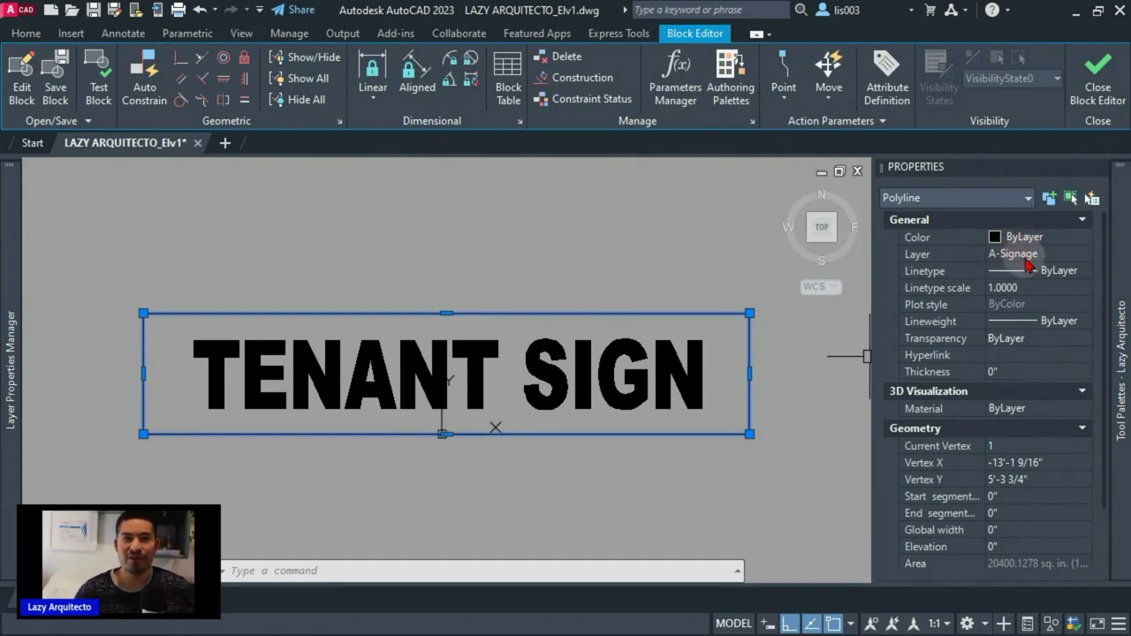
pyautogui.click(1017, 263)
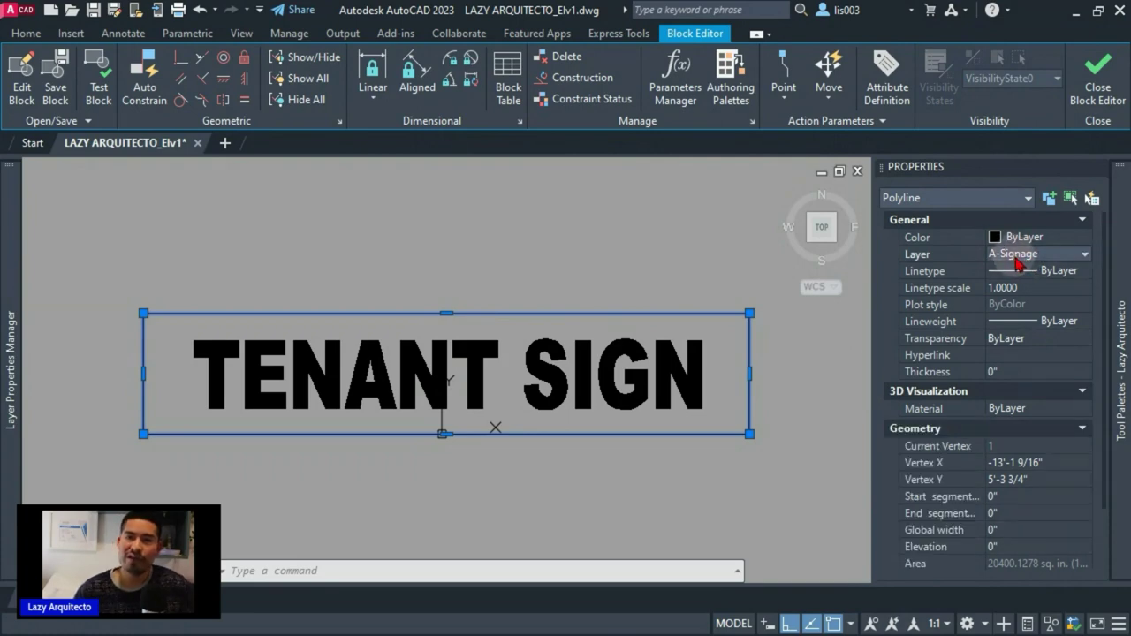
pyautogui.click(1019, 264)
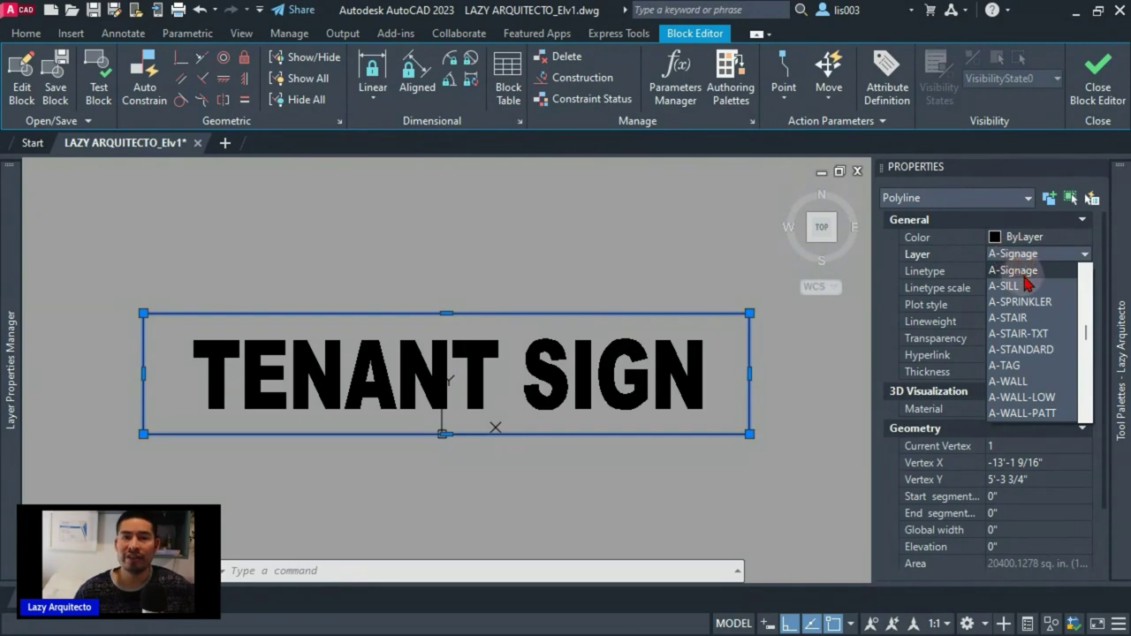
pyautogui.scroll(10, 1016, 274)
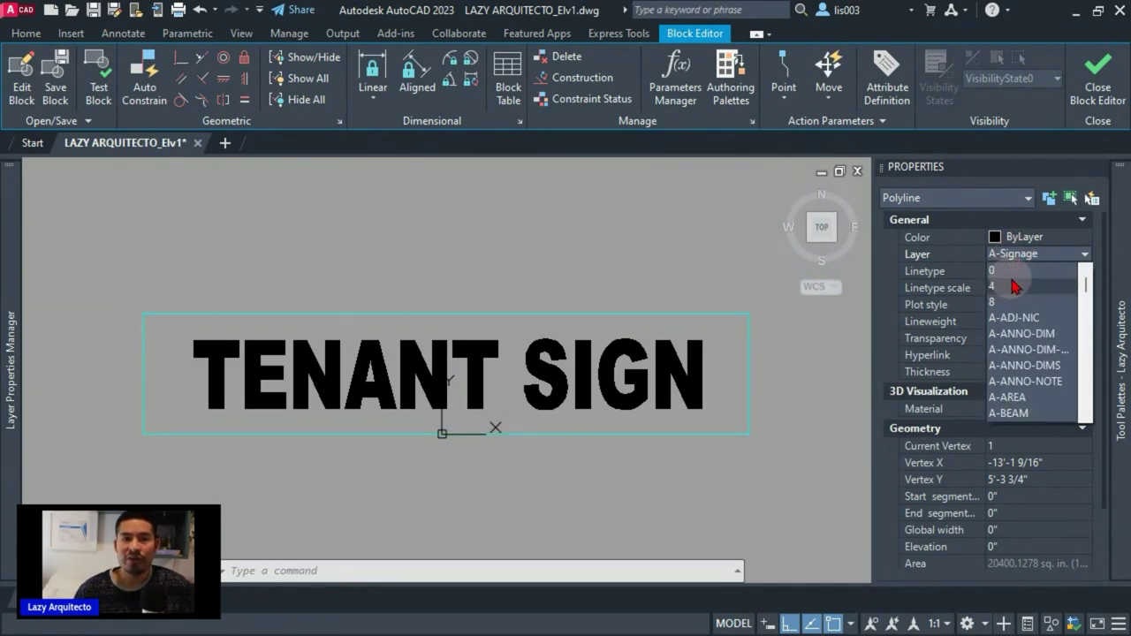
pyautogui.scroll(1, 1007, 281)
pyautogui.click(1010, 270)
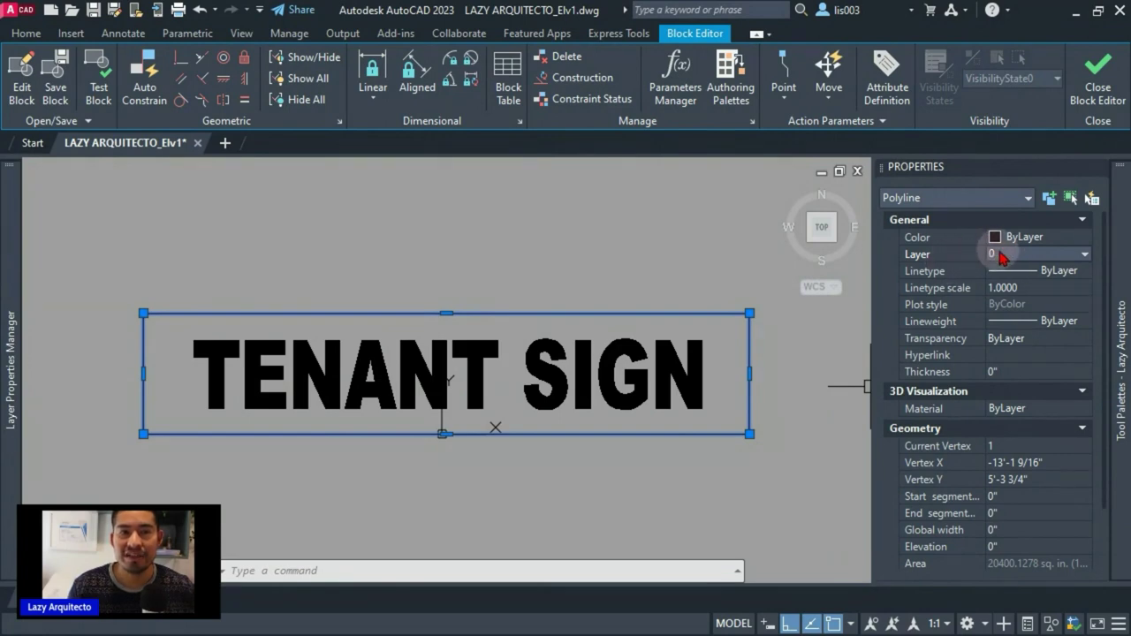
# Save the border's layer change to SIGNAGE3, leave the Block Editor, and inspect the sign in the elevation
pyautogui.click(1119, 88)
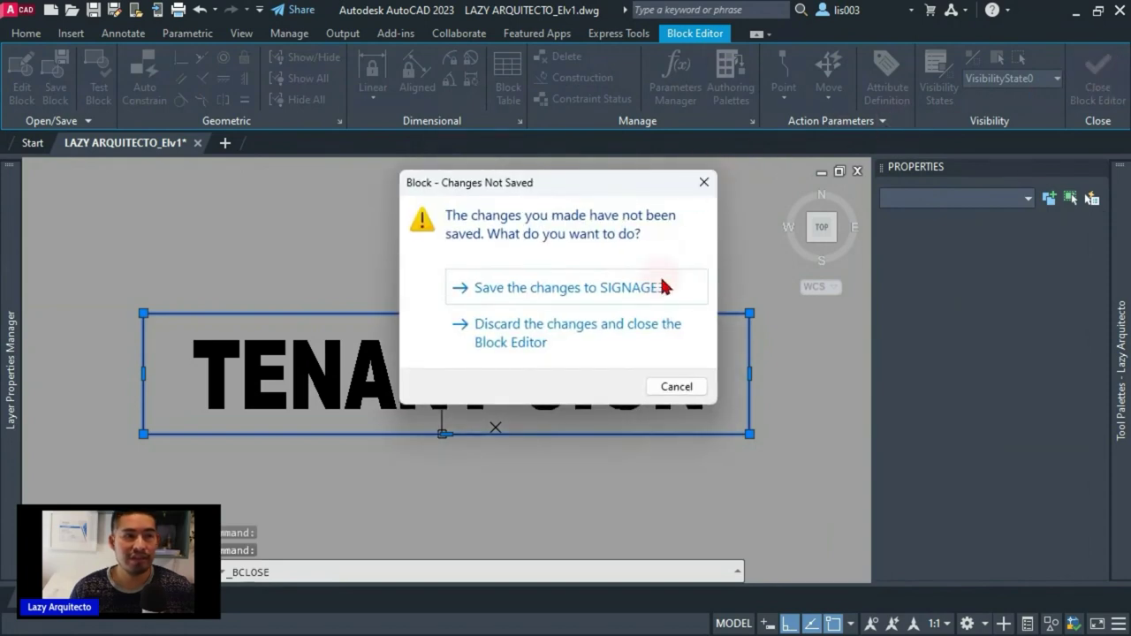
pyautogui.click(663, 287)
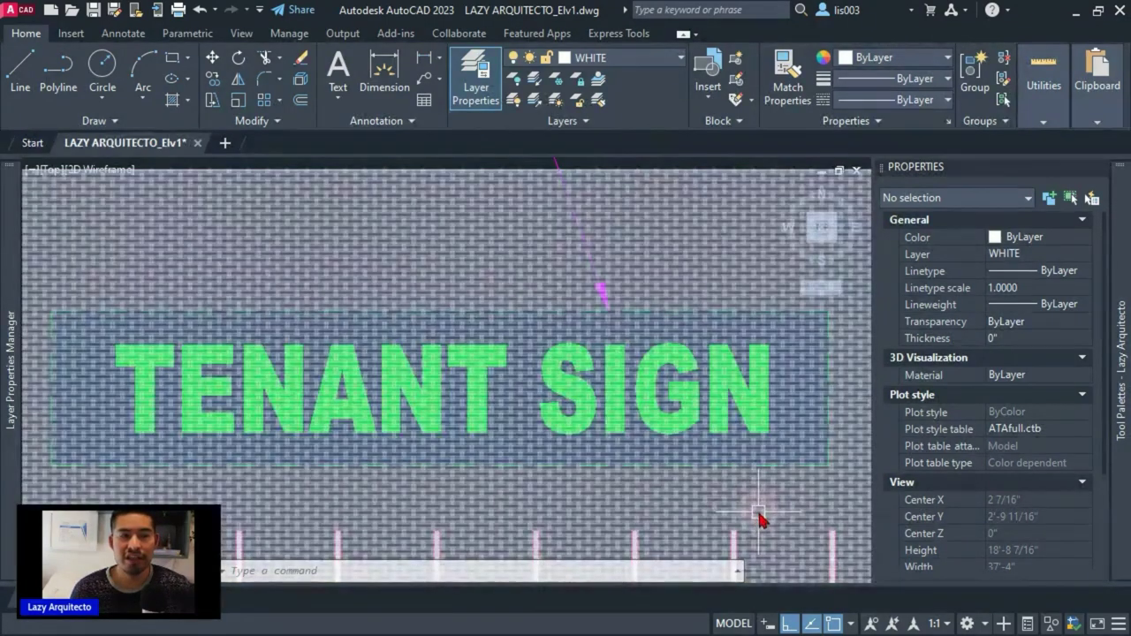
pyautogui.moveTo(757, 518)
pyautogui.mouseDown(button='middle')
pyautogui.moveTo(821, 487)
pyautogui.moveTo(766, 442)
pyautogui.mouseUp(button='middle')
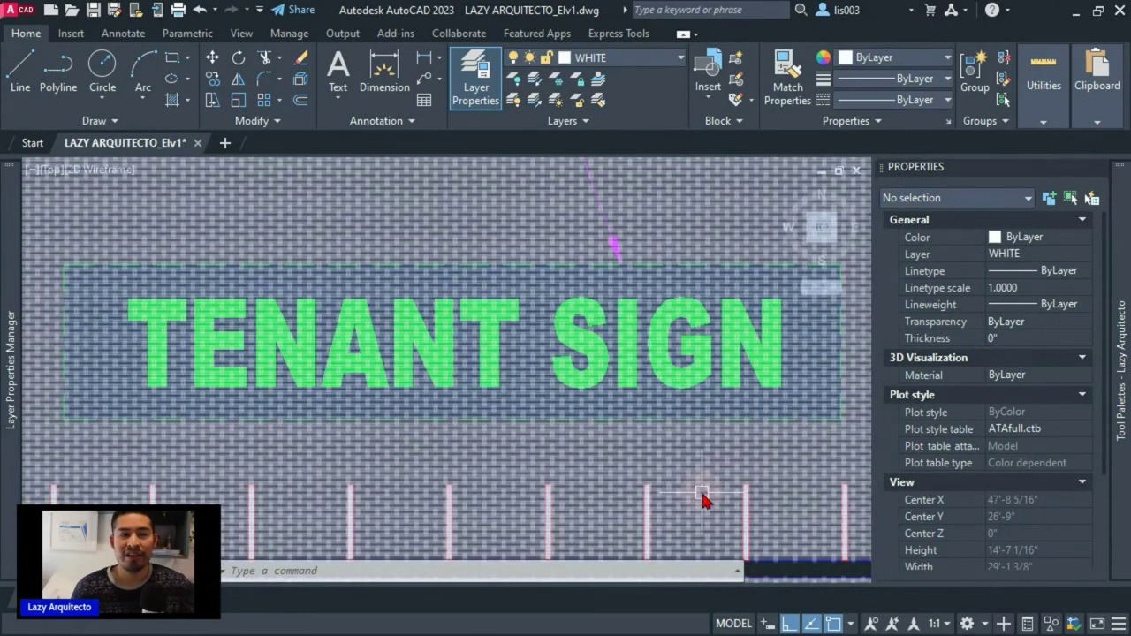
pyautogui.moveTo(703, 500)
pyautogui.mouseDown(button='middle')
pyautogui.moveTo(745, 455)
pyautogui.moveTo(662, 442)
pyautogui.mouseUp(button='middle')
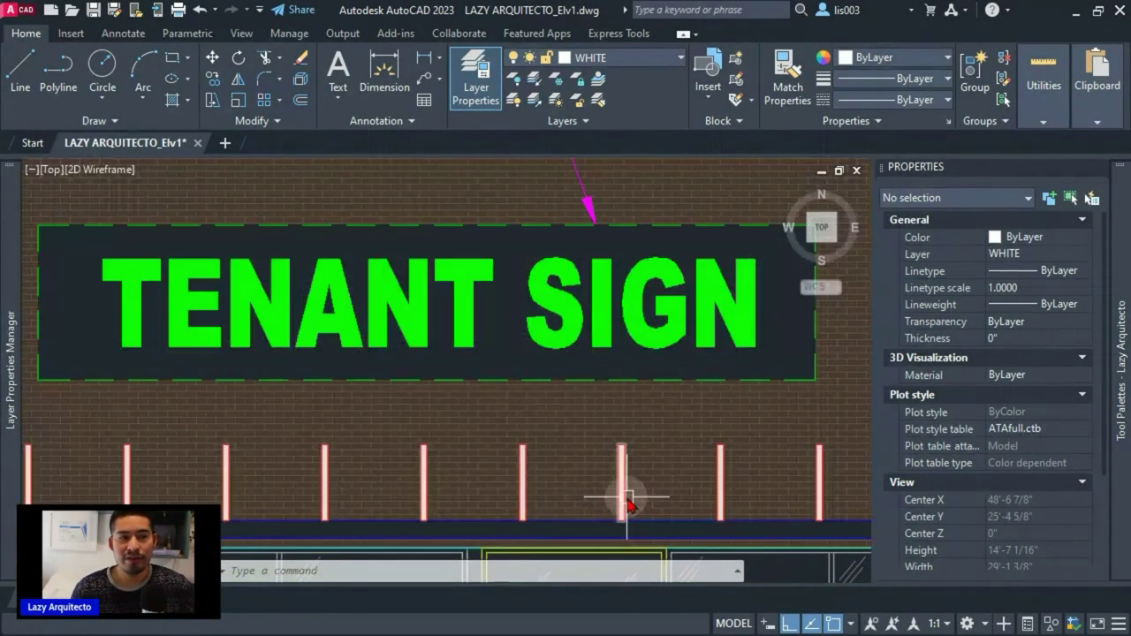
# Select the tenant sign block in the elevation to check its layer, color and linetype
pyautogui.scroll(-2, 627, 504)
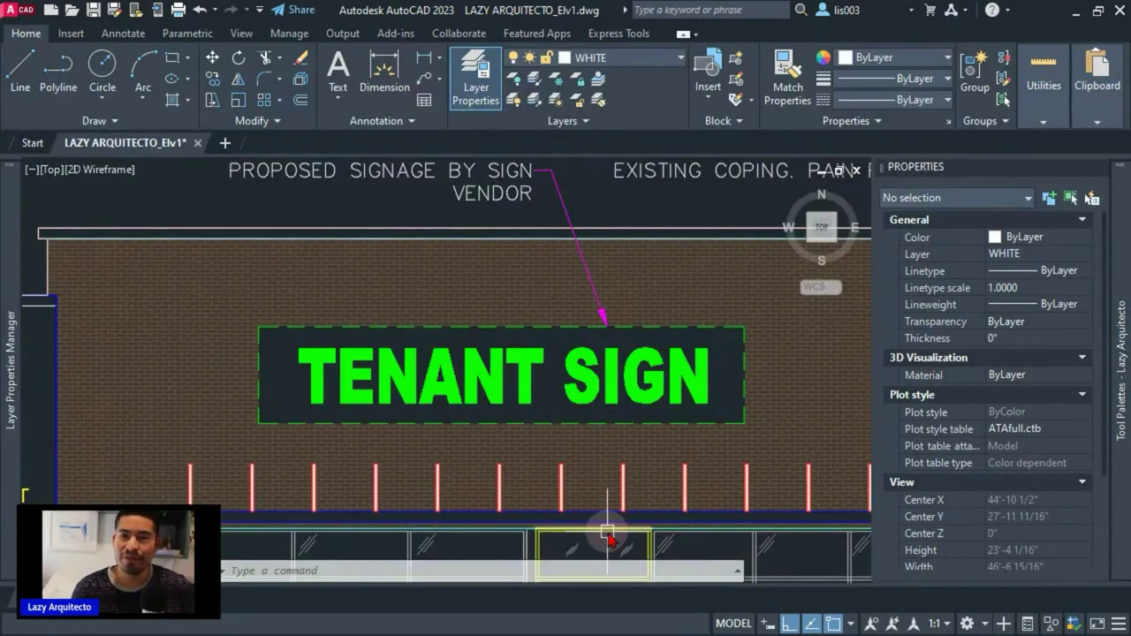
pyautogui.moveTo(608, 534)
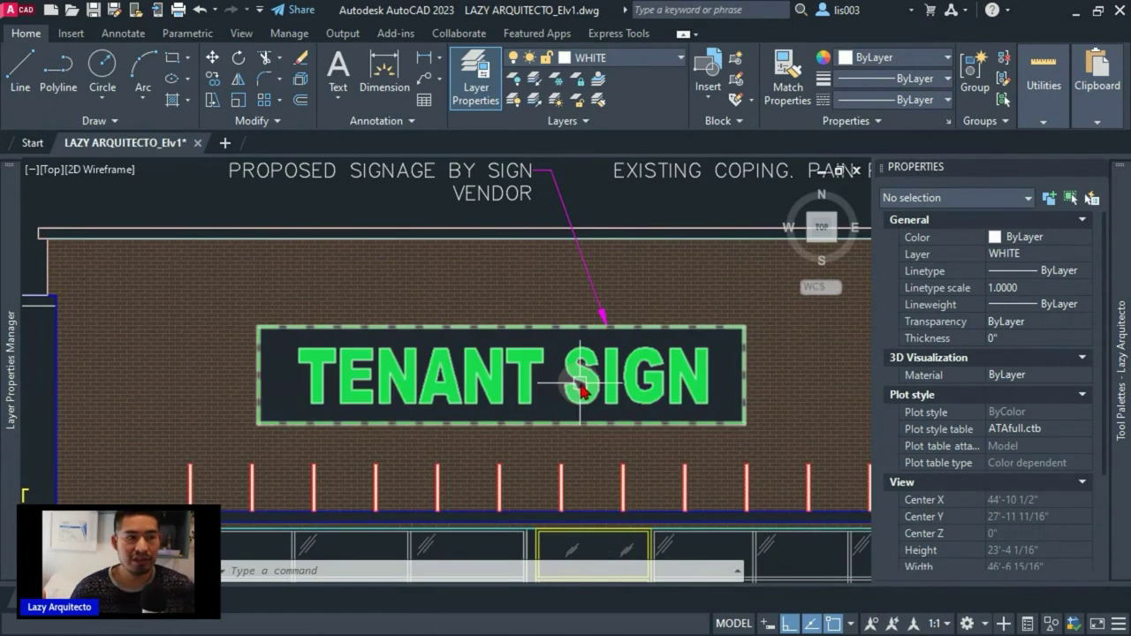
pyautogui.click(548, 384)
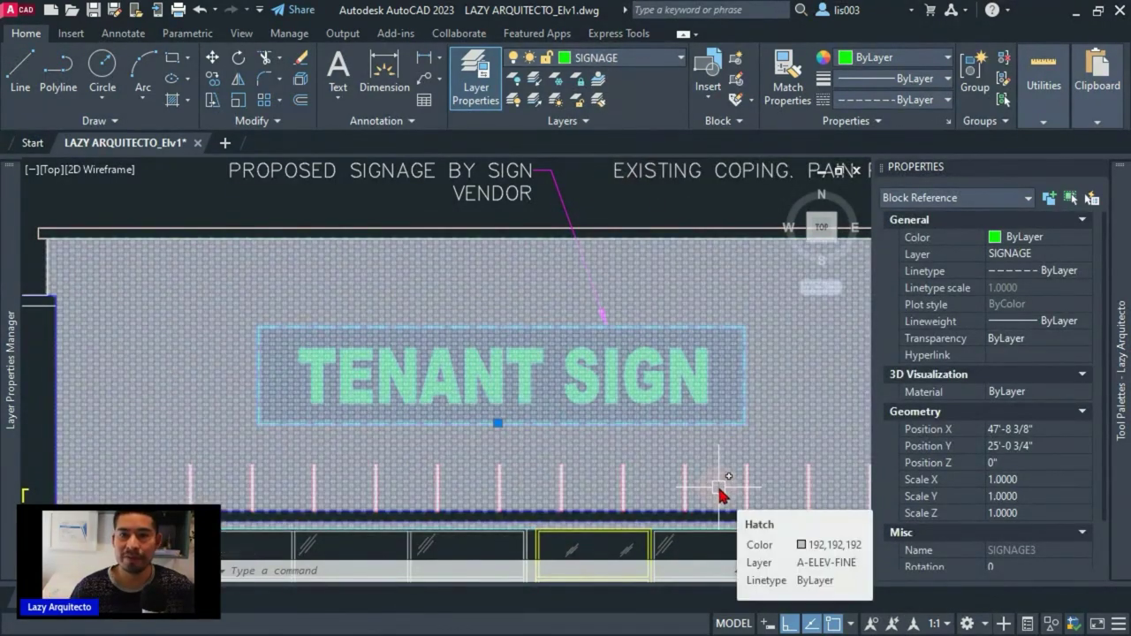
# Deselect the sign and select the keynote 3 and adjacent keynote 6 multileaders below the storefront to check their layer and color
pyautogui.press('Escape')
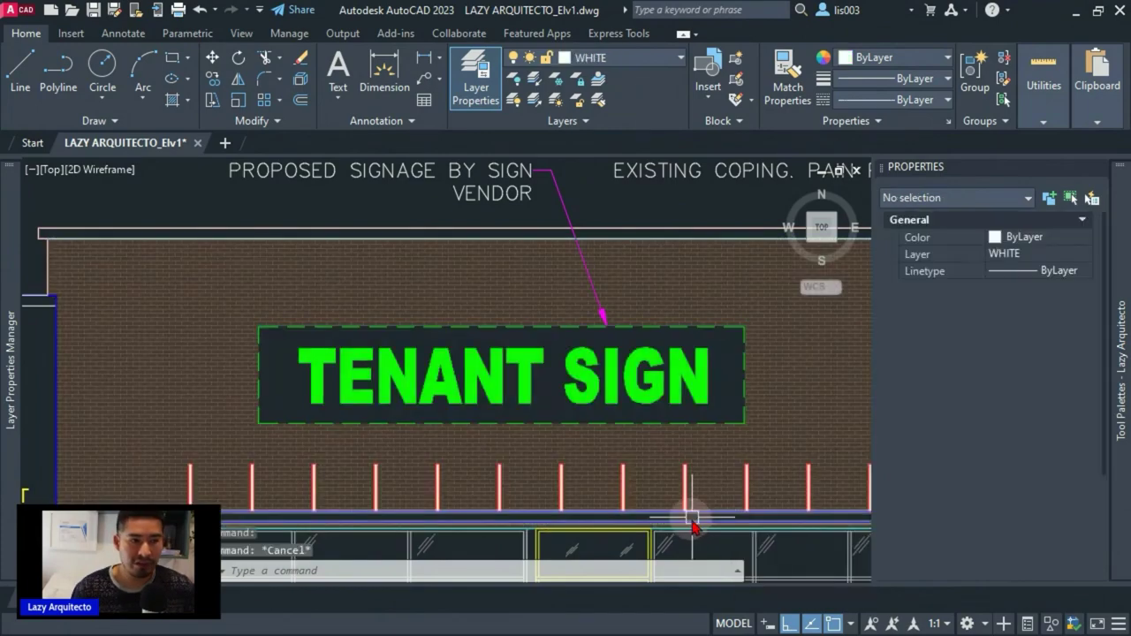
pyautogui.moveTo(699, 517)
pyautogui.mouseDown(button='middle')
pyautogui.moveTo(669, 456)
pyautogui.moveTo(660, 463)
pyautogui.moveTo(629, 422)
pyautogui.moveTo(601, 437)
pyautogui.moveTo(482, 358)
pyautogui.mouseUp(button='middle')
pyautogui.moveTo(508, 407)
pyautogui.mouseDown(button='middle')
pyautogui.moveTo(480, 384)
pyautogui.moveTo(473, 390)
pyautogui.mouseUp(button='middle')
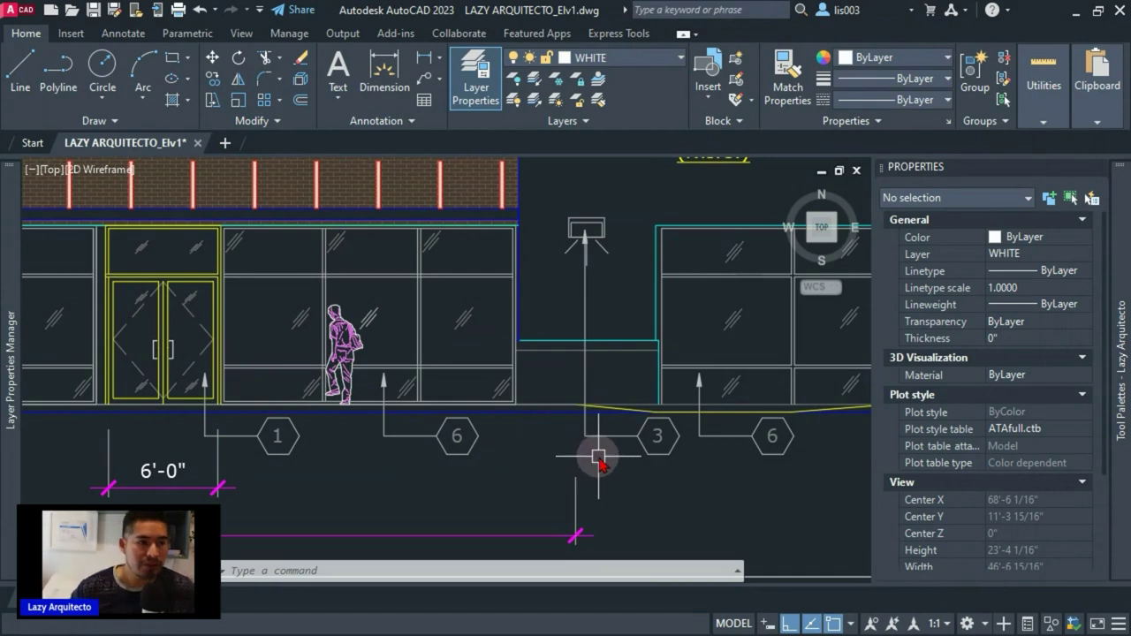
pyautogui.moveTo(594, 455)
pyautogui.mouseDown(button='middle')
pyautogui.moveTo(466, 435)
pyautogui.moveTo(440, 460)
pyautogui.moveTo(455, 489)
pyautogui.moveTo(412, 469)
pyautogui.moveTo(546, 477)
pyautogui.mouseUp(button='middle')
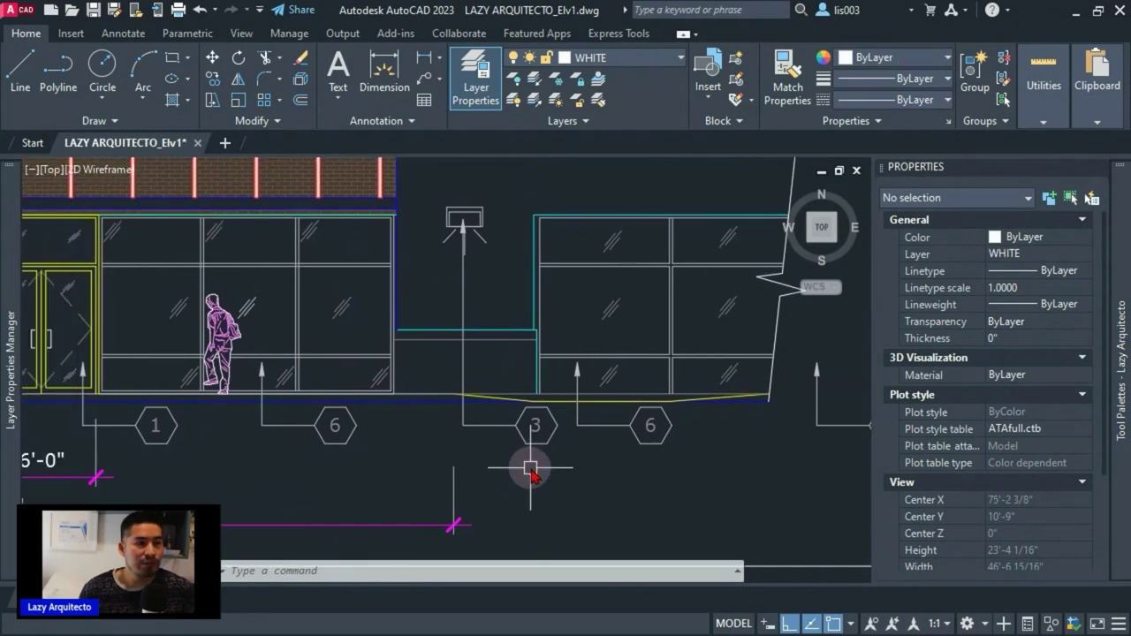
pyautogui.scroll(3, 531, 471)
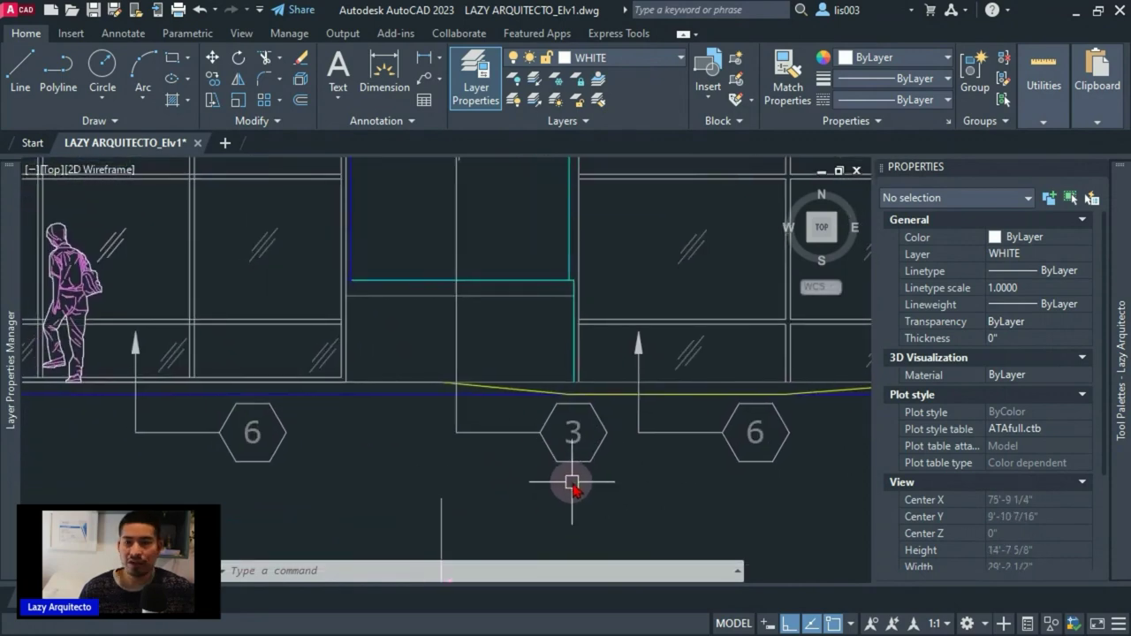
pyautogui.click(570, 464)
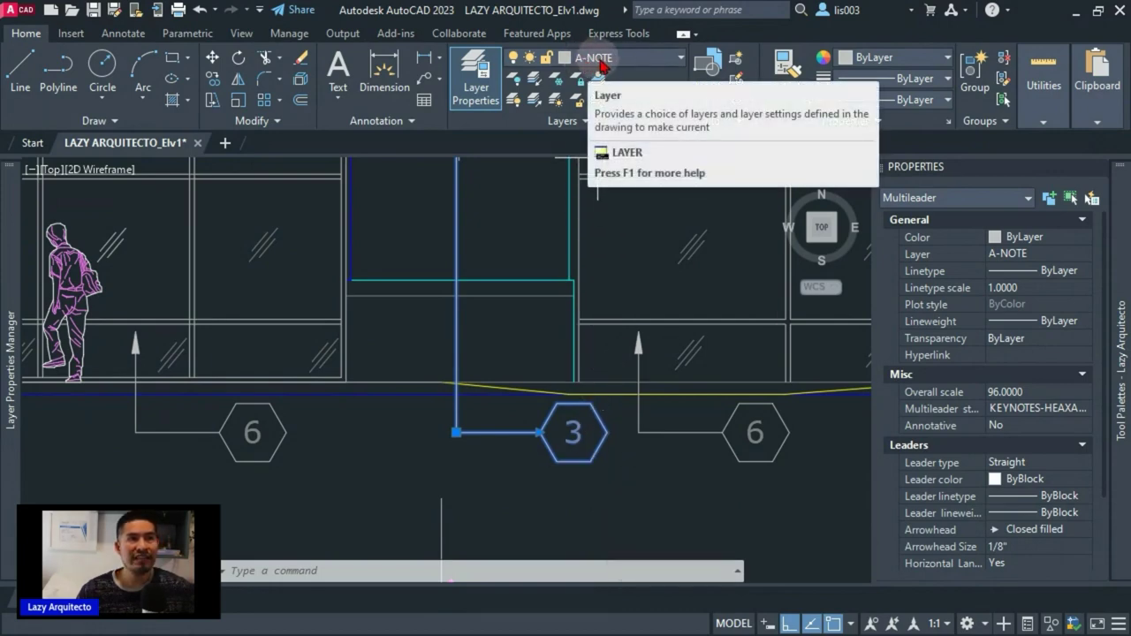
pyautogui.click(699, 446)
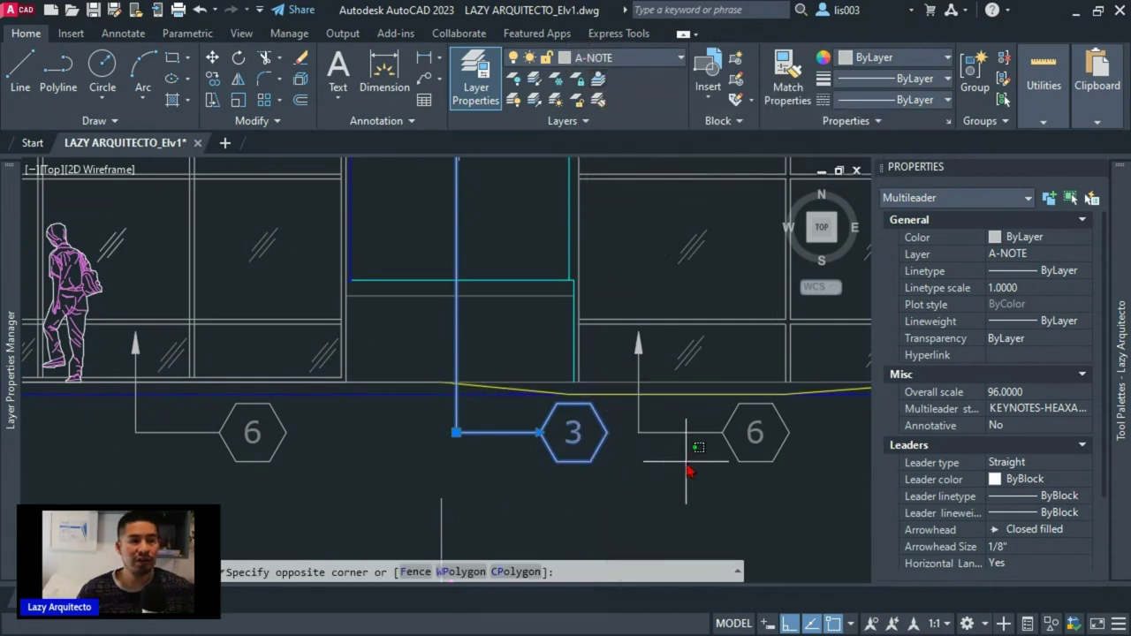
pyautogui.click(661, 393)
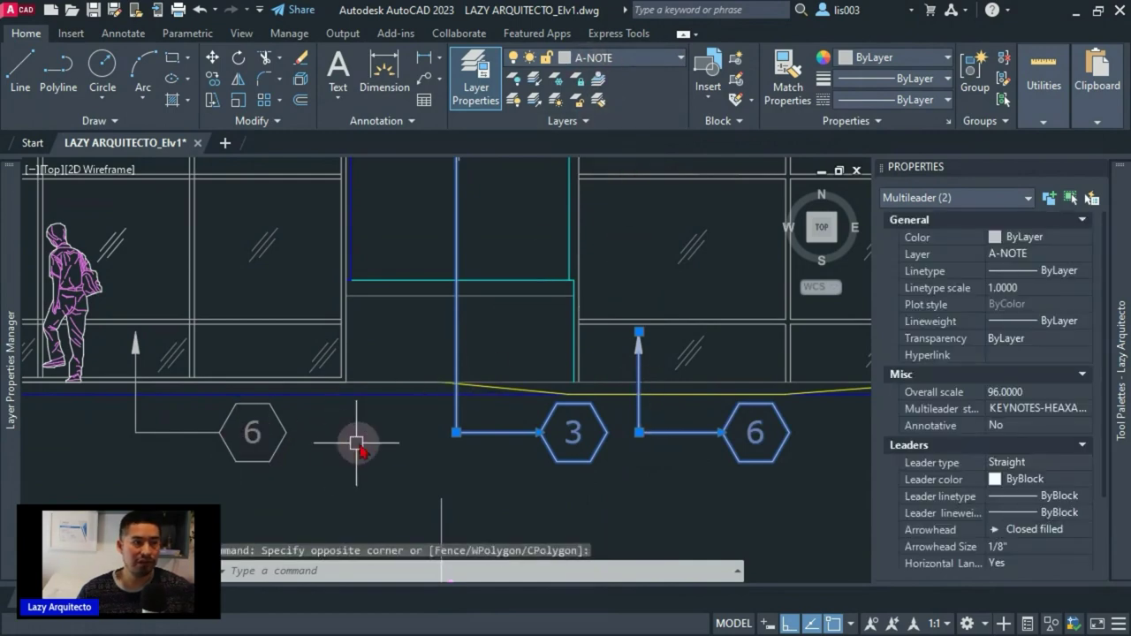
pyautogui.press('Escape')
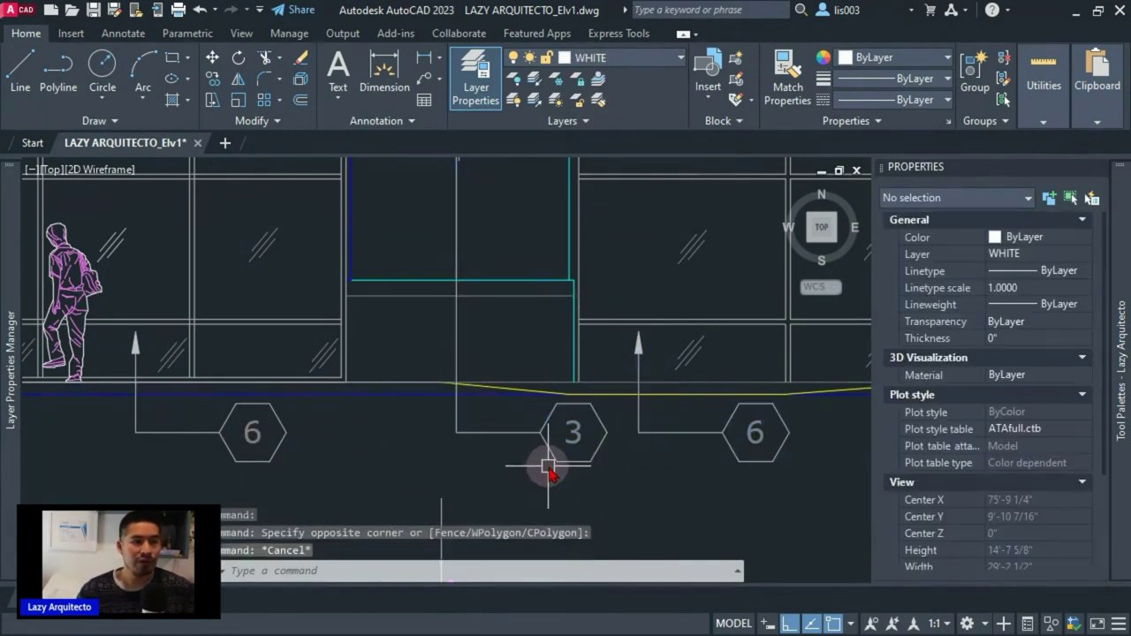
# Try red as the A-NOTE layer color with the keynote 3 multileader selected, and undo the layer color change
pyautogui.click(545, 454)
pyautogui.moveTo(536, 462)
pyautogui.mouseDown(button='middle')
pyautogui.moveTo(525, 479)
pyautogui.moveTo(535, 487)
pyautogui.mouseUp(button='middle')
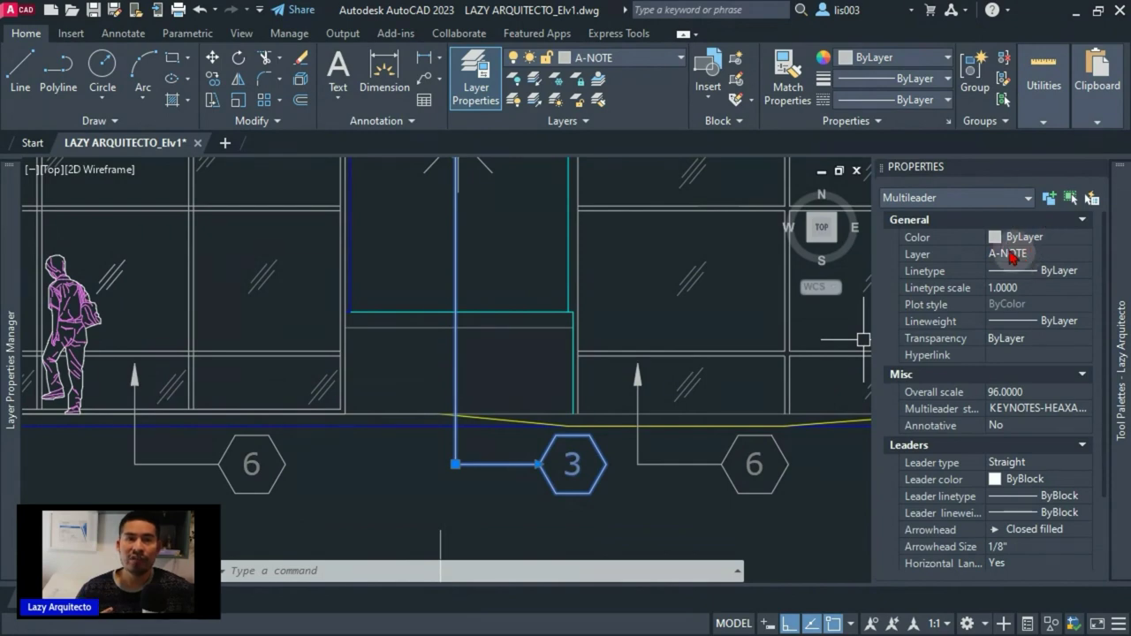
pyautogui.click(669, 58)
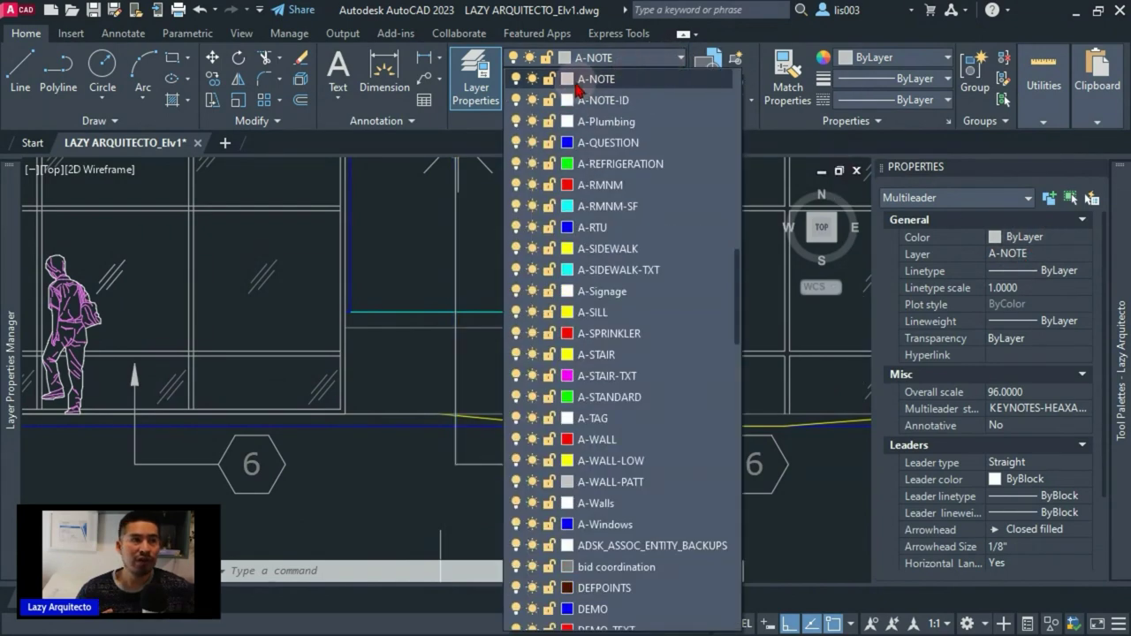
pyautogui.click(569, 83)
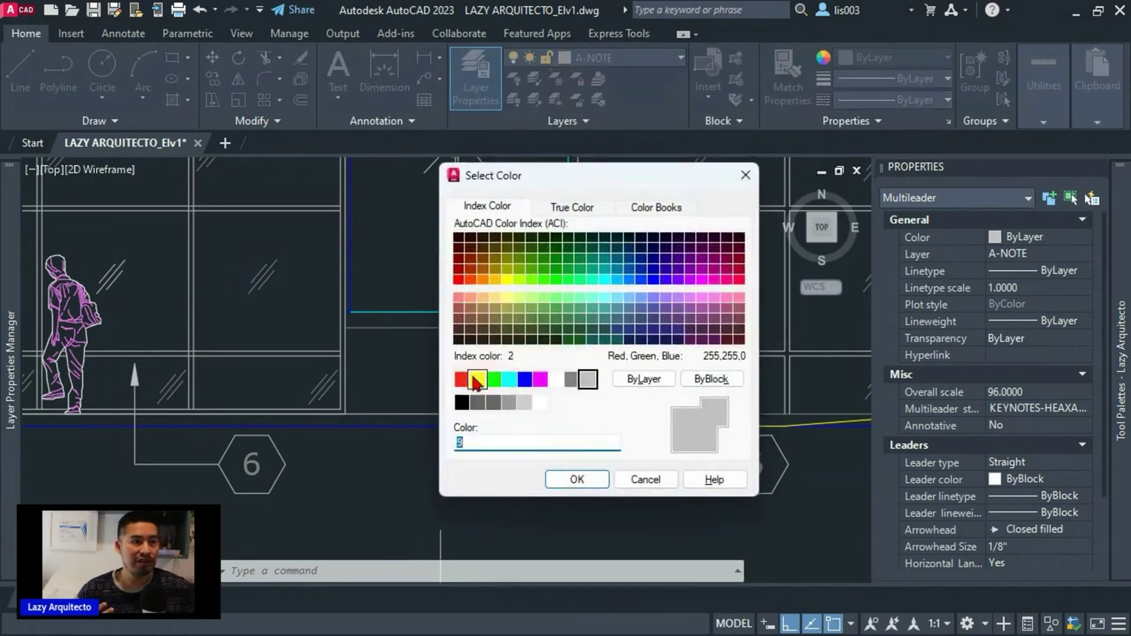
pyautogui.click(462, 379)
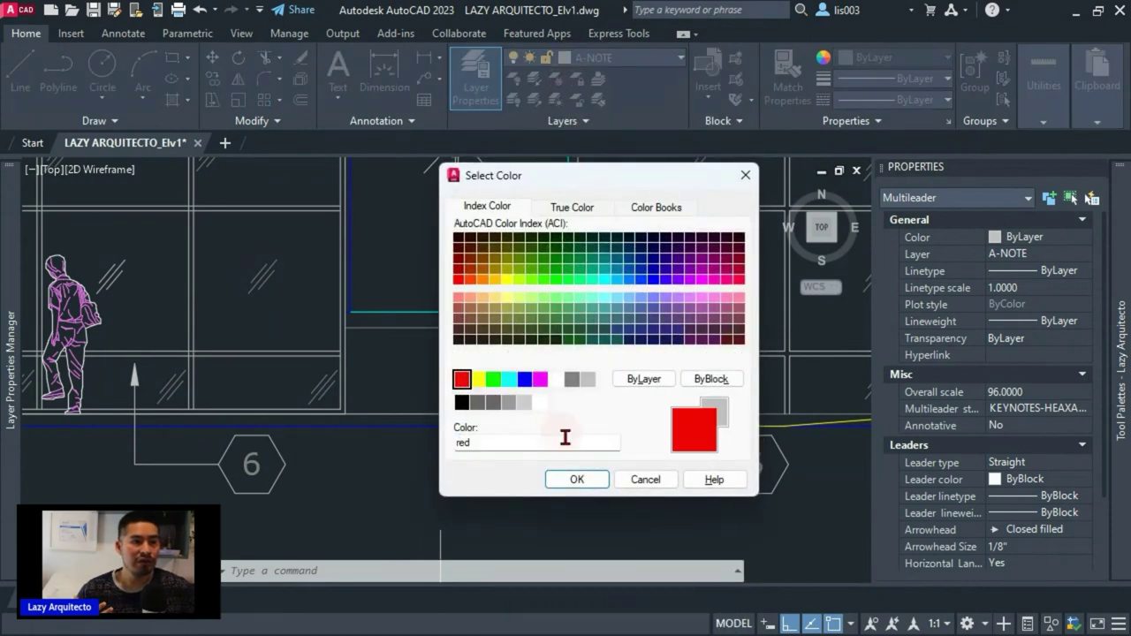
pyautogui.click(576, 479)
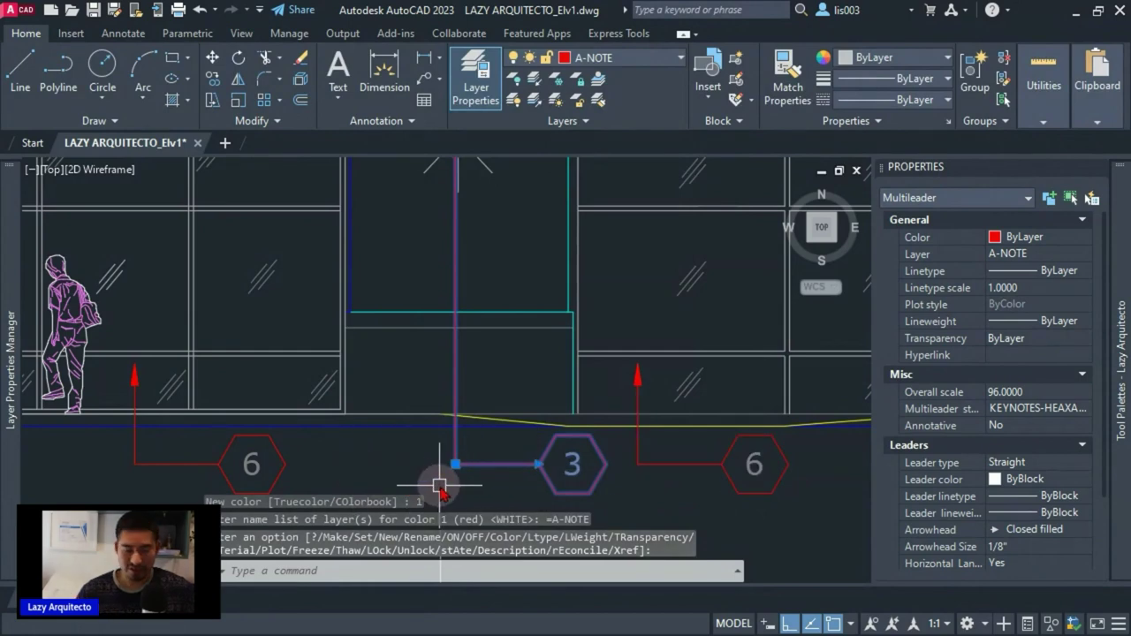
pyautogui.hotkey('ctrl', 'z')
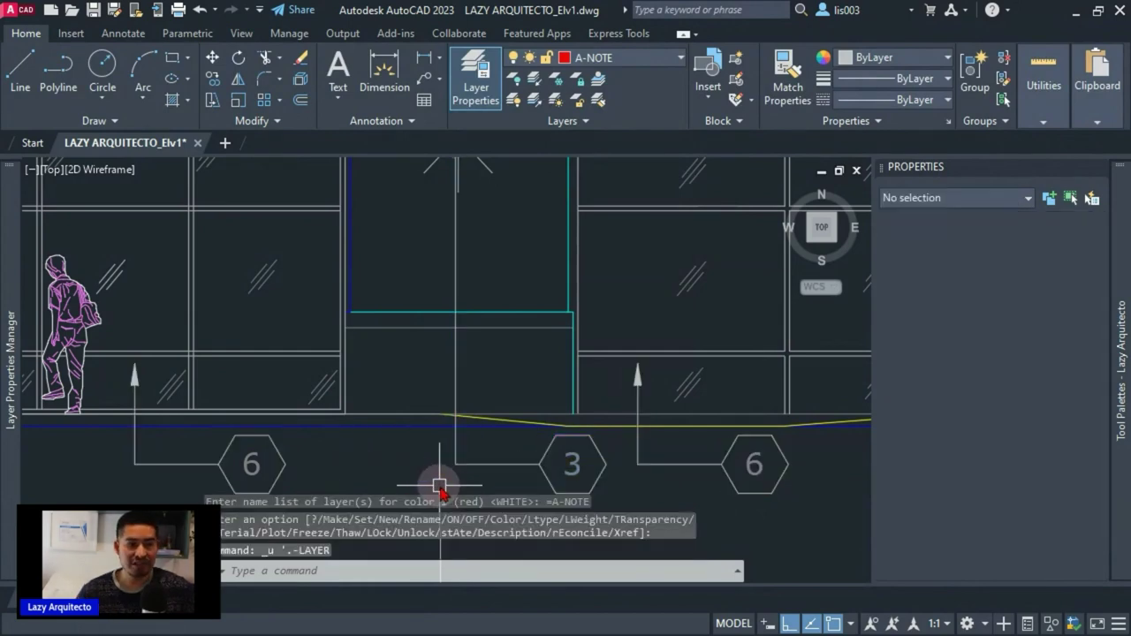
# Override the color of the keynote 3 multileader with Red, keeping it on the A-NOTE layer, and deselect it
pyautogui.click(536, 469)
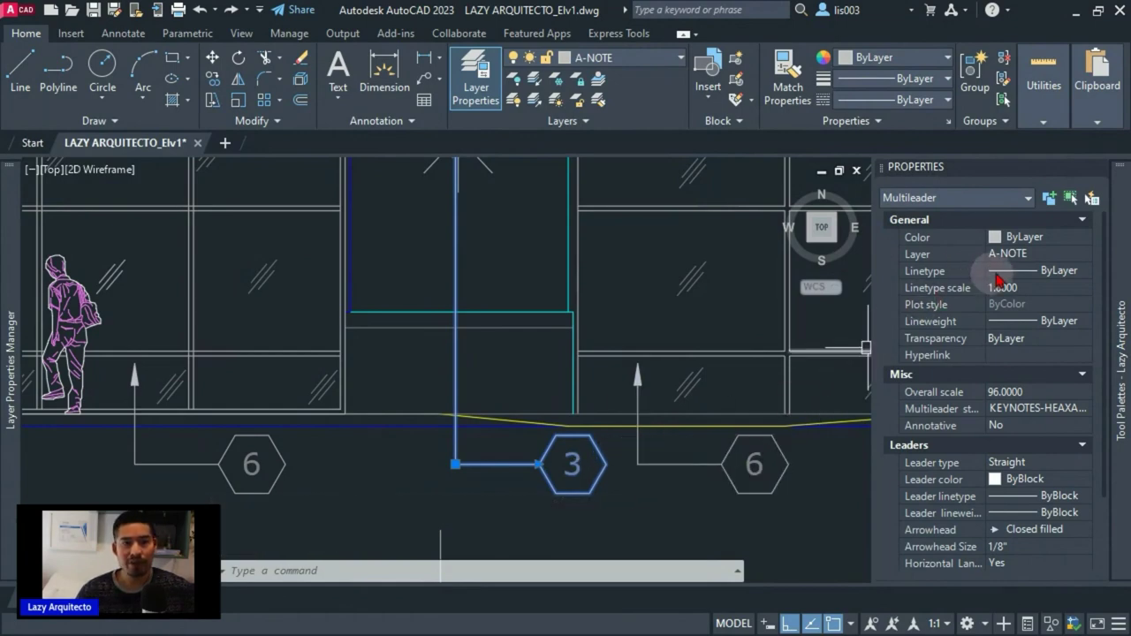
pyautogui.click(1025, 245)
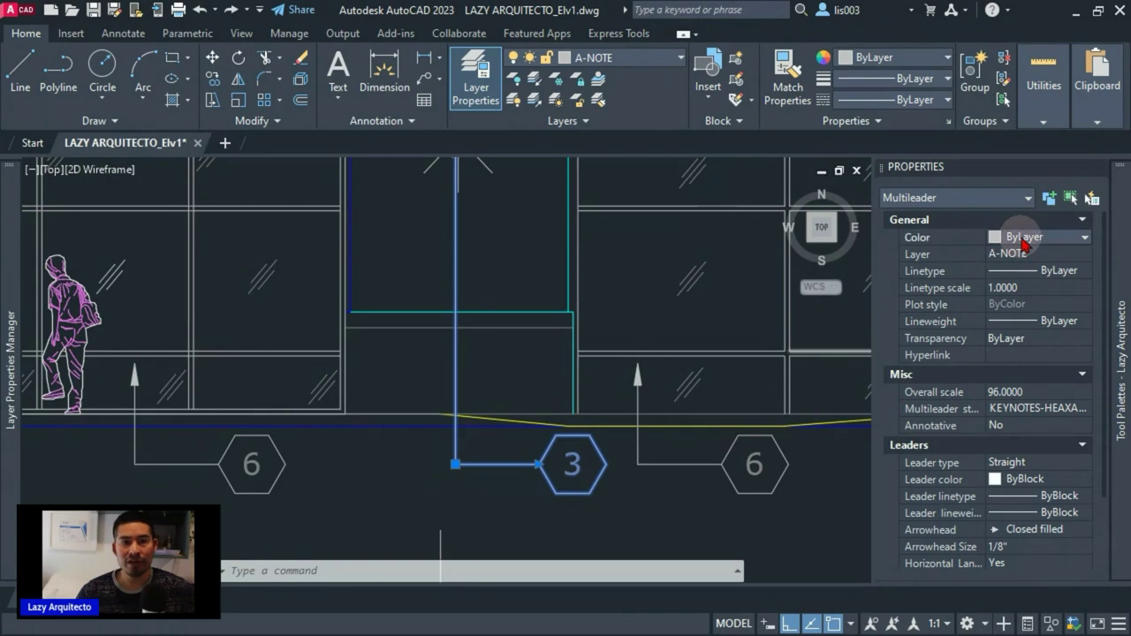
pyautogui.click(1024, 246)
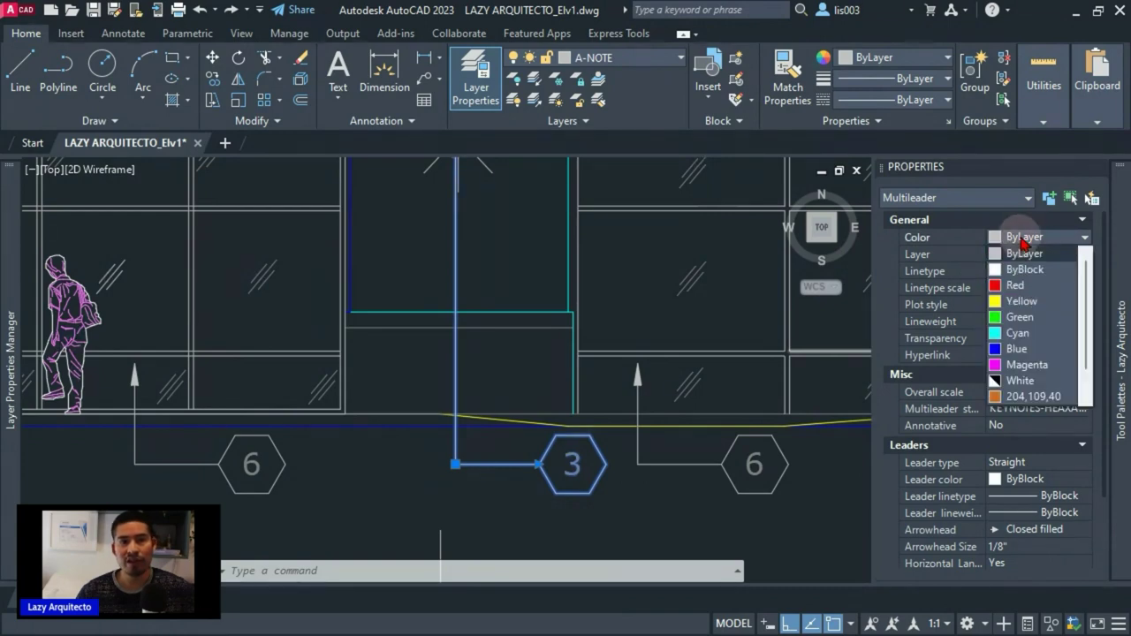
pyautogui.click(1019, 285)
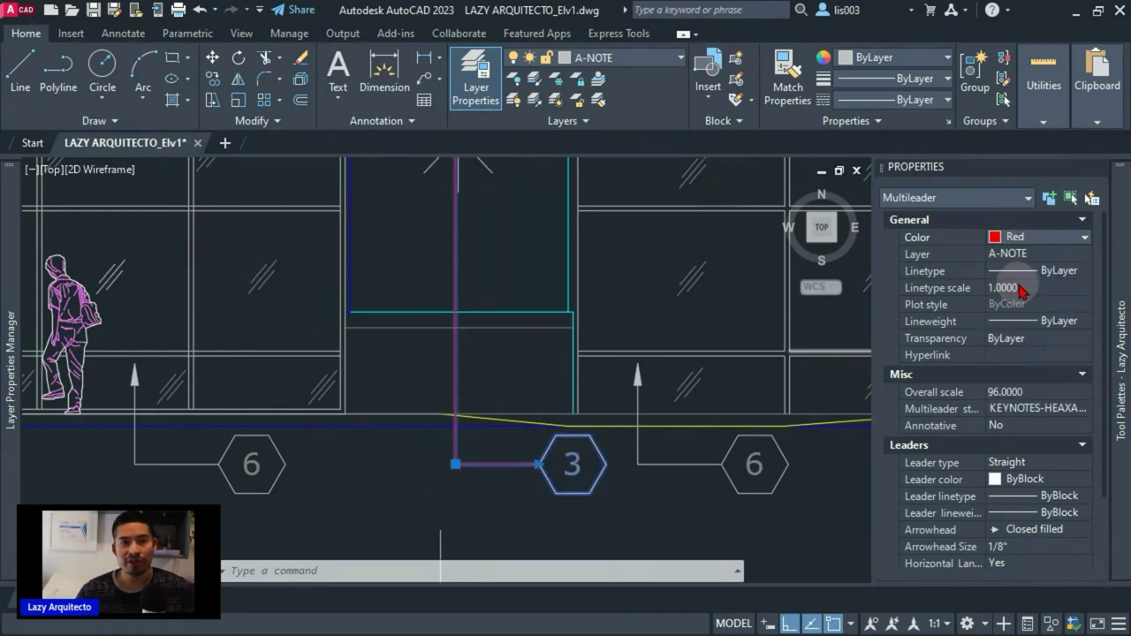
pyautogui.press('Escape')
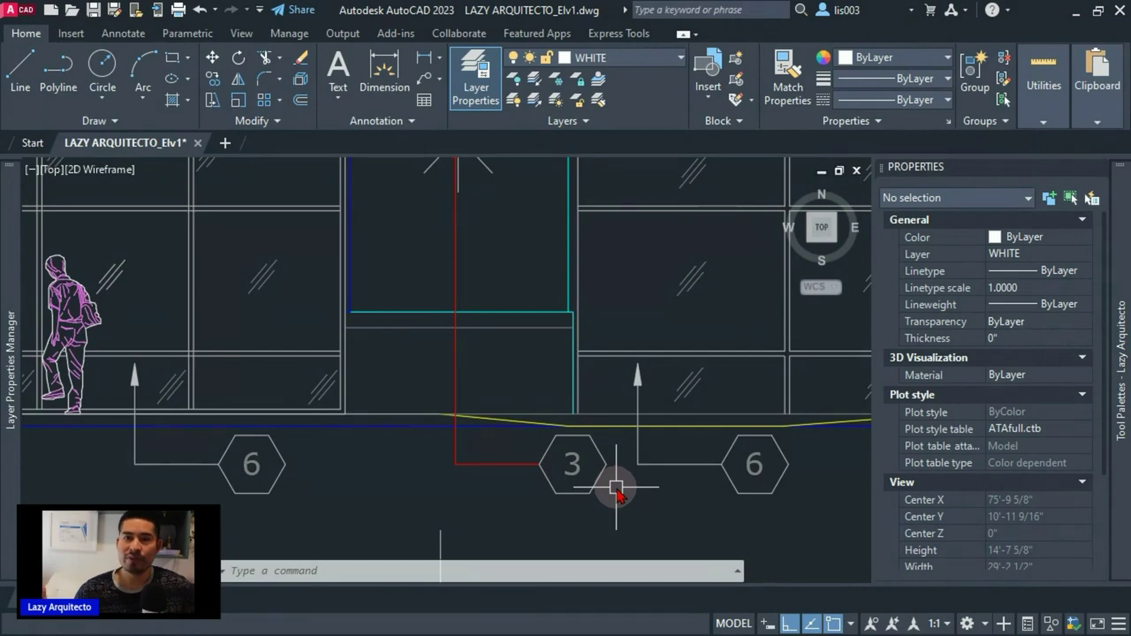
# Copy the red keynote 3 multileader and paste it into the empty area just below the elevation's frame
pyautogui.click(592, 479)
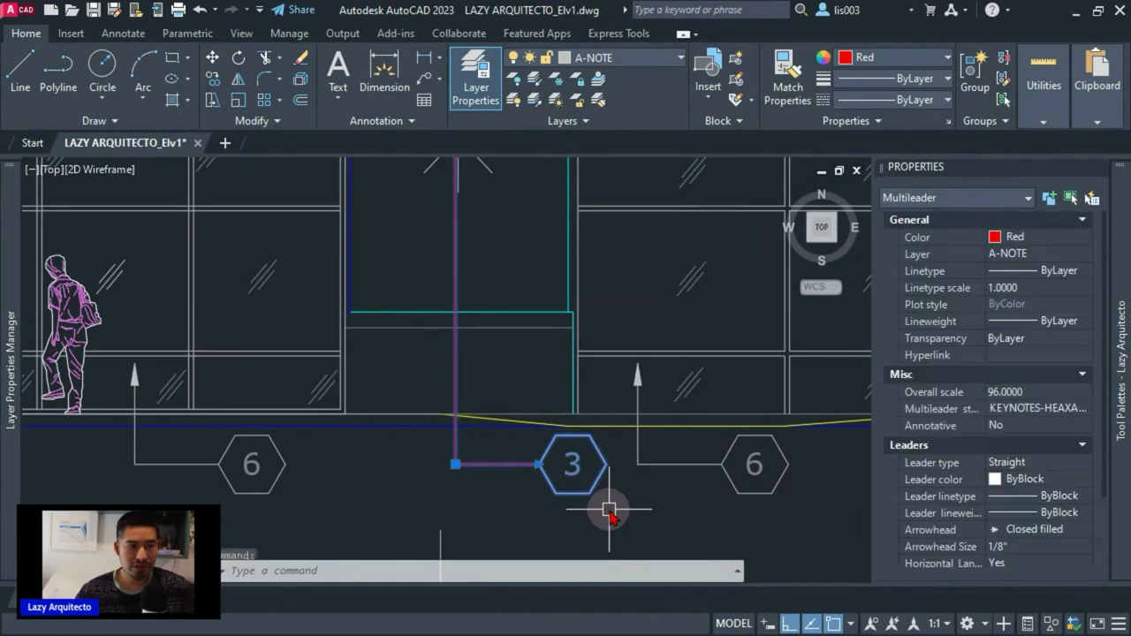
pyautogui.hotkey('ctrl', 'c')
pyautogui.moveTo(607, 510); pyautogui.dragTo(386, 338, button='middle')
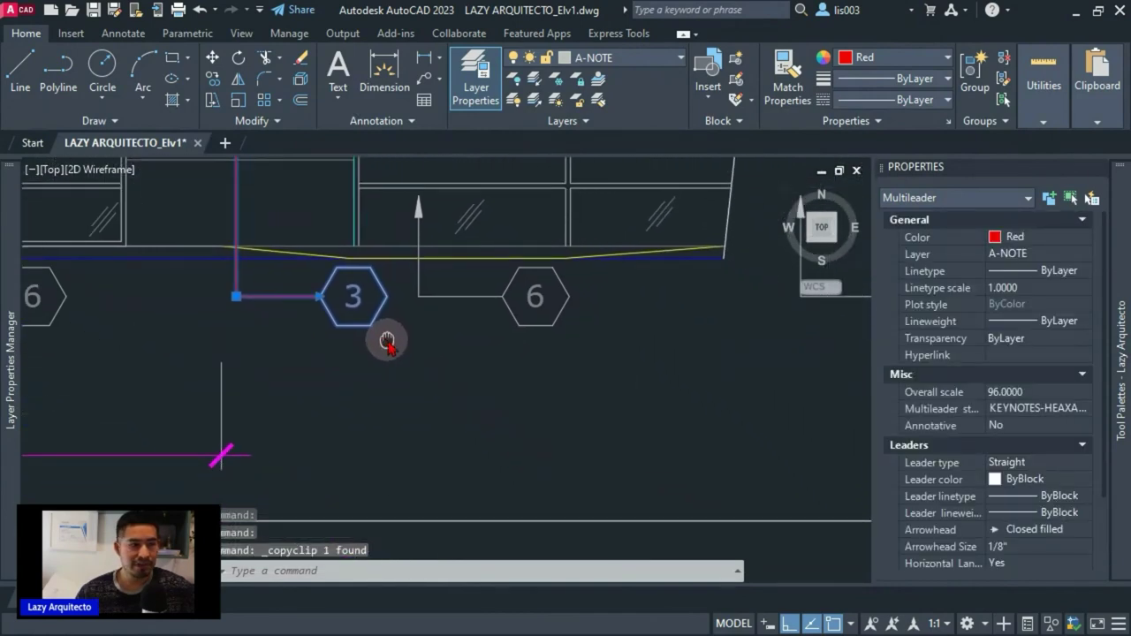
pyautogui.scroll(-2, 389, 351)
pyautogui.hotkey('ctrl', 'v')
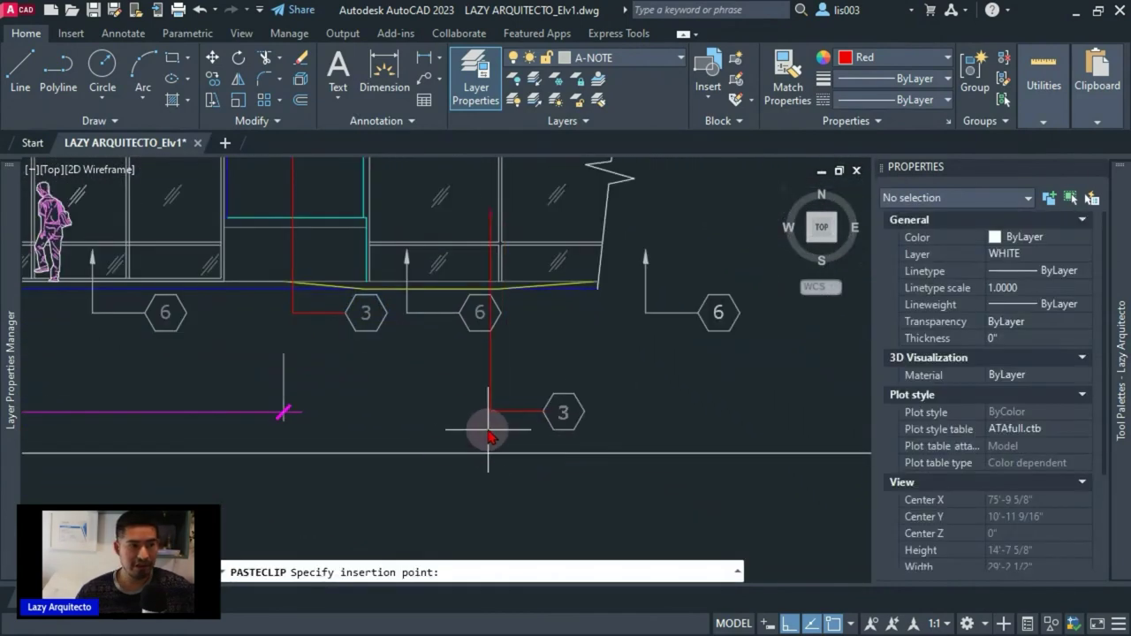
pyautogui.scroll(-2, 481, 428)
pyautogui.scroll(-3, 477, 424)
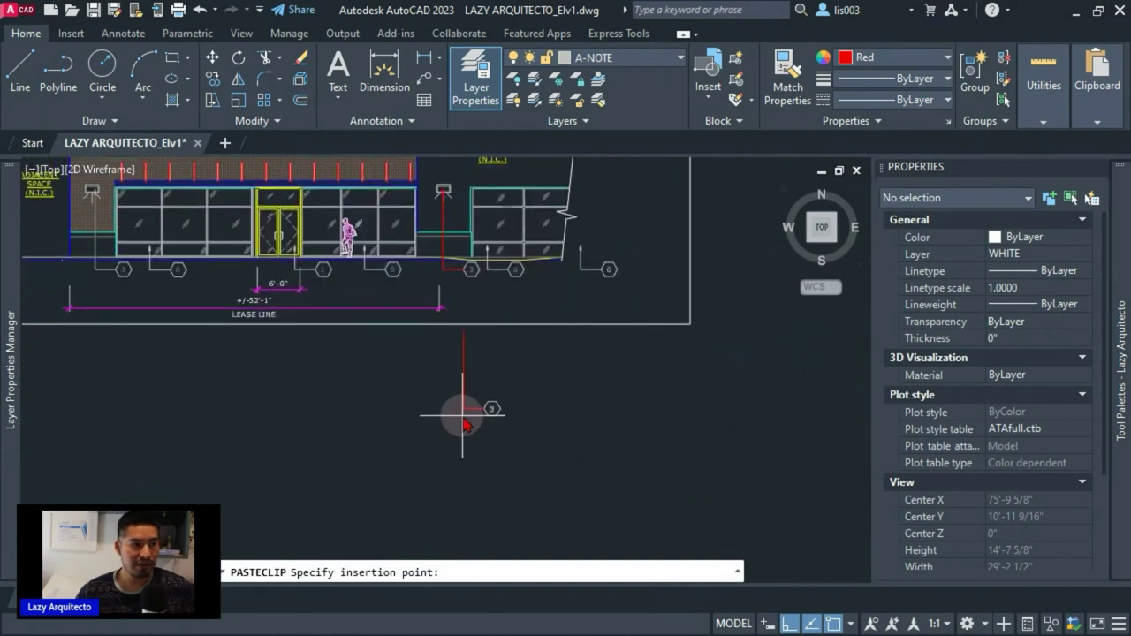
pyautogui.click(448, 409)
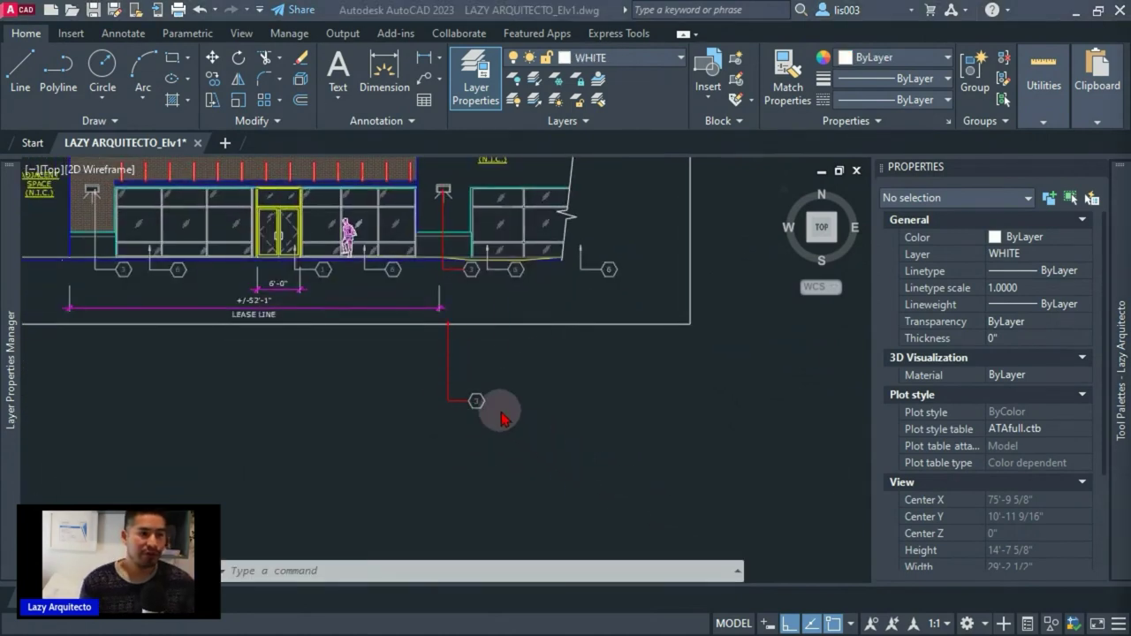
# Explode the pasted keynote 3 multileader into its leader and hexagon tag block
pyautogui.click(478, 405)
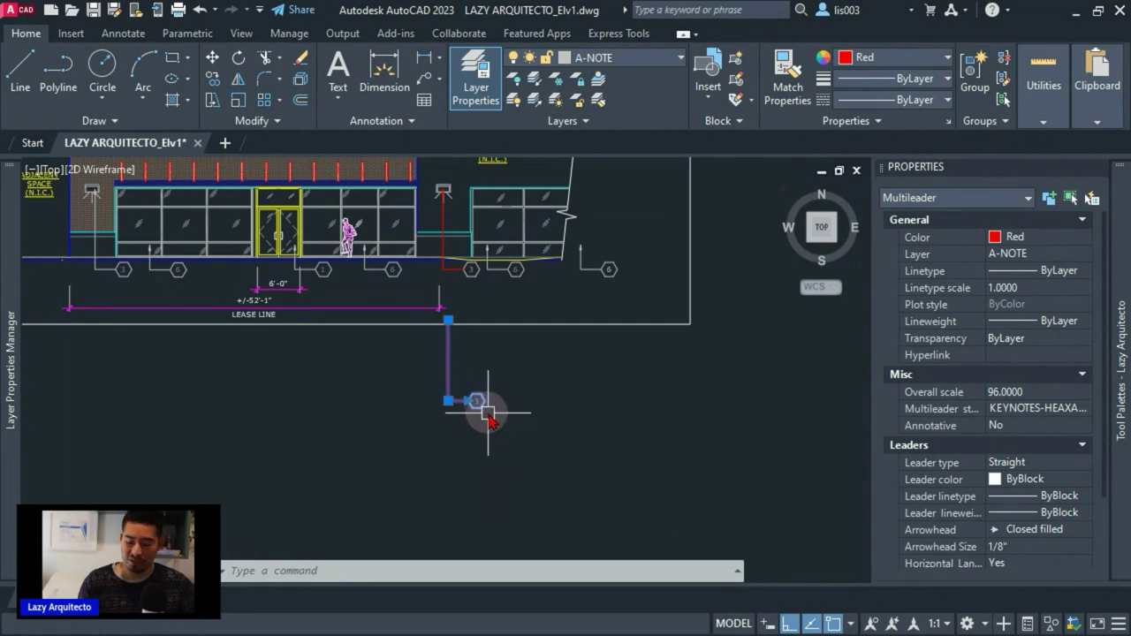
pyautogui.write('x')
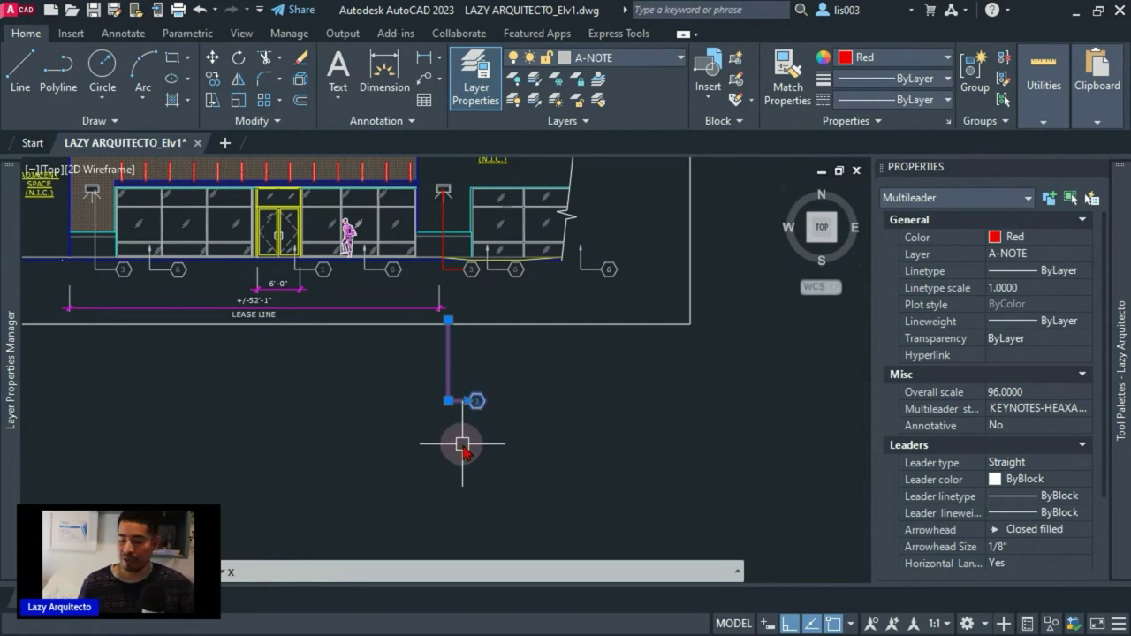
pyautogui.press('Return')
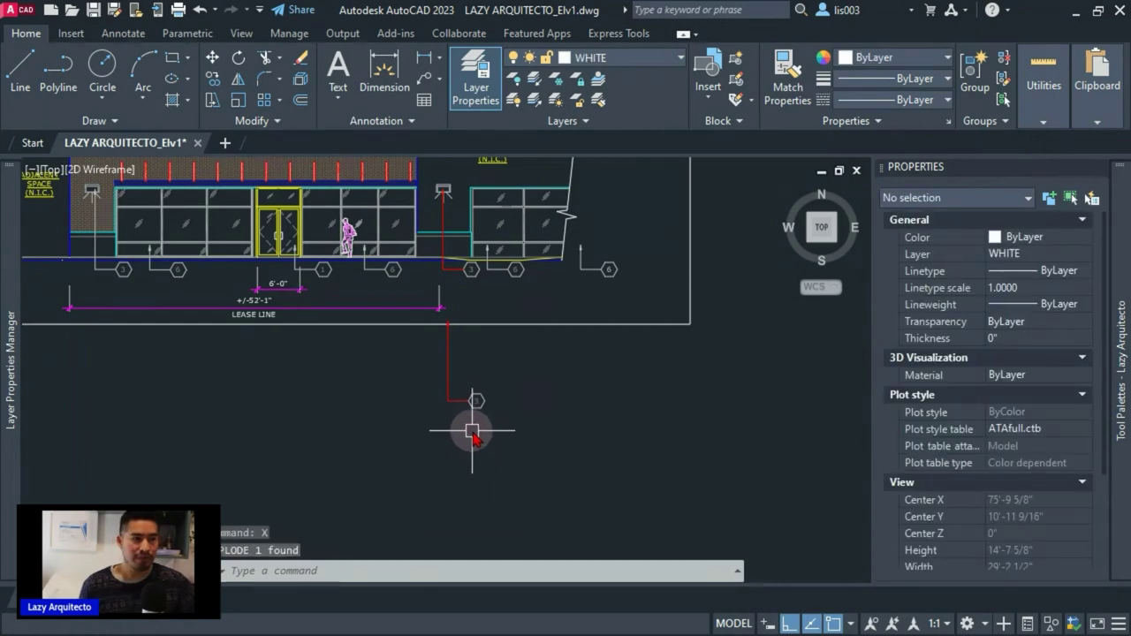
# Select the exploded hexagon tag block to check its properties, and view its attributes without changing them
pyautogui.scroll(4, 463, 409)
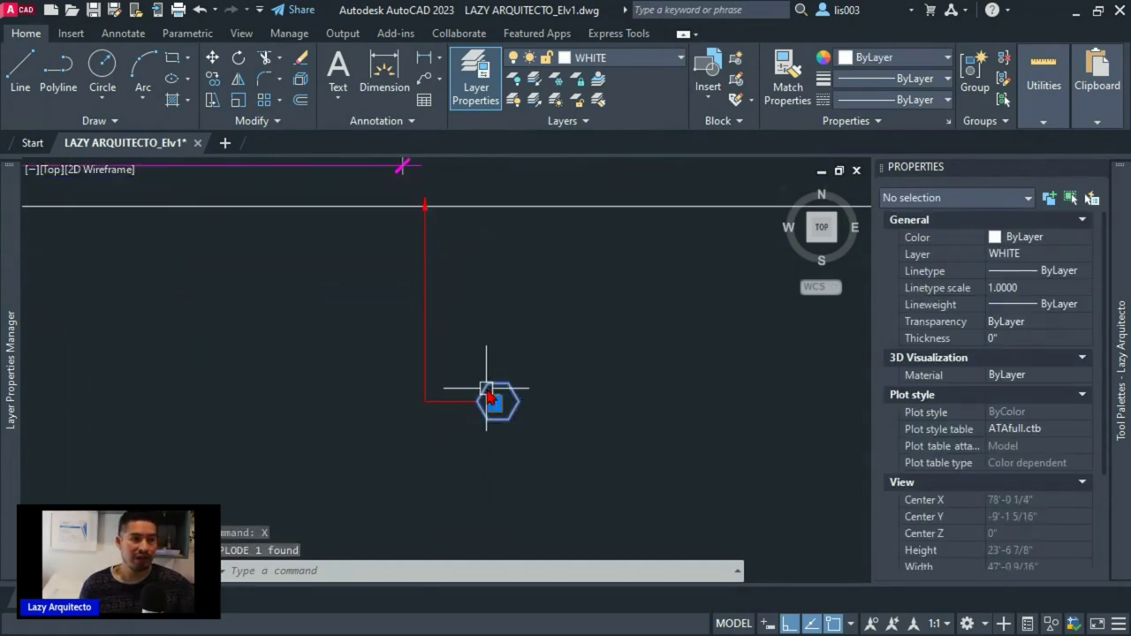
pyautogui.click(492, 398)
pyautogui.scroll(-2, 511, 428)
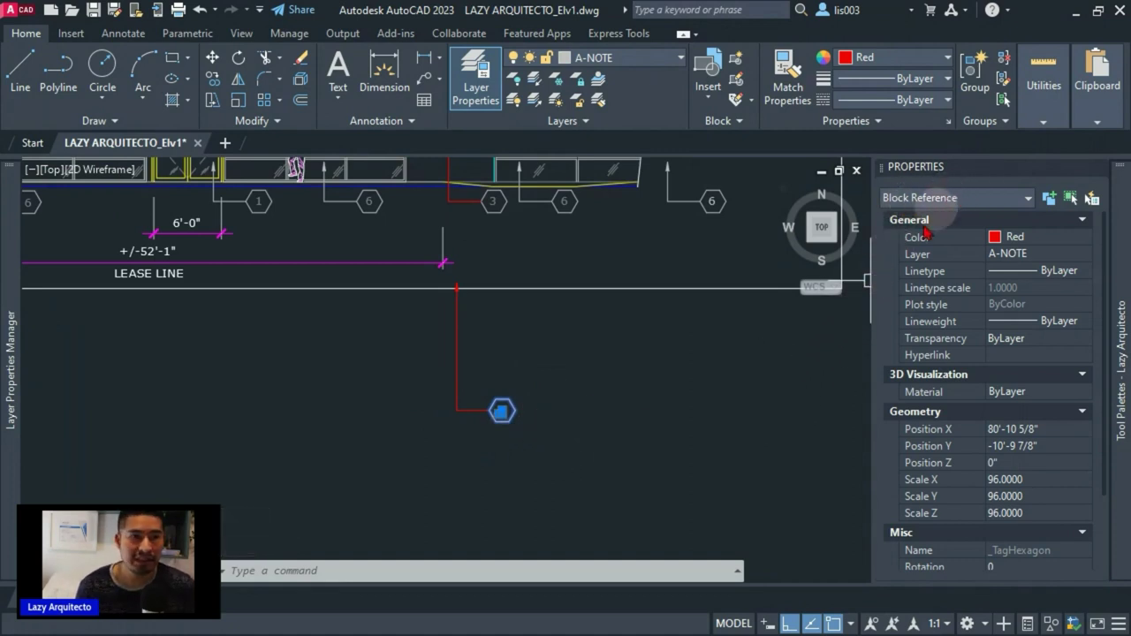
pyautogui.moveTo(489, 382); pyautogui.dragTo(555, 431, button='middle')
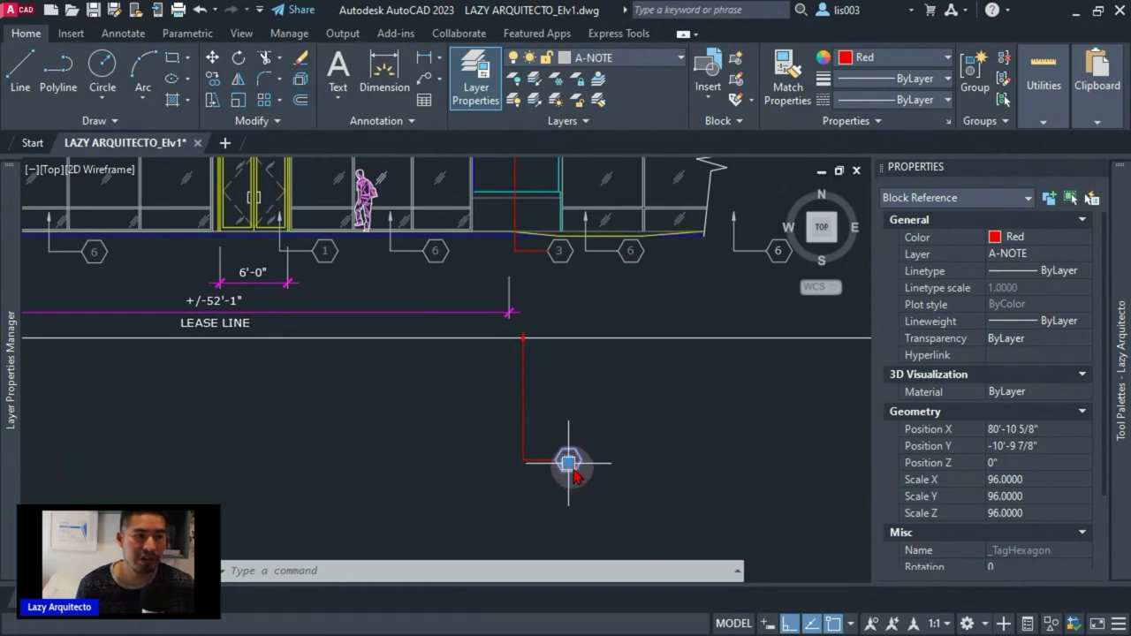
pyautogui.scroll(3, 579, 464)
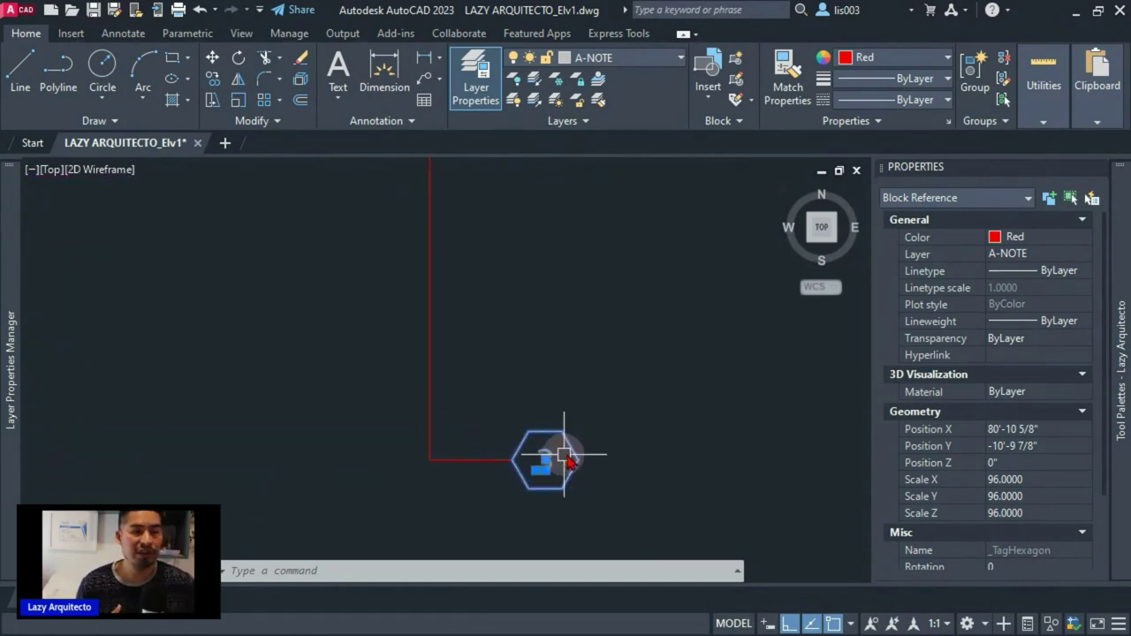
pyautogui.doubleClick(566, 457)
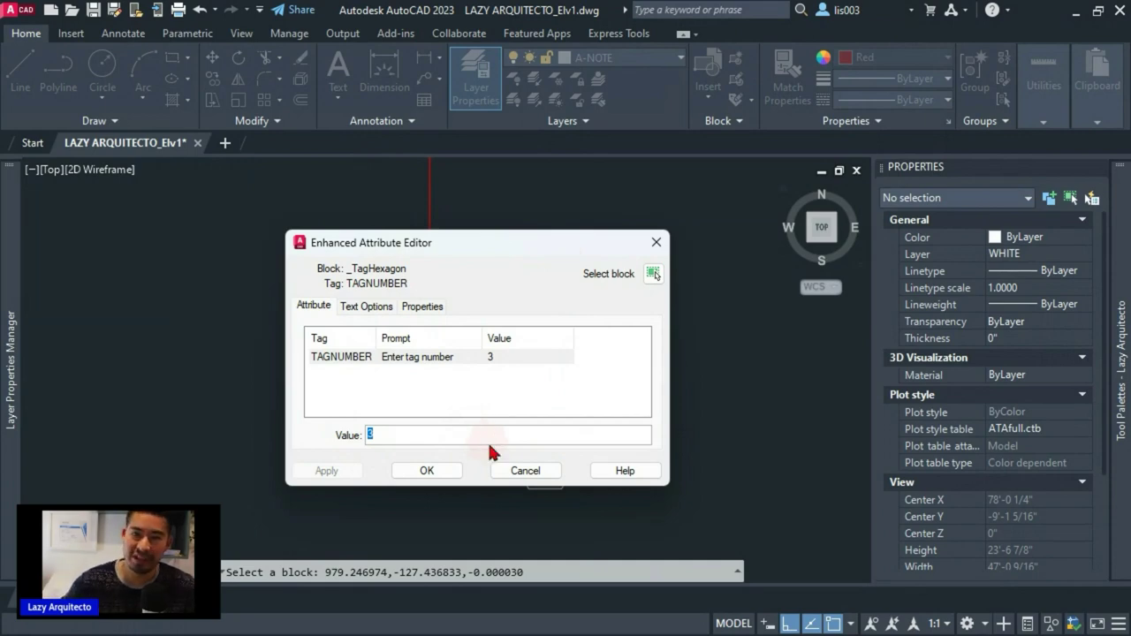
pyautogui.click(508, 472)
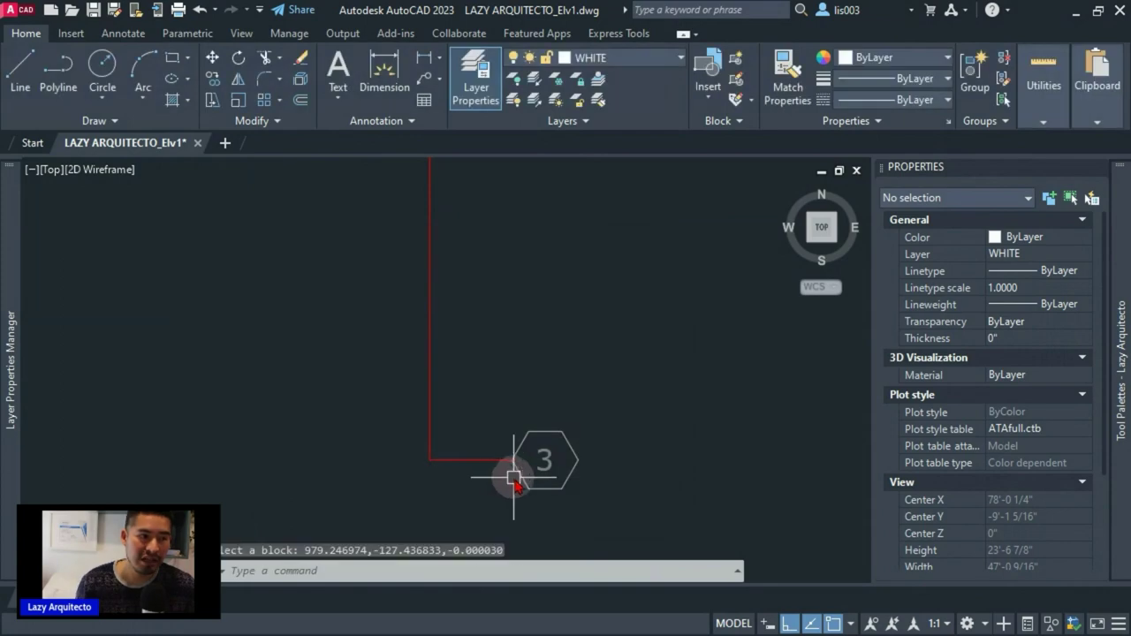
# Open the exploded keynote 3 hexagon tag block in the Block Editor
pyautogui.click(568, 449)
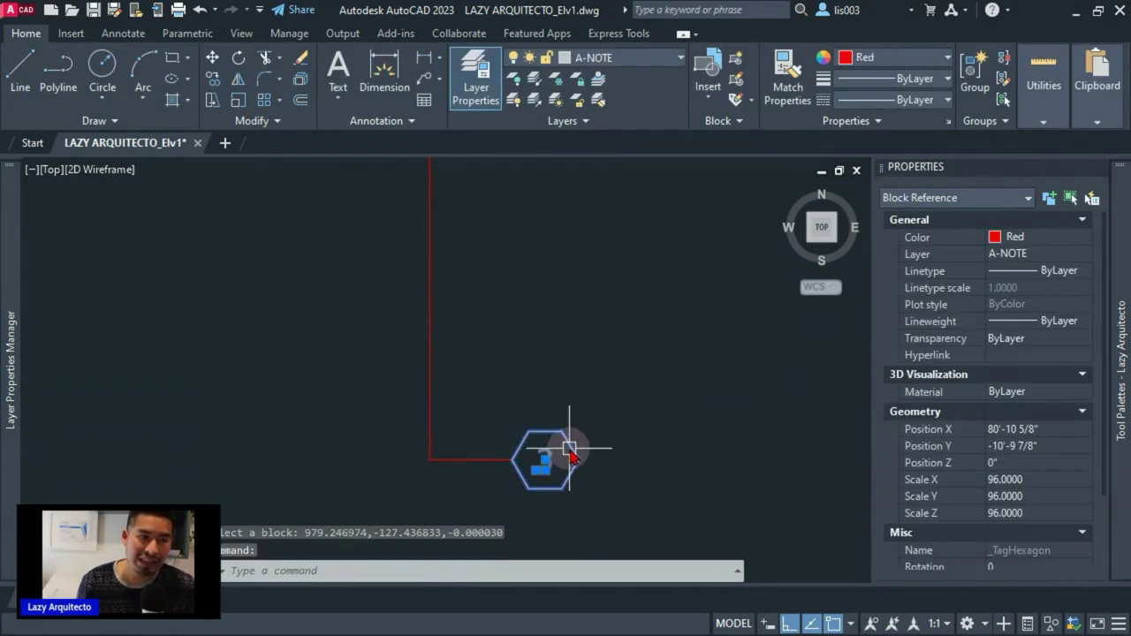
pyautogui.rightClick(570, 451)
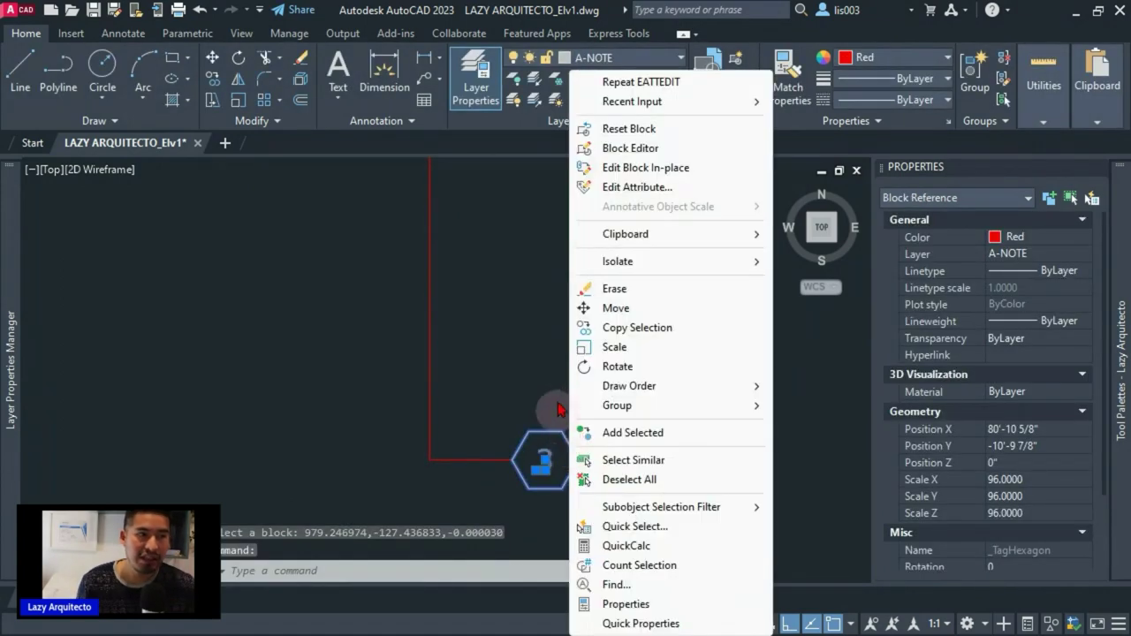
pyautogui.click(650, 148)
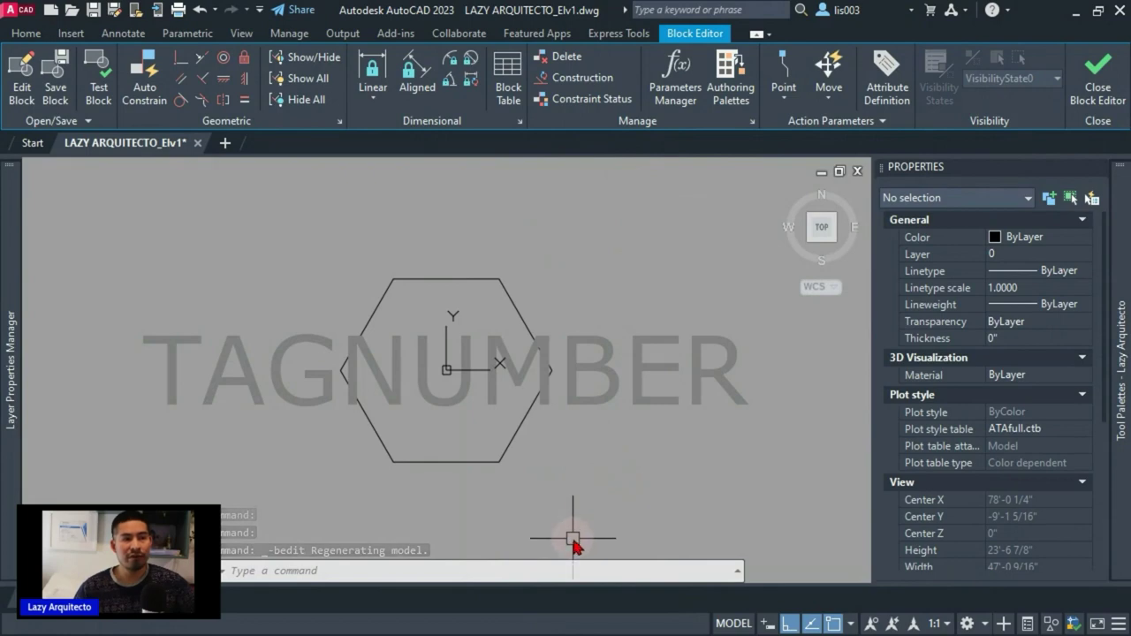
# Set the color of both the hexagon polyline and the TAGNUMBER attribute to ByBlock, and clear the selection
pyautogui.click(565, 505)
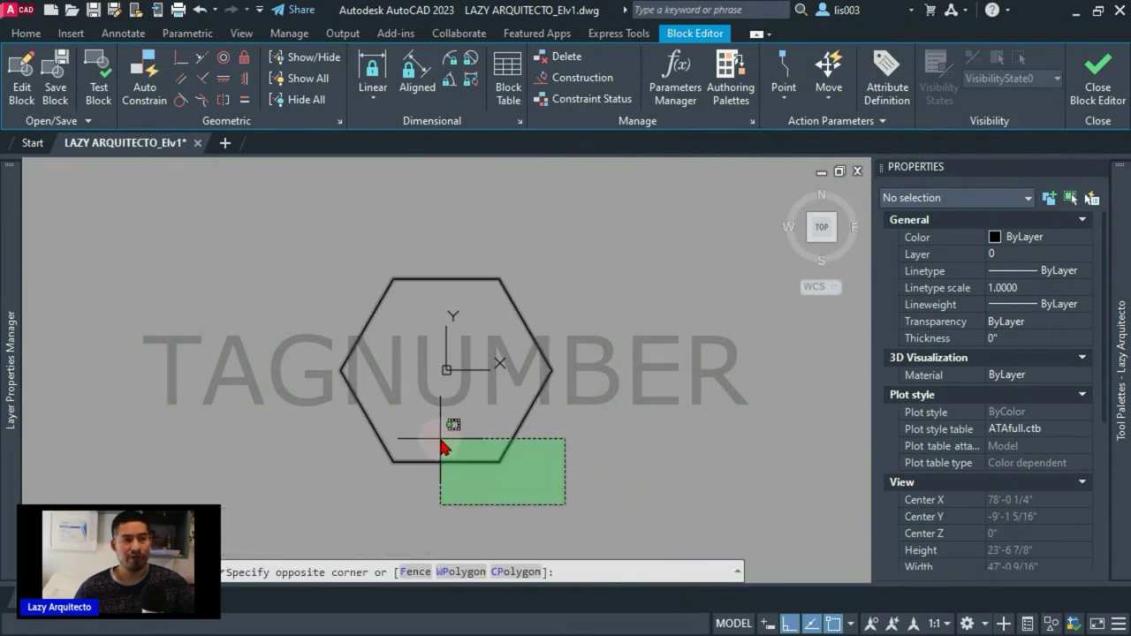
pyautogui.click(469, 453)
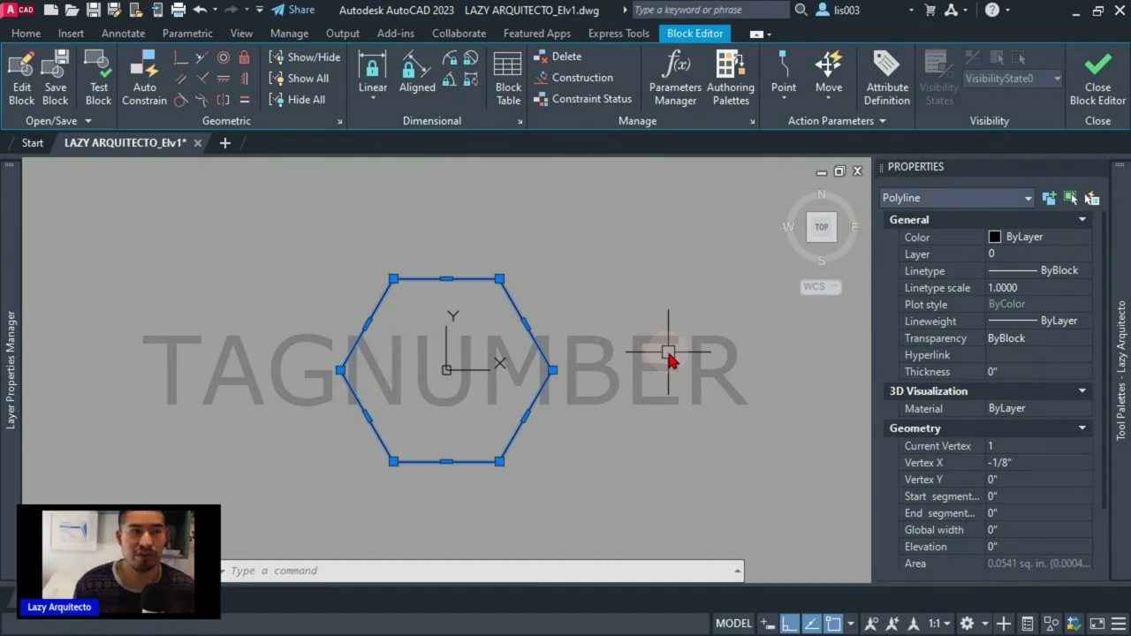
pyautogui.click(701, 530)
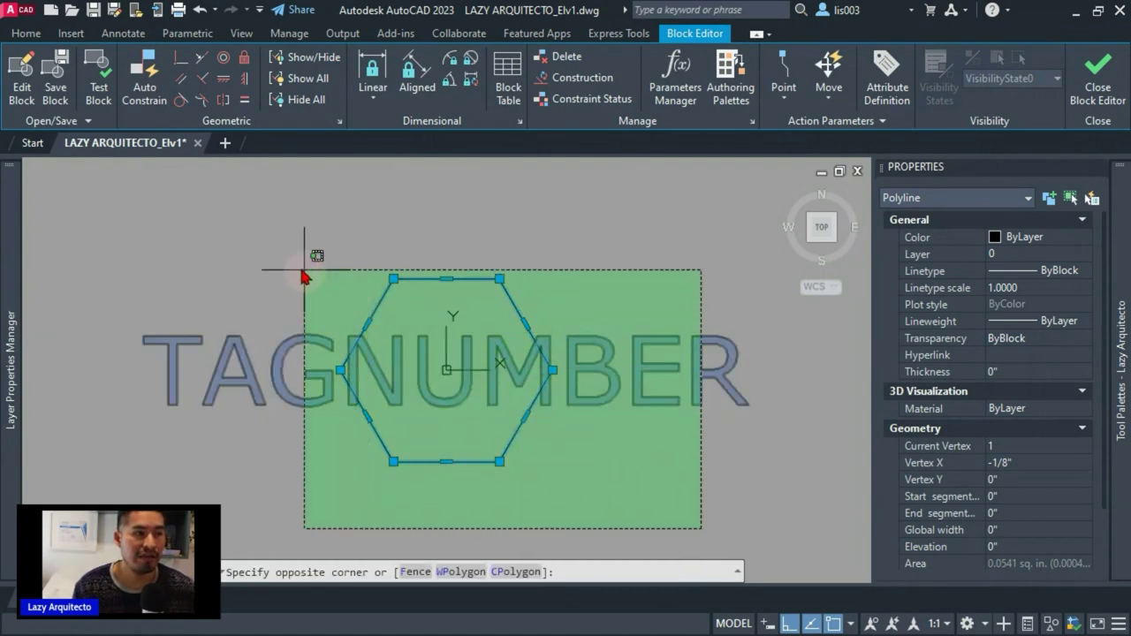
pyautogui.click(198, 218)
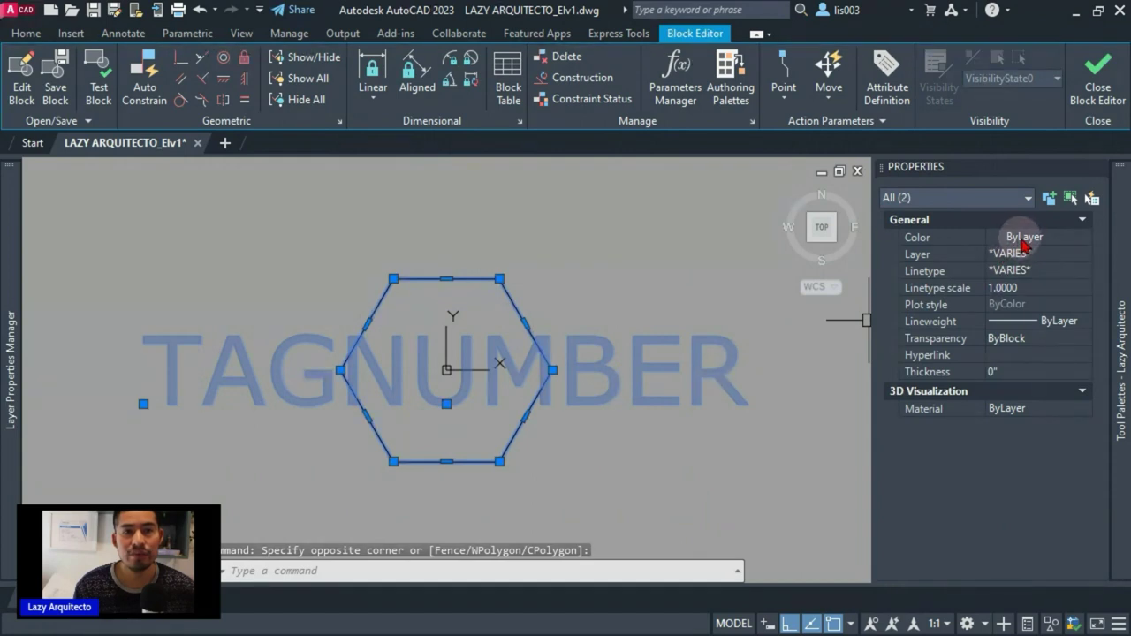
pyautogui.click(1024, 240)
pyautogui.click(1024, 243)
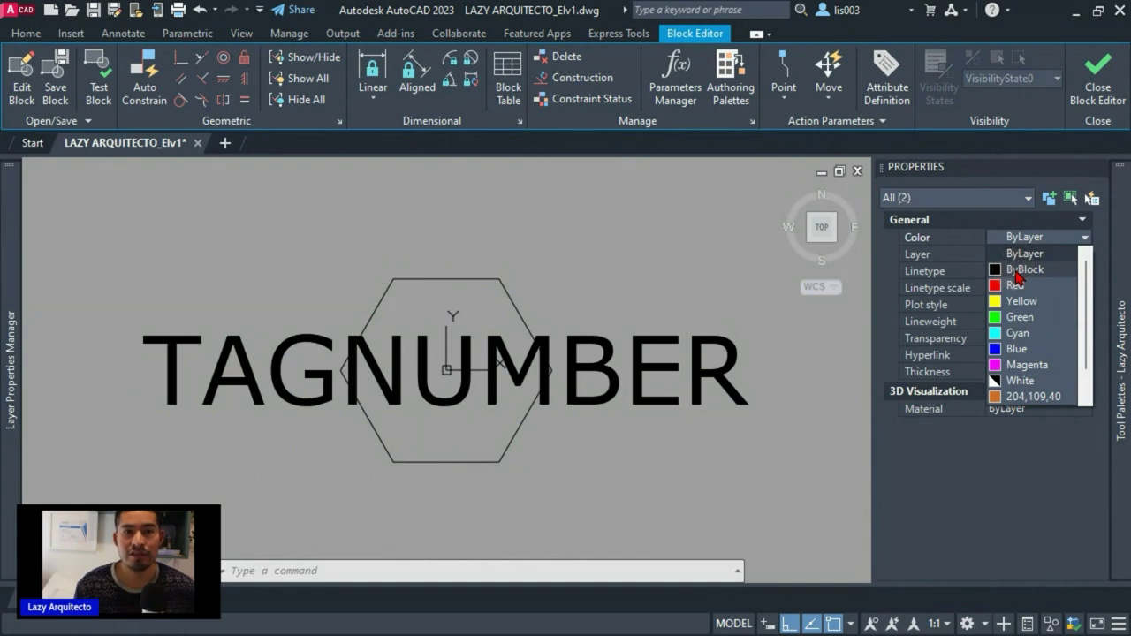
pyautogui.click(1017, 271)
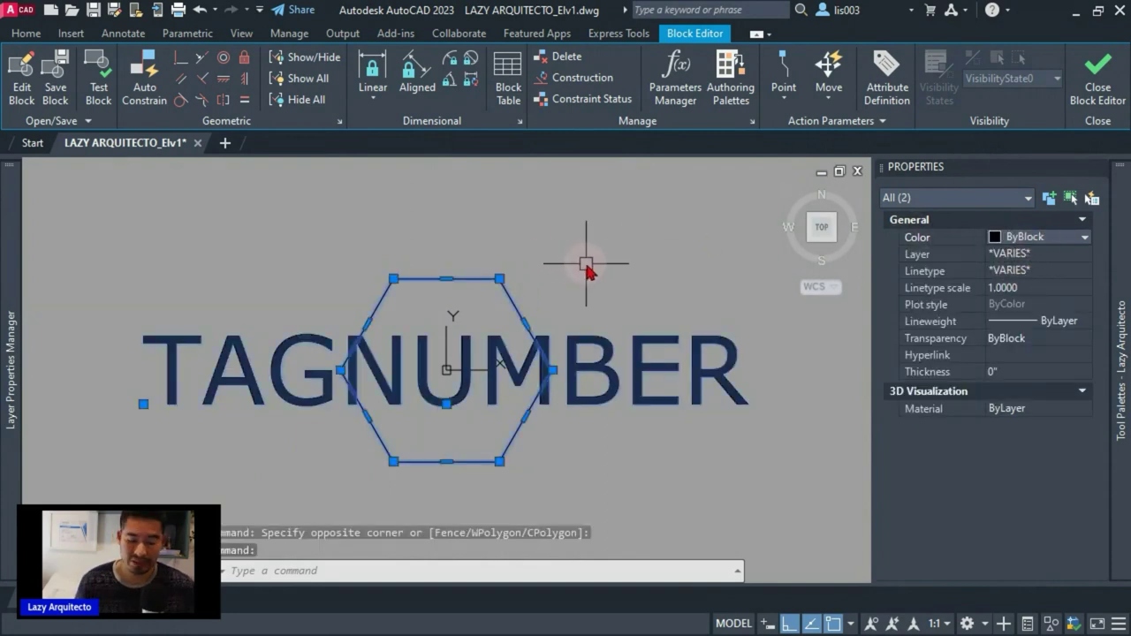
pyautogui.press('Escape')
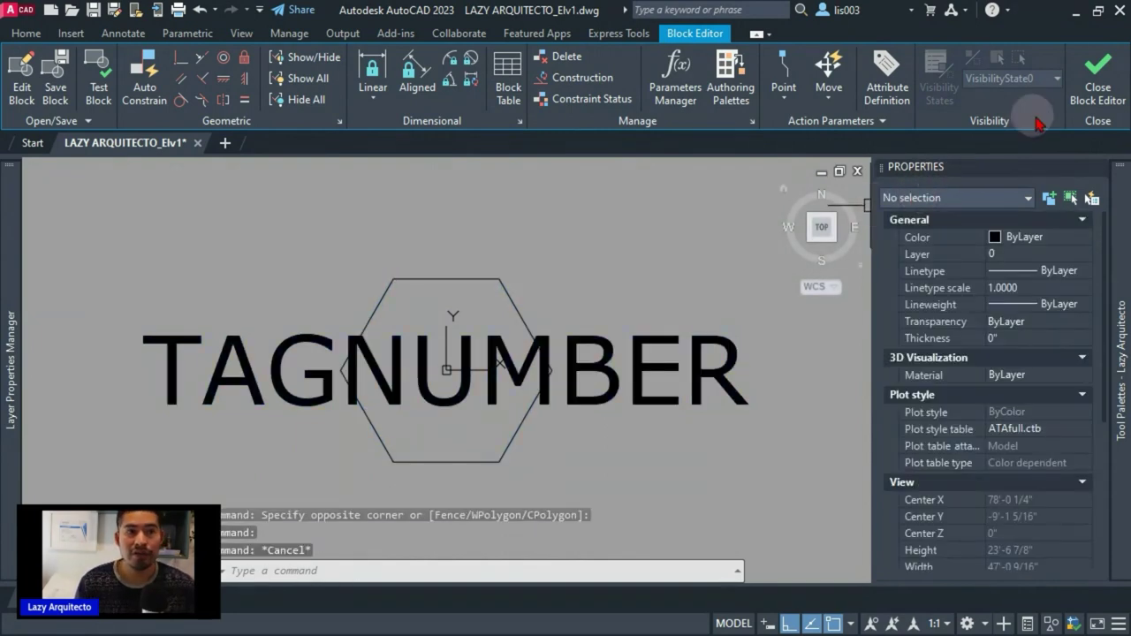
# Close the Block Editor, saving the changes to _TagHexagon, and check the color of the original keynote 3 multileader in the elevation
pyautogui.click(1110, 85)
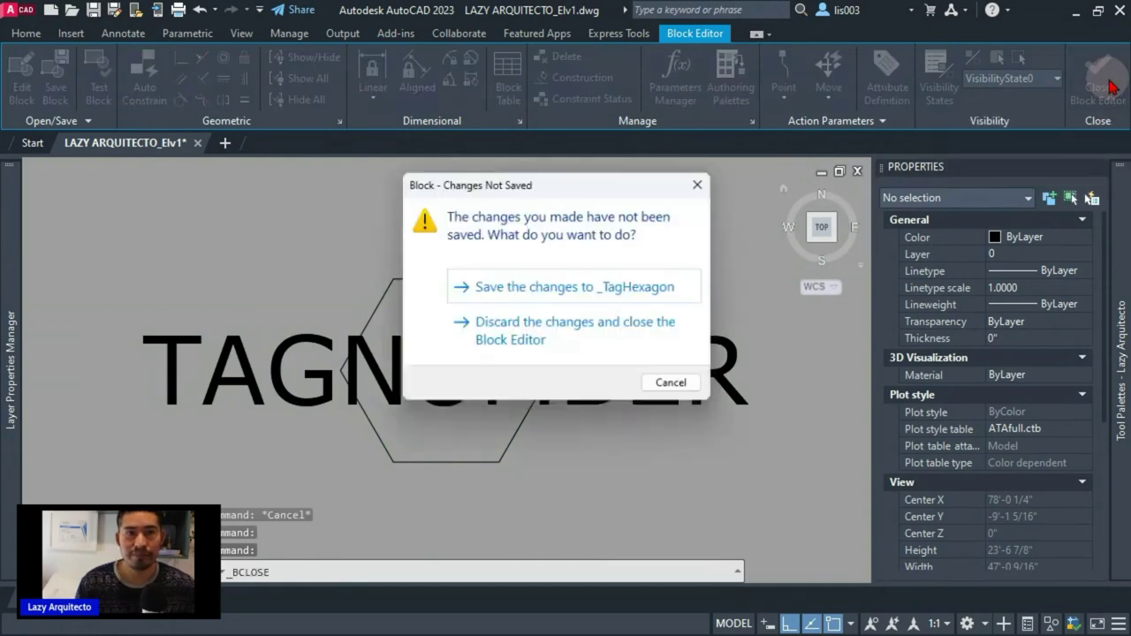
pyautogui.click(635, 289)
pyautogui.scroll(-3, 616, 471)
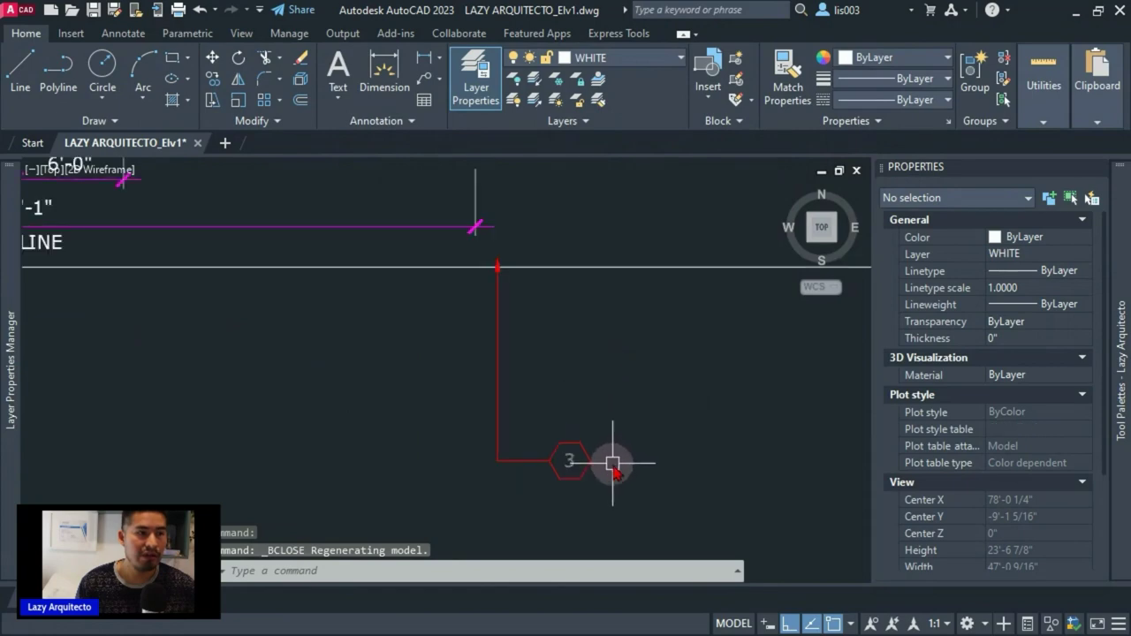
pyautogui.scroll(4, 566, 382)
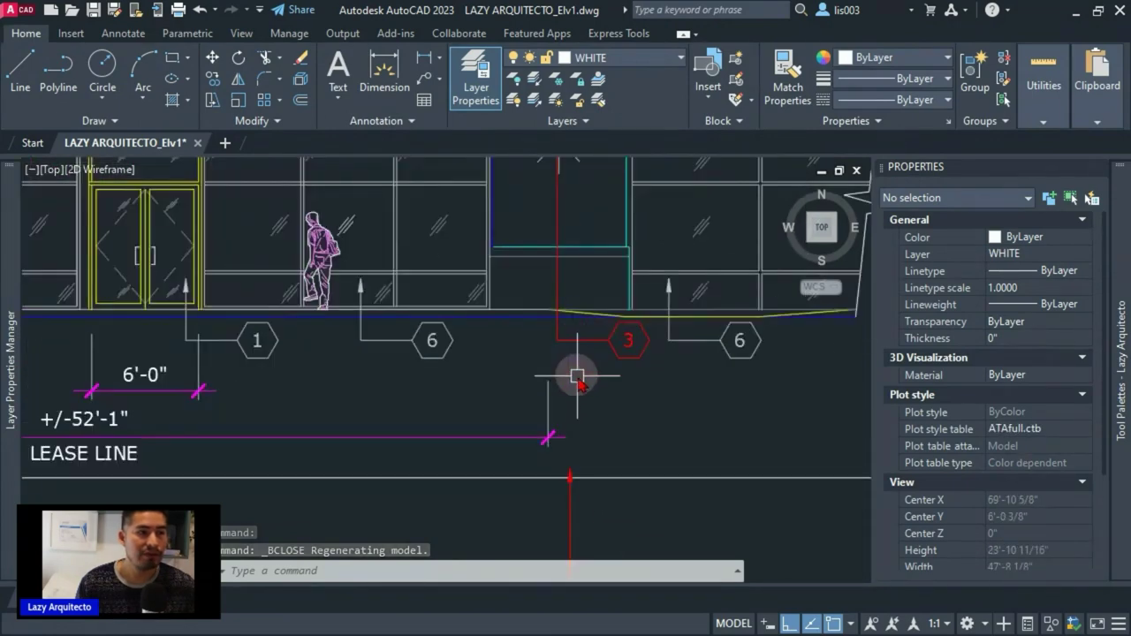
pyautogui.moveTo(578, 379)
pyautogui.mouseDown(button='middle')
pyautogui.moveTo(609, 522)
pyautogui.moveTo(592, 504)
pyautogui.mouseUp(button='middle')
pyautogui.scroll(2, 613, 520)
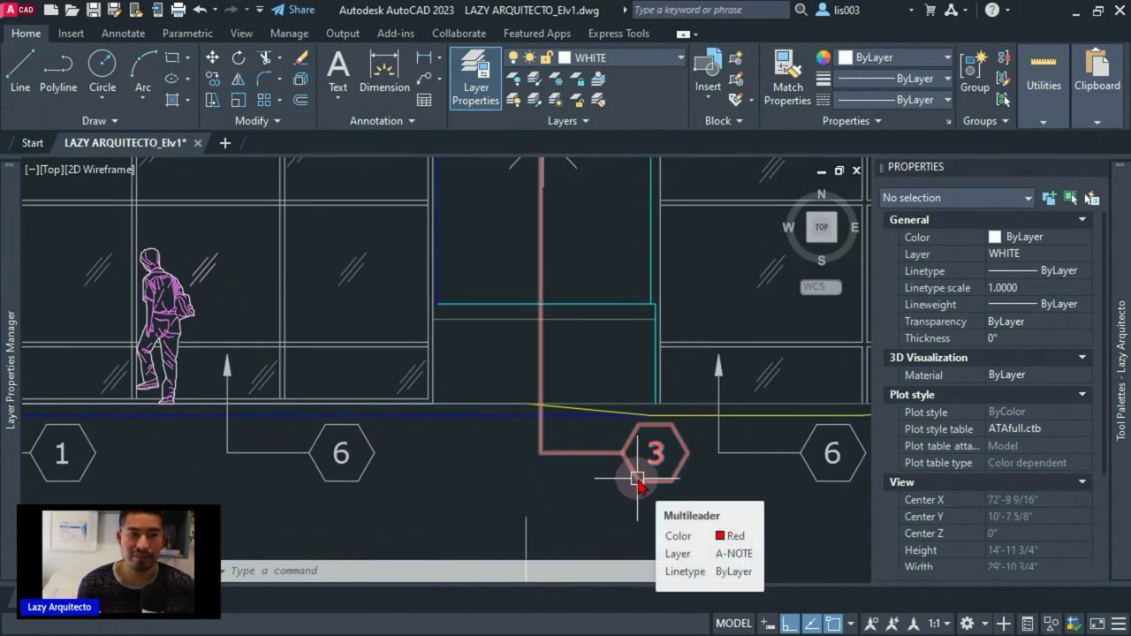
pyautogui.moveTo(603, 487); pyautogui.dragTo(535, 480, button='middle')
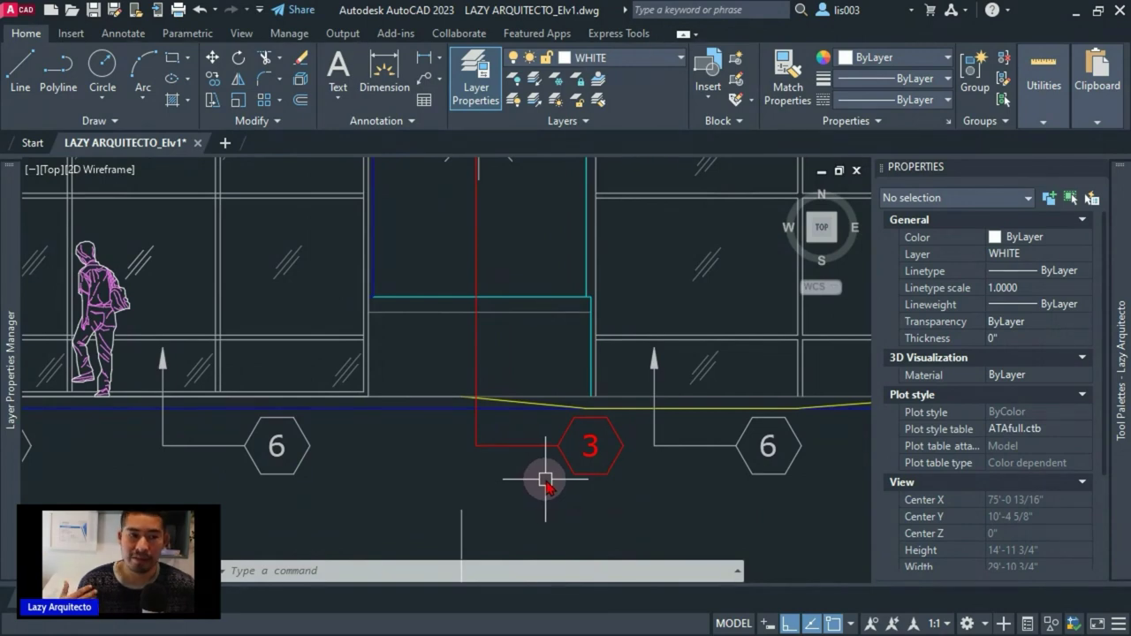
pyautogui.moveTo(546, 480); pyautogui.dragTo(530, 484, button='middle')
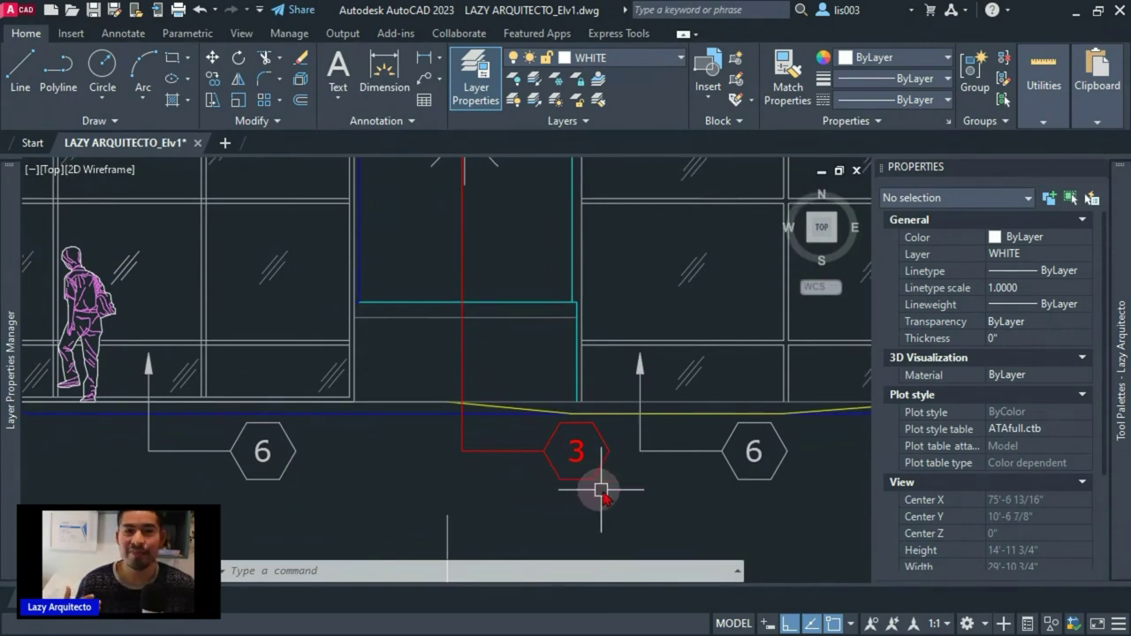
pyautogui.moveTo(598, 487); pyautogui.dragTo(569, 499, button='middle')
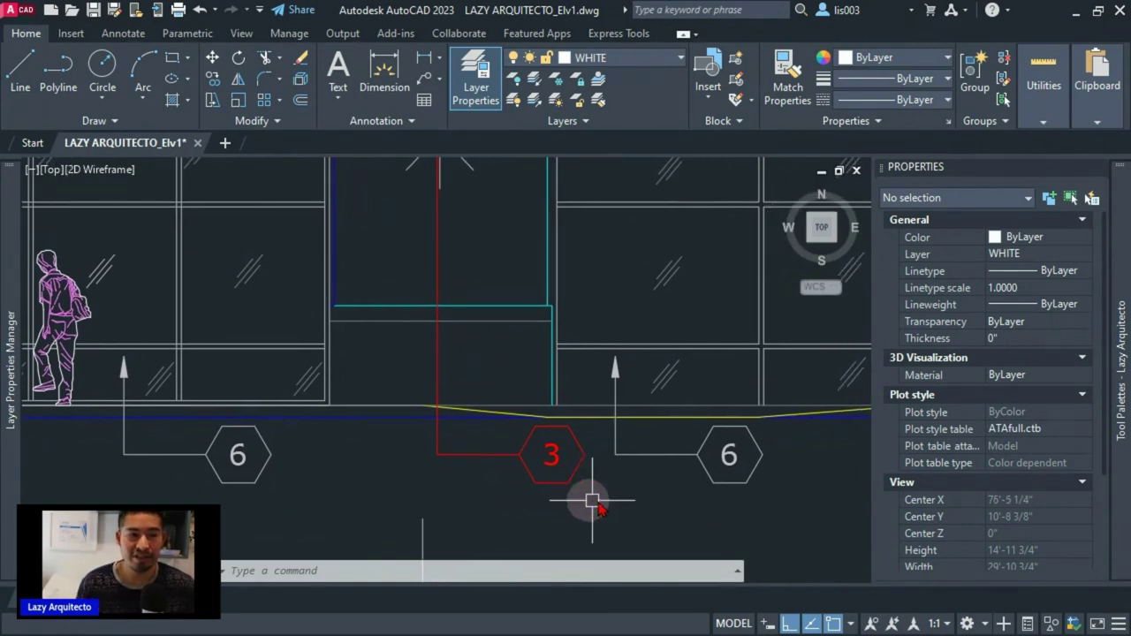
# Override the color of the keynote 6 multileader just right of keynote 3 with Yellow, and deselect it
pyautogui.click(652, 458)
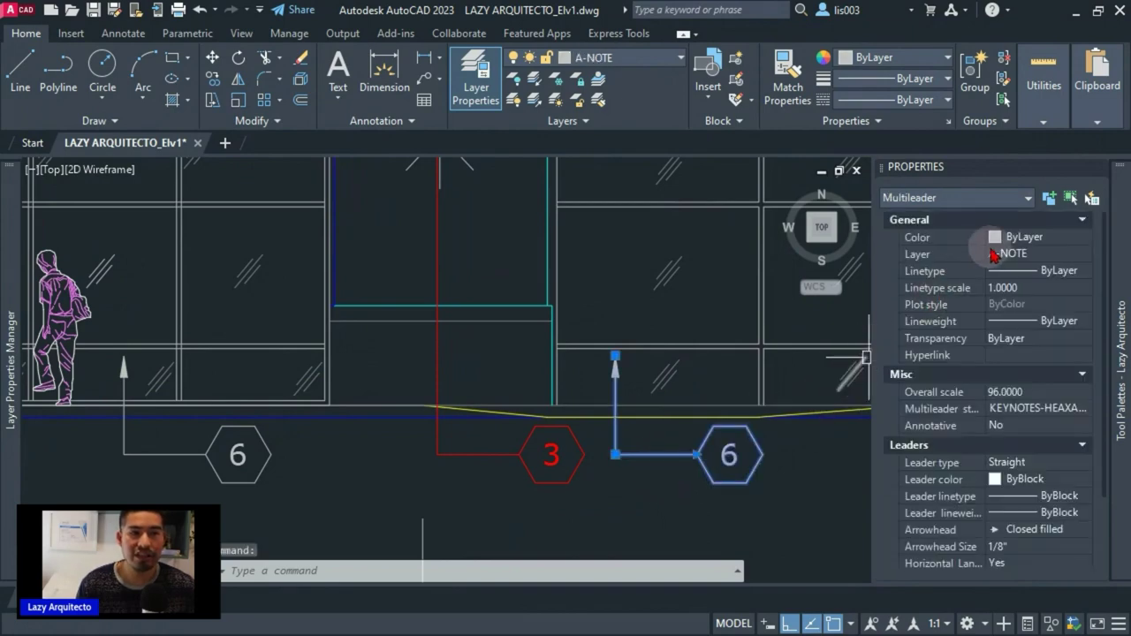
pyautogui.click(1016, 239)
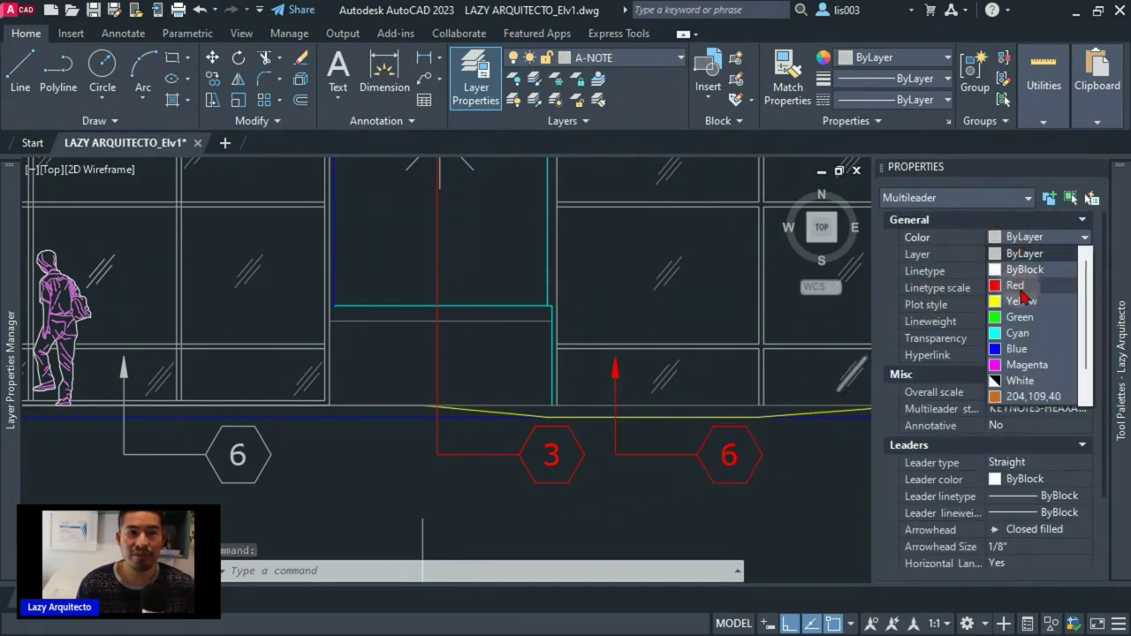
pyautogui.click(1018, 293)
pyautogui.moveTo(833, 498); pyautogui.dragTo(714, 498, button='middle')
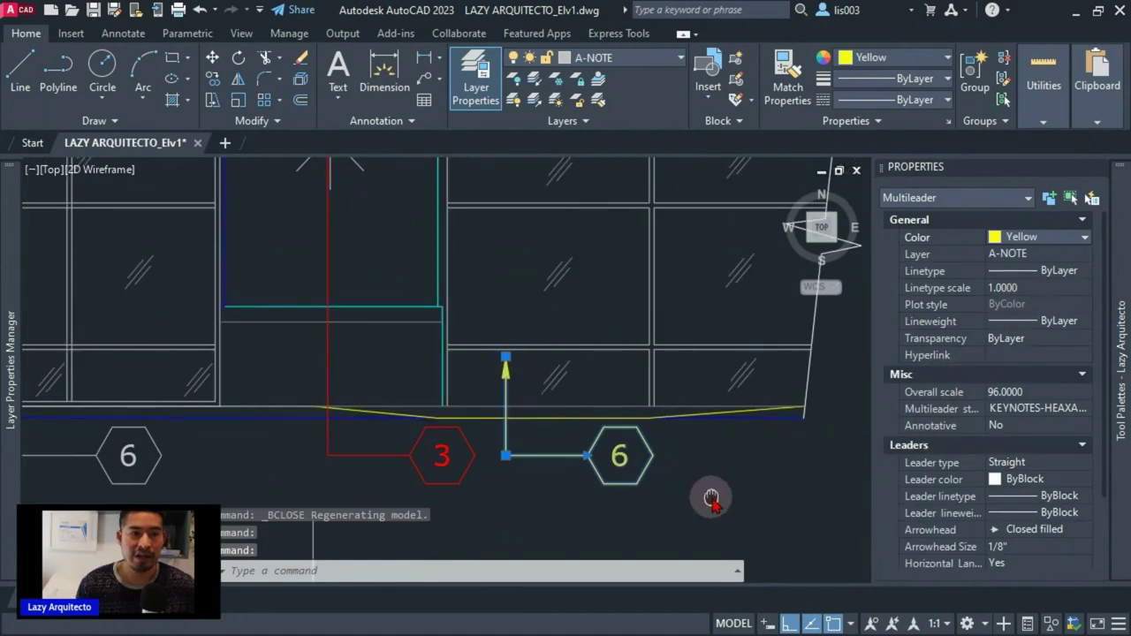
pyautogui.moveTo(649, 487); pyautogui.dragTo(715, 481, button='middle')
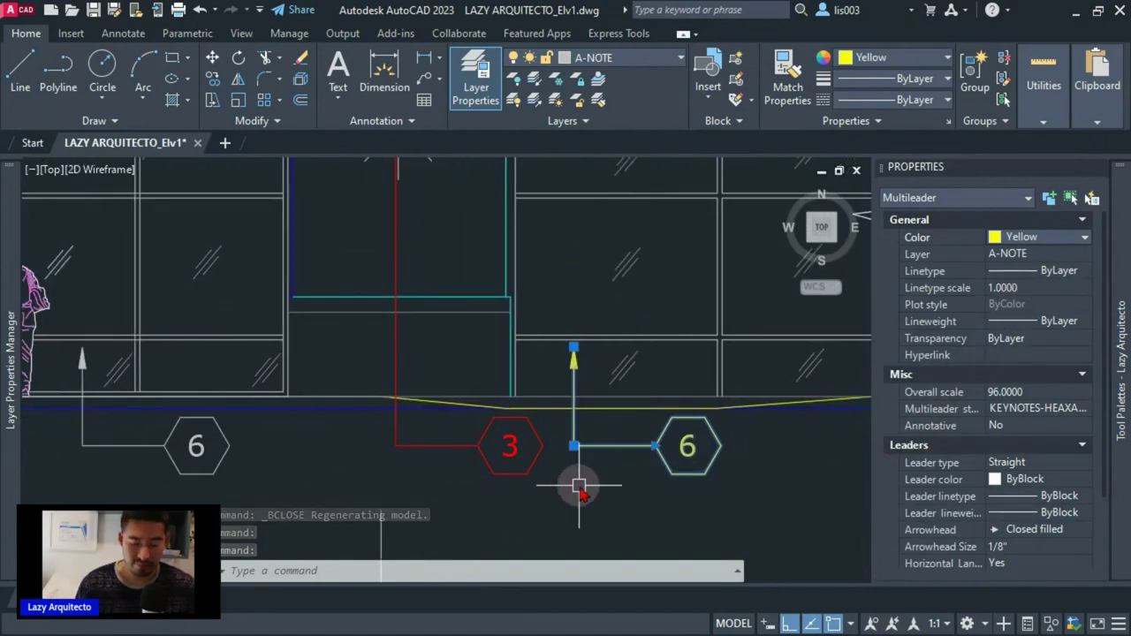
pyautogui.press('Escape')
pyautogui.moveTo(493, 492)
pyautogui.mouseDown(button='middle')
pyautogui.moveTo(576, 487)
pyautogui.moveTo(681, 510)
pyautogui.mouseUp(button='middle')
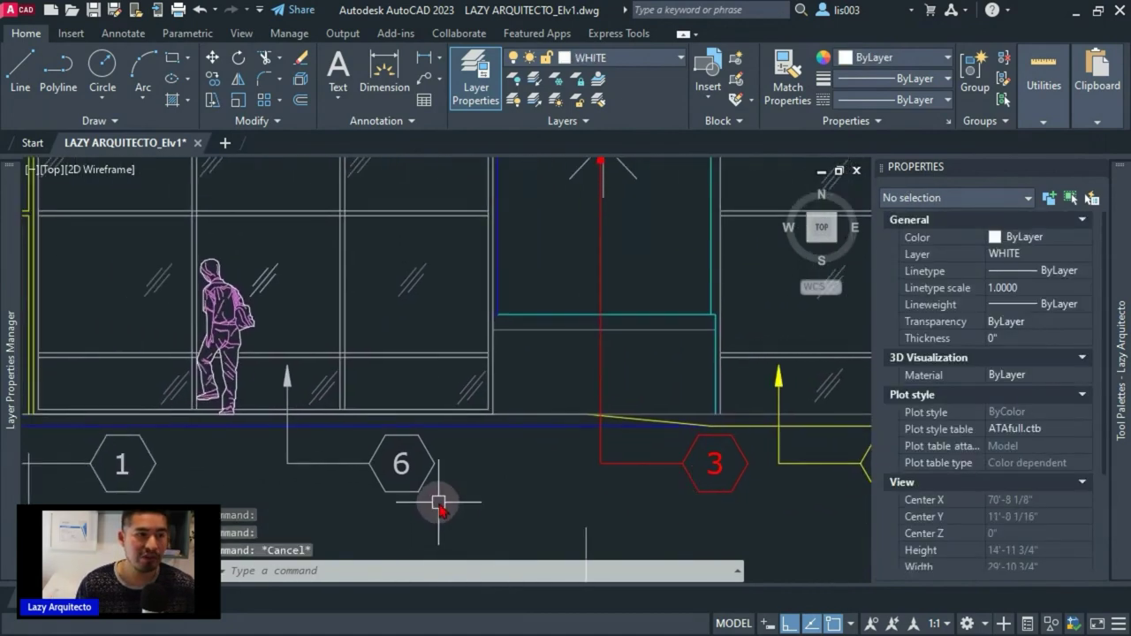
pyautogui.moveTo(442, 500)
pyautogui.mouseDown(button='middle')
pyautogui.moveTo(652, 505)
pyautogui.moveTo(362, 473)
pyautogui.mouseUp(button='middle')
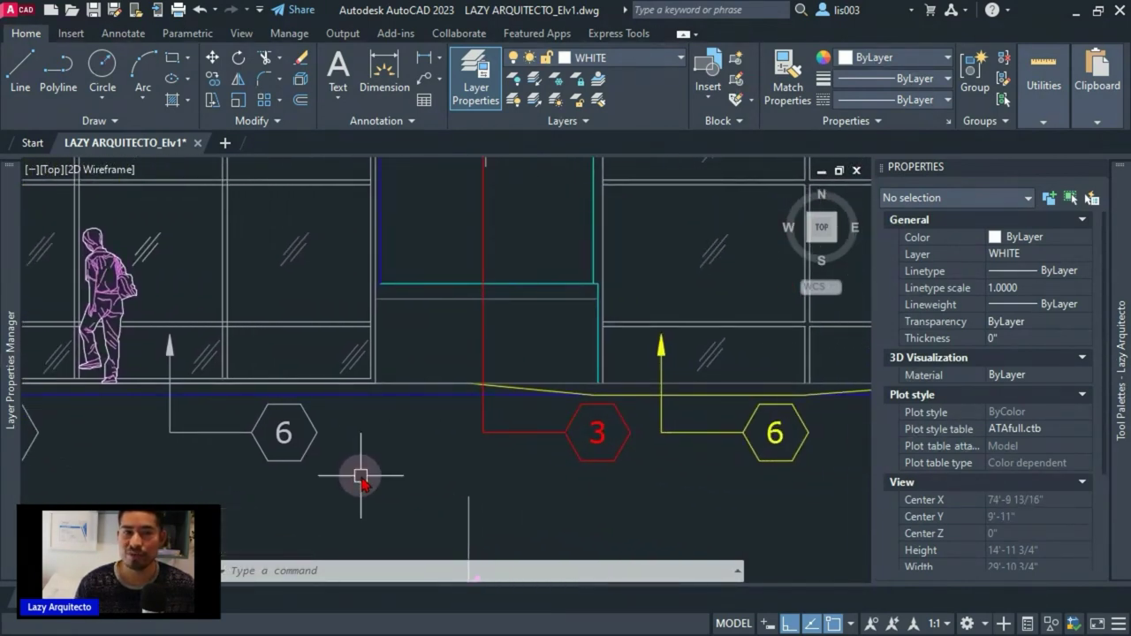